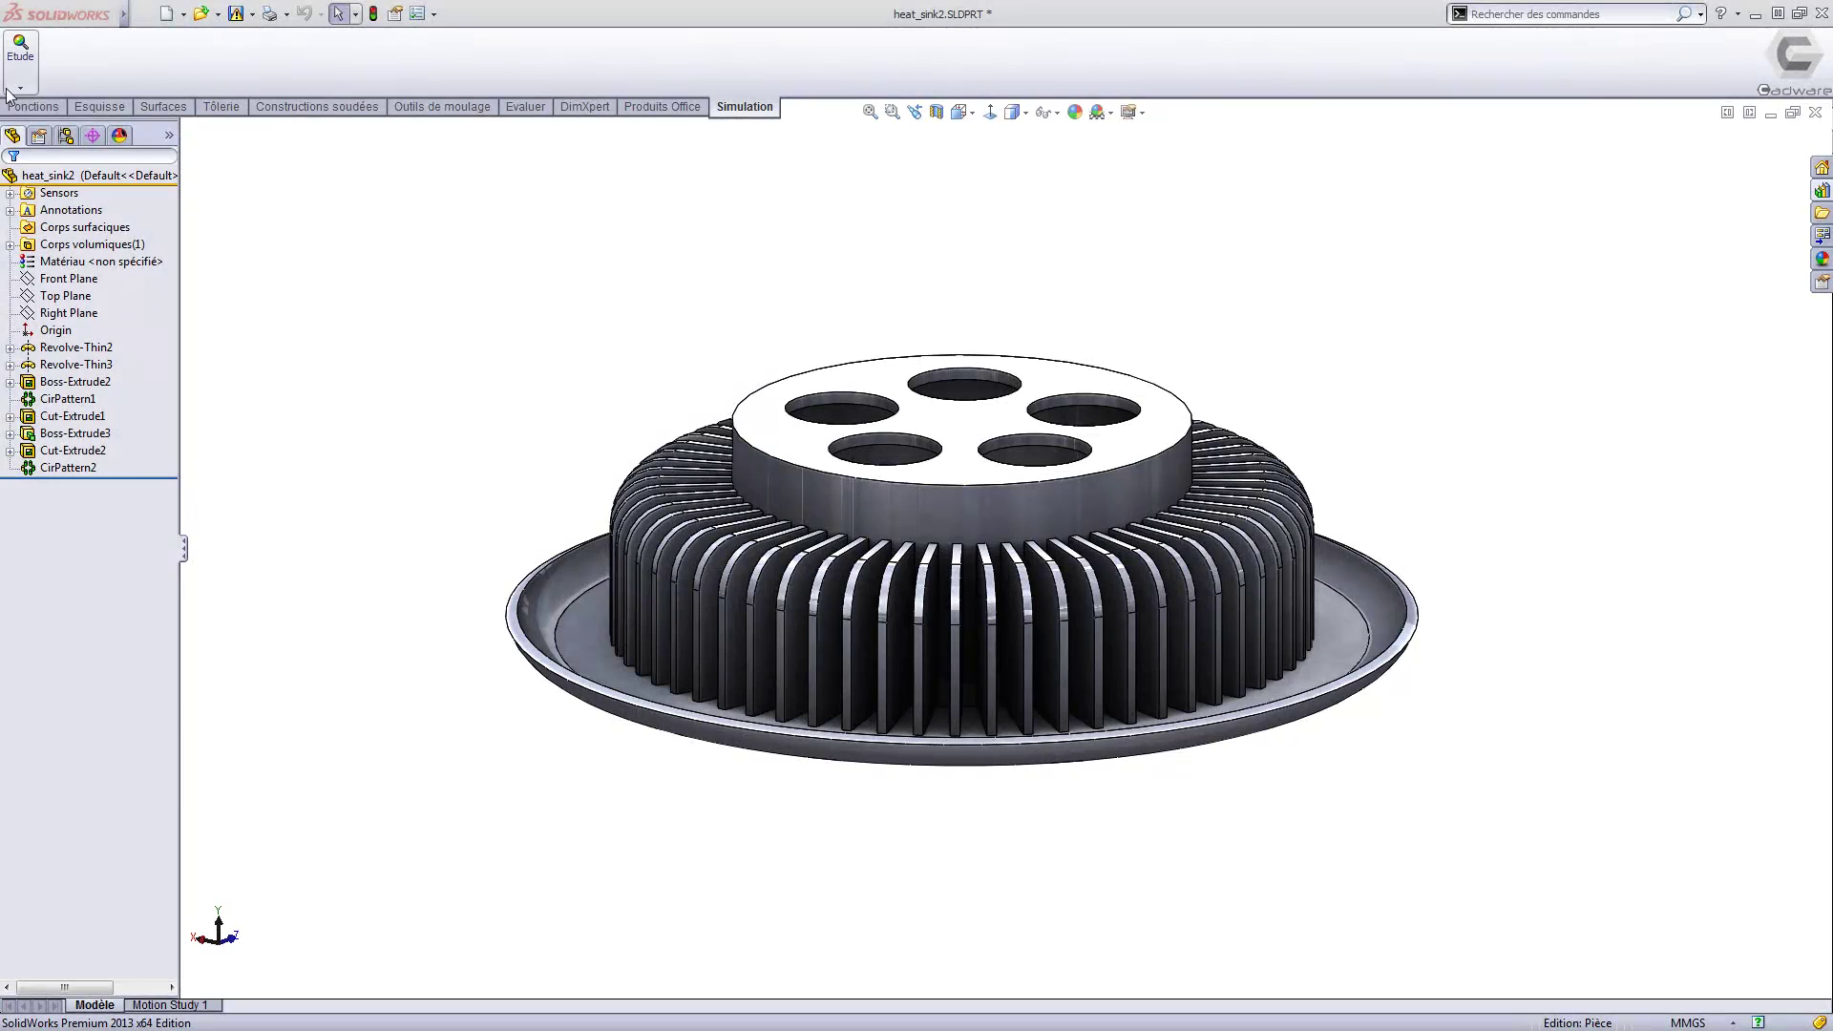
Create a new thermal (Thermique) simulation study named Etude 1.
left_click(20, 86)
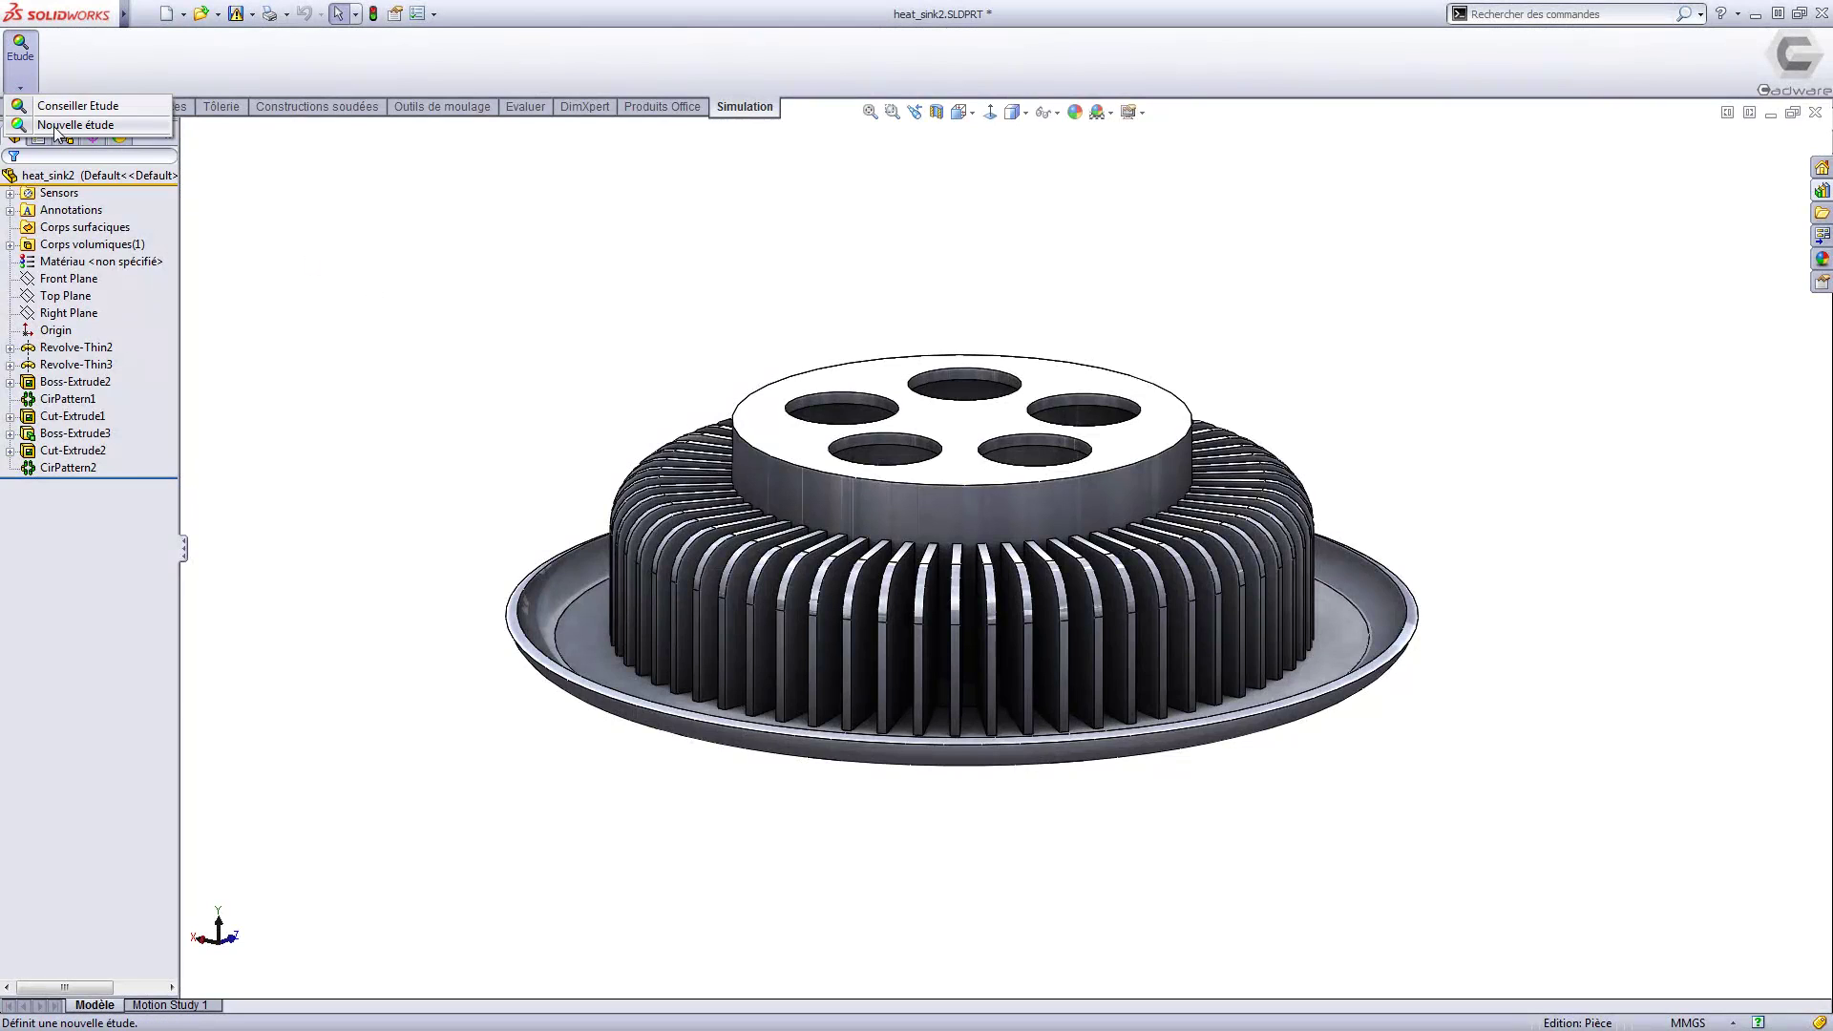
left_click(74, 125)
left_click(20, 485)
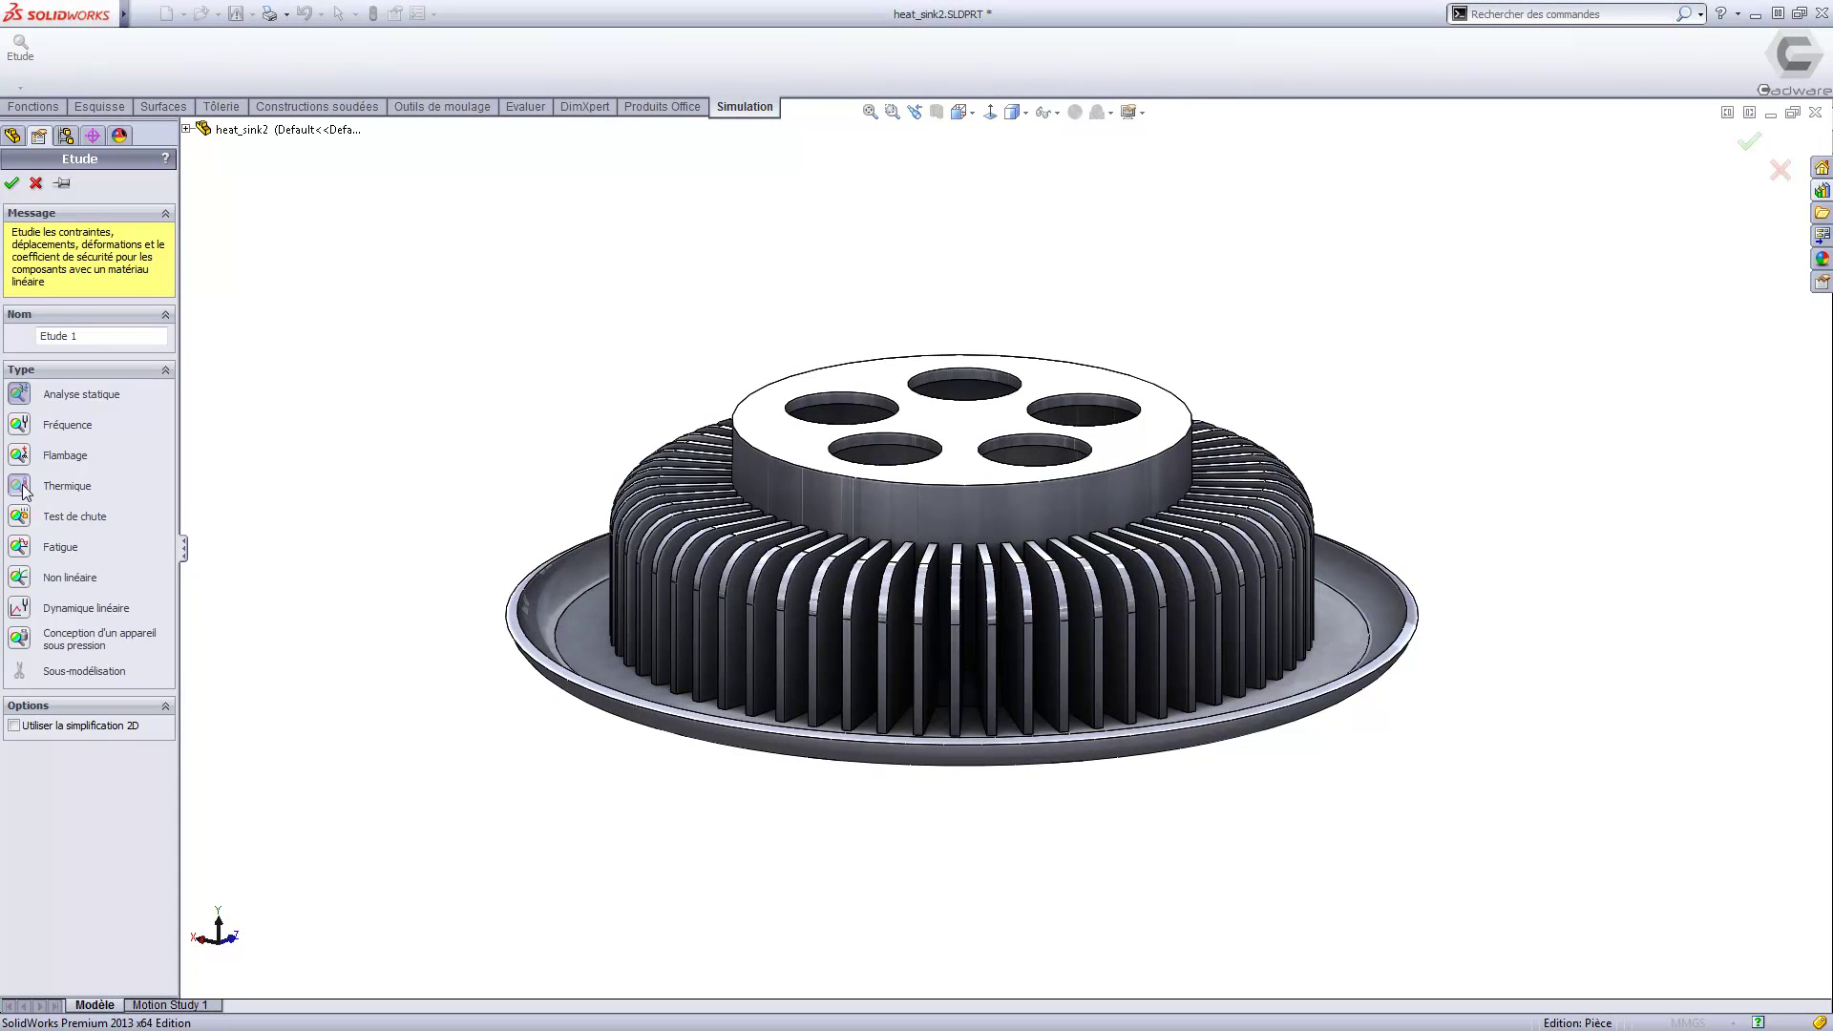
left_click(12, 185)
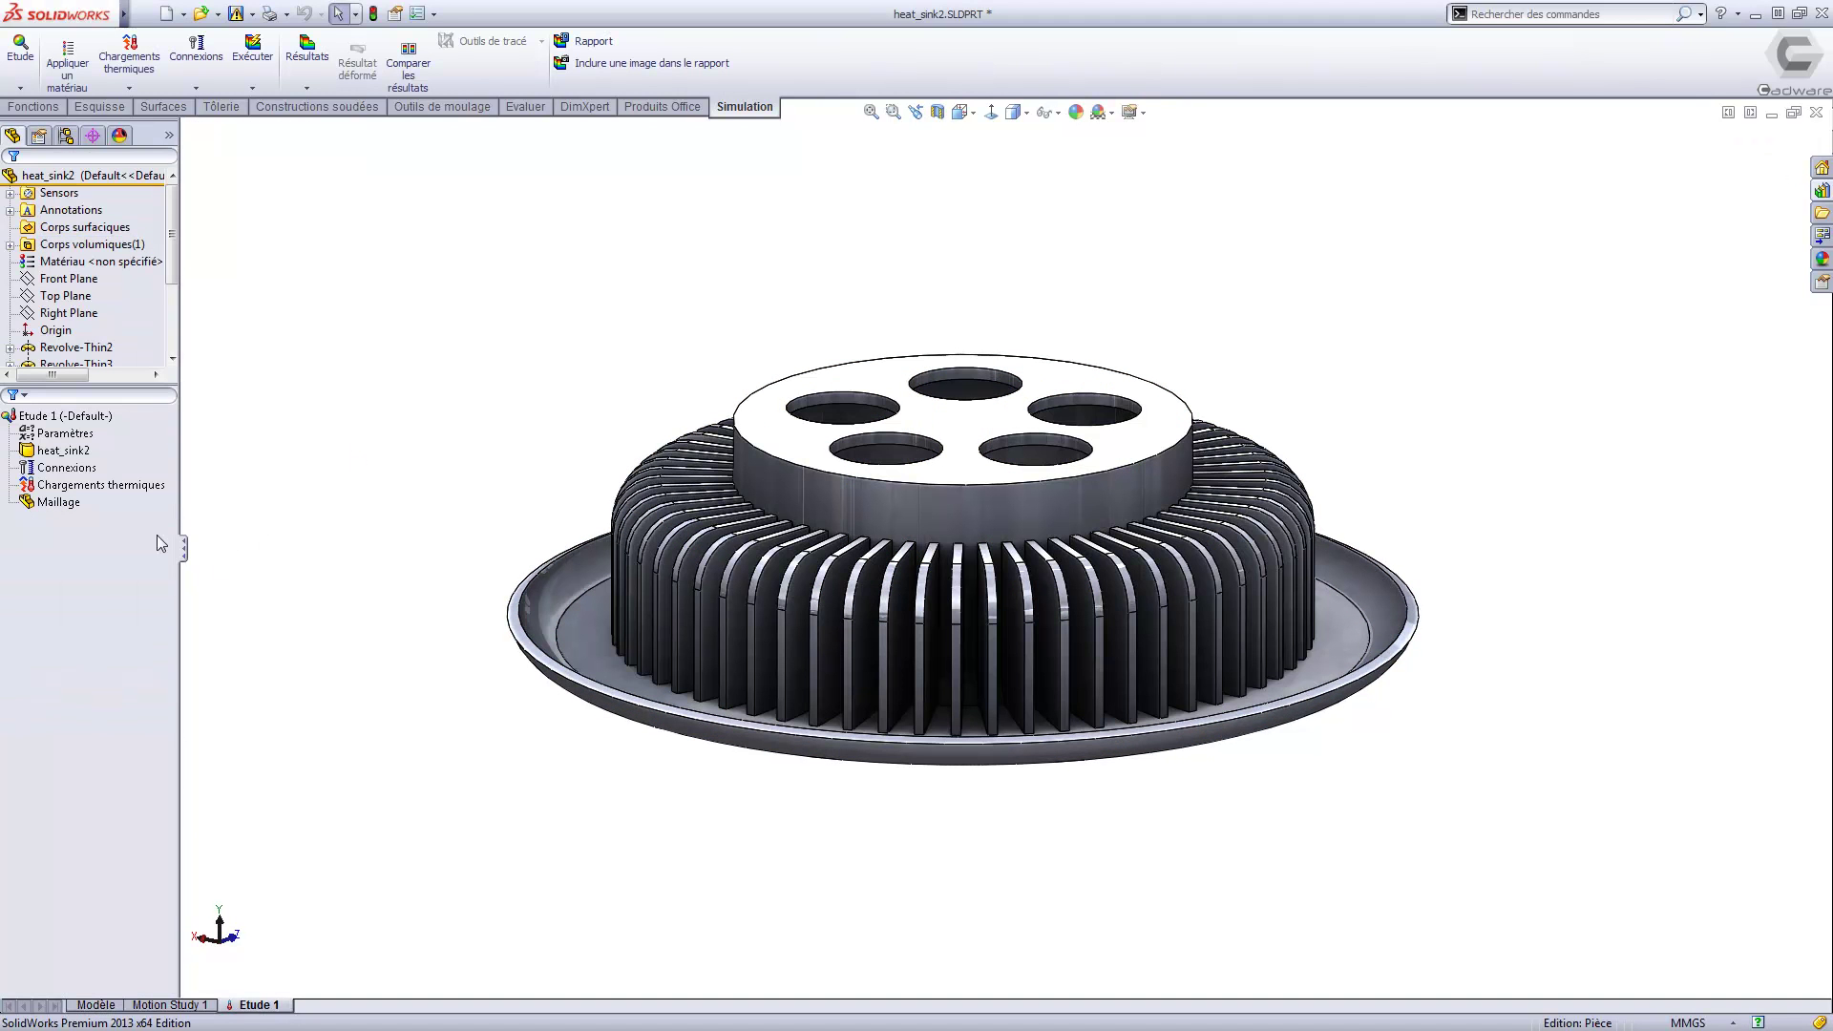
Apply the aluminium alloy Alliage 1060 to the heat_sink2 body in the study.
right_click(65, 451)
left_click(119, 464)
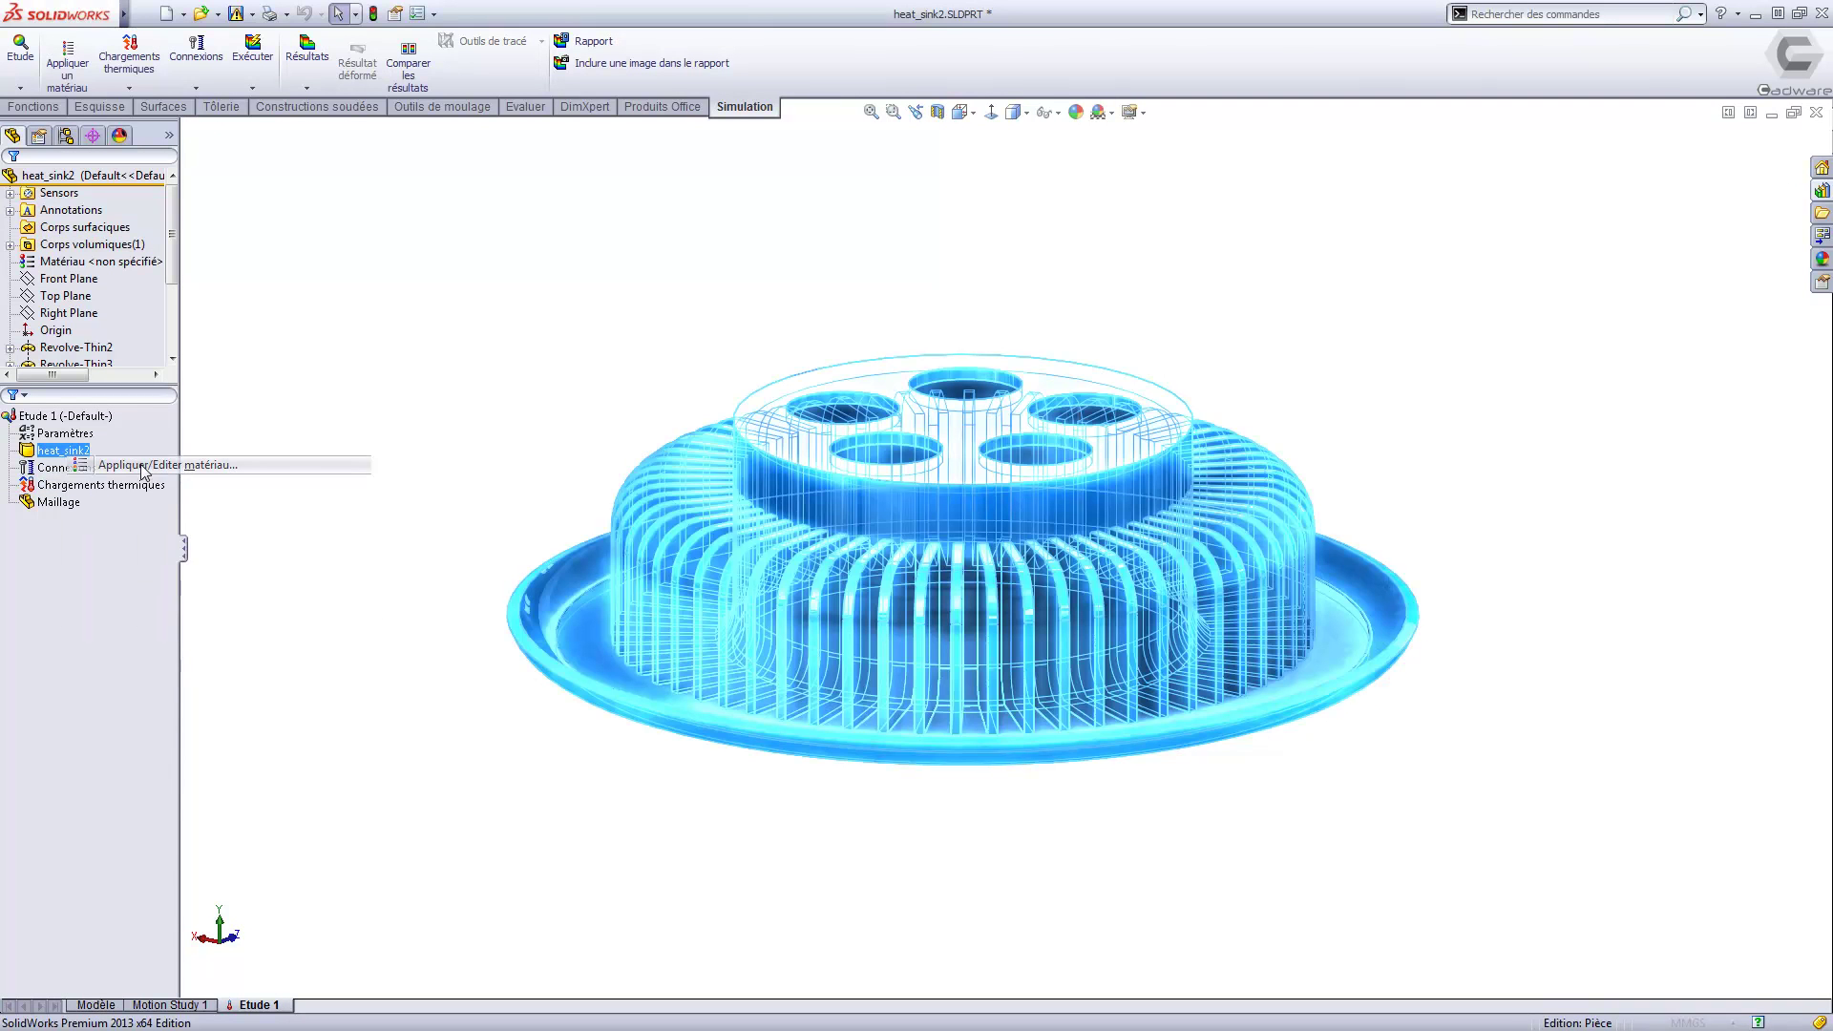
left_click_drag(290, 262, 284, 364)
left_click(41, 420)
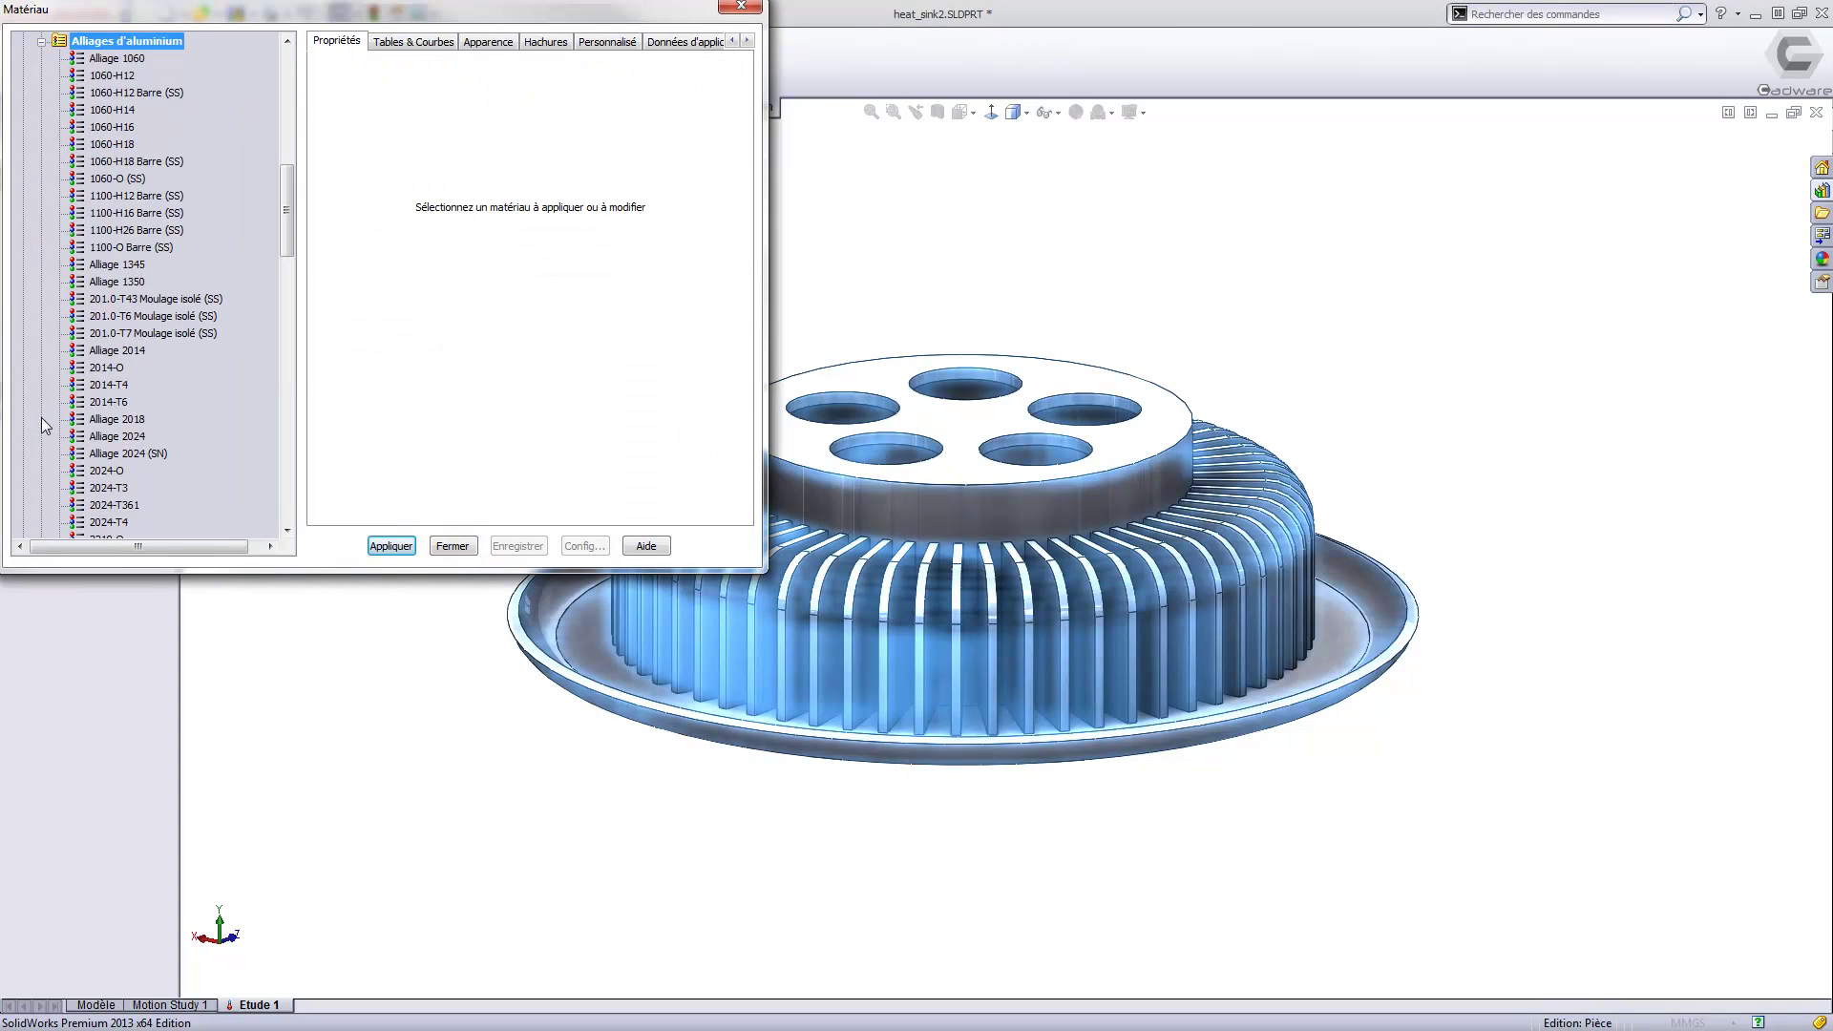
left_click(122, 60)
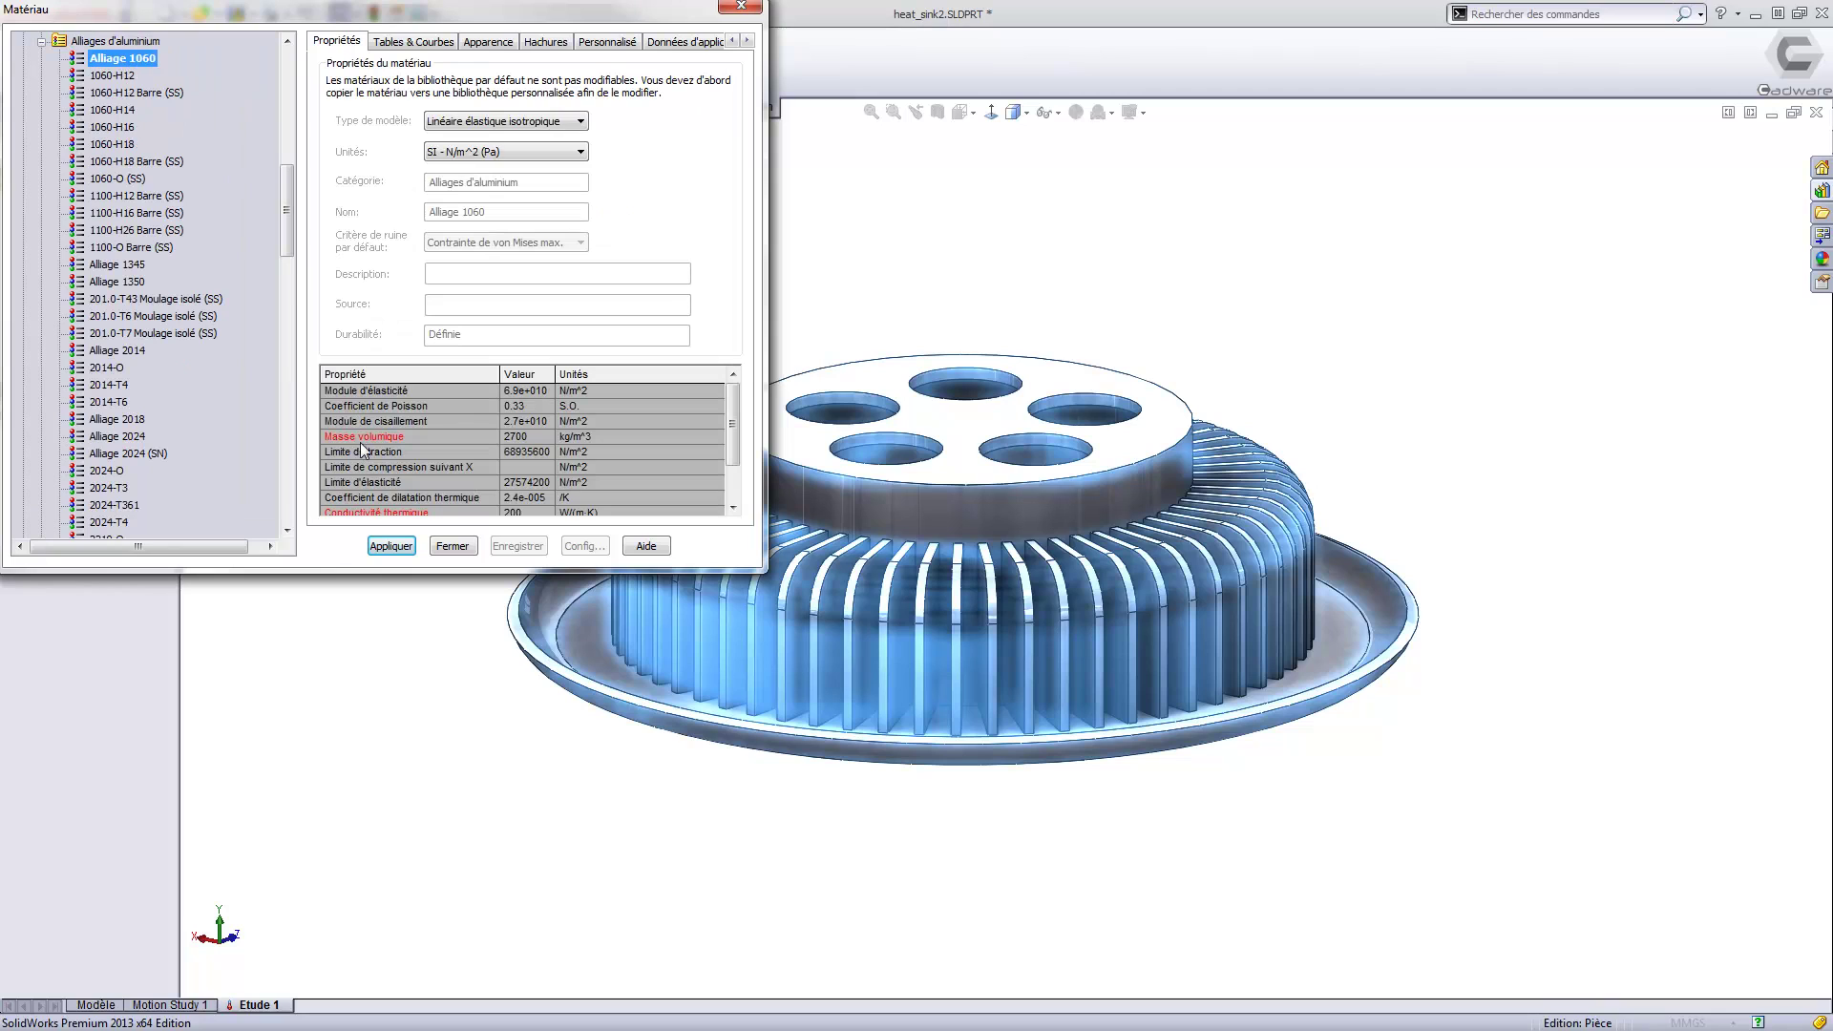
left_click(392, 546)
left_click(451, 546)
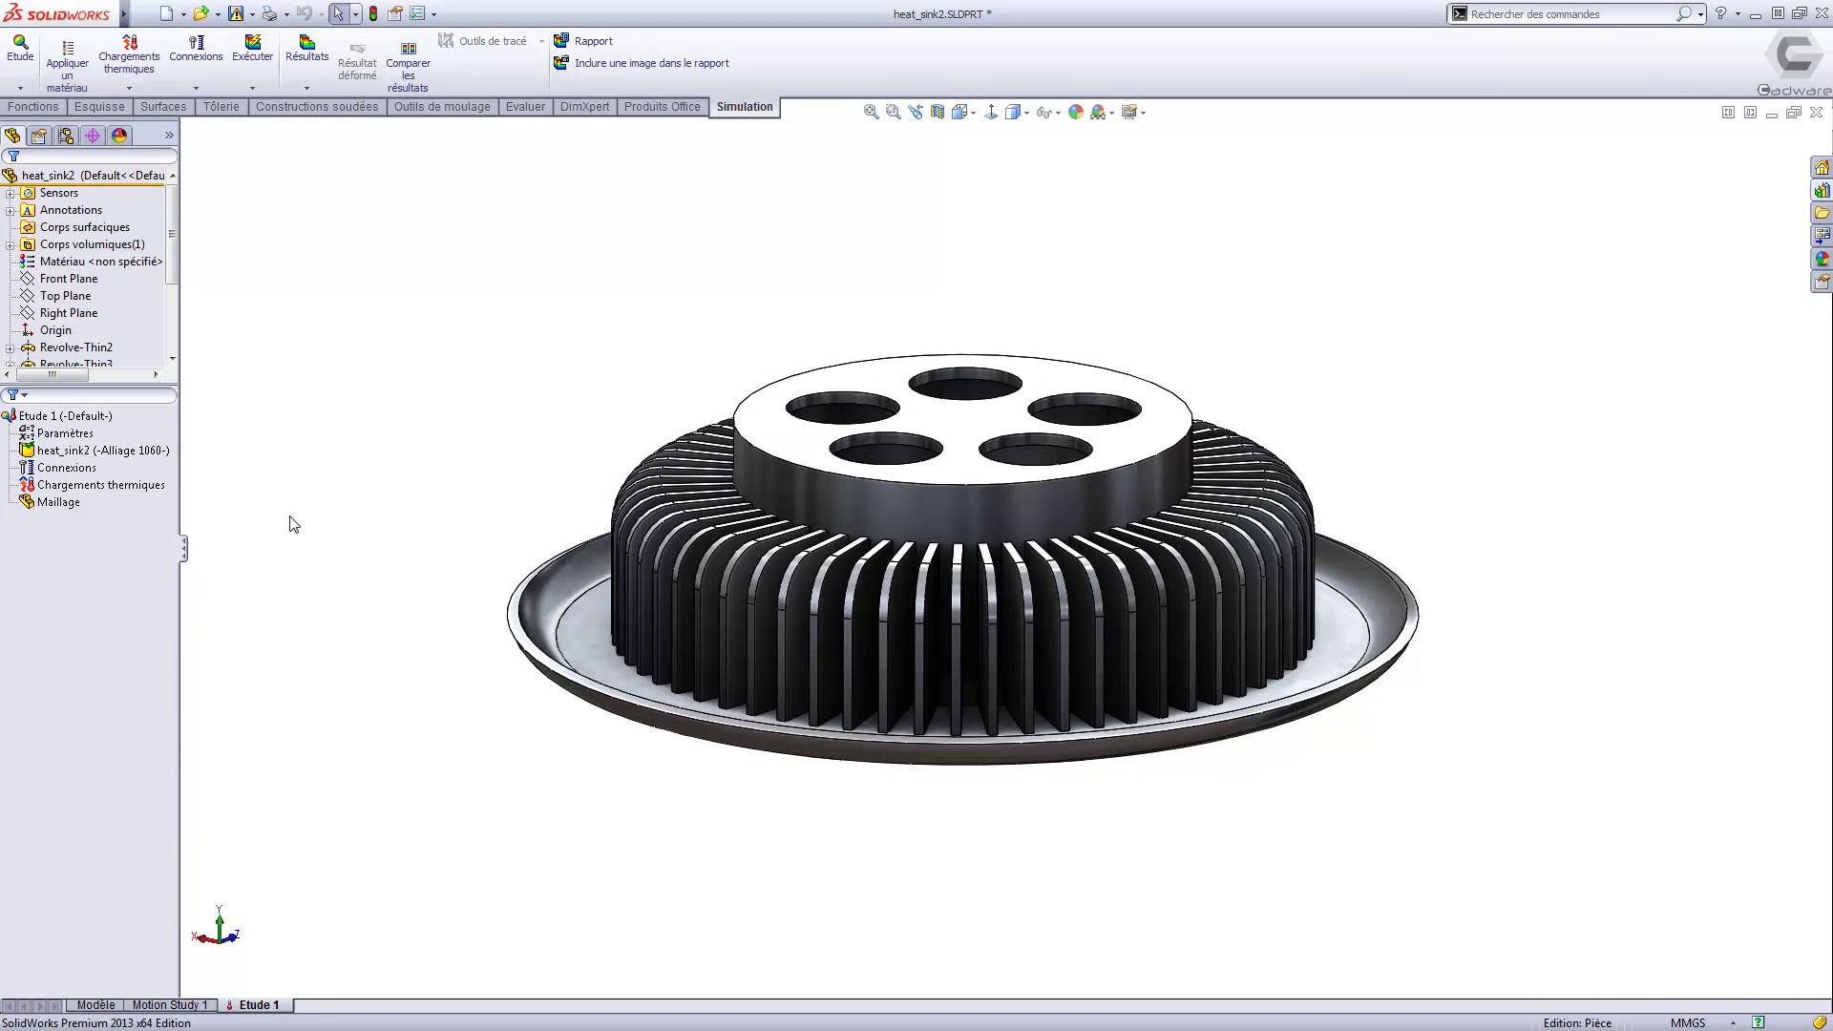
Apply a heat flux of 2000 W/m^2 to the central cavity's inner cylindrical wall and its inner end face with the holes.
right_click(81, 486)
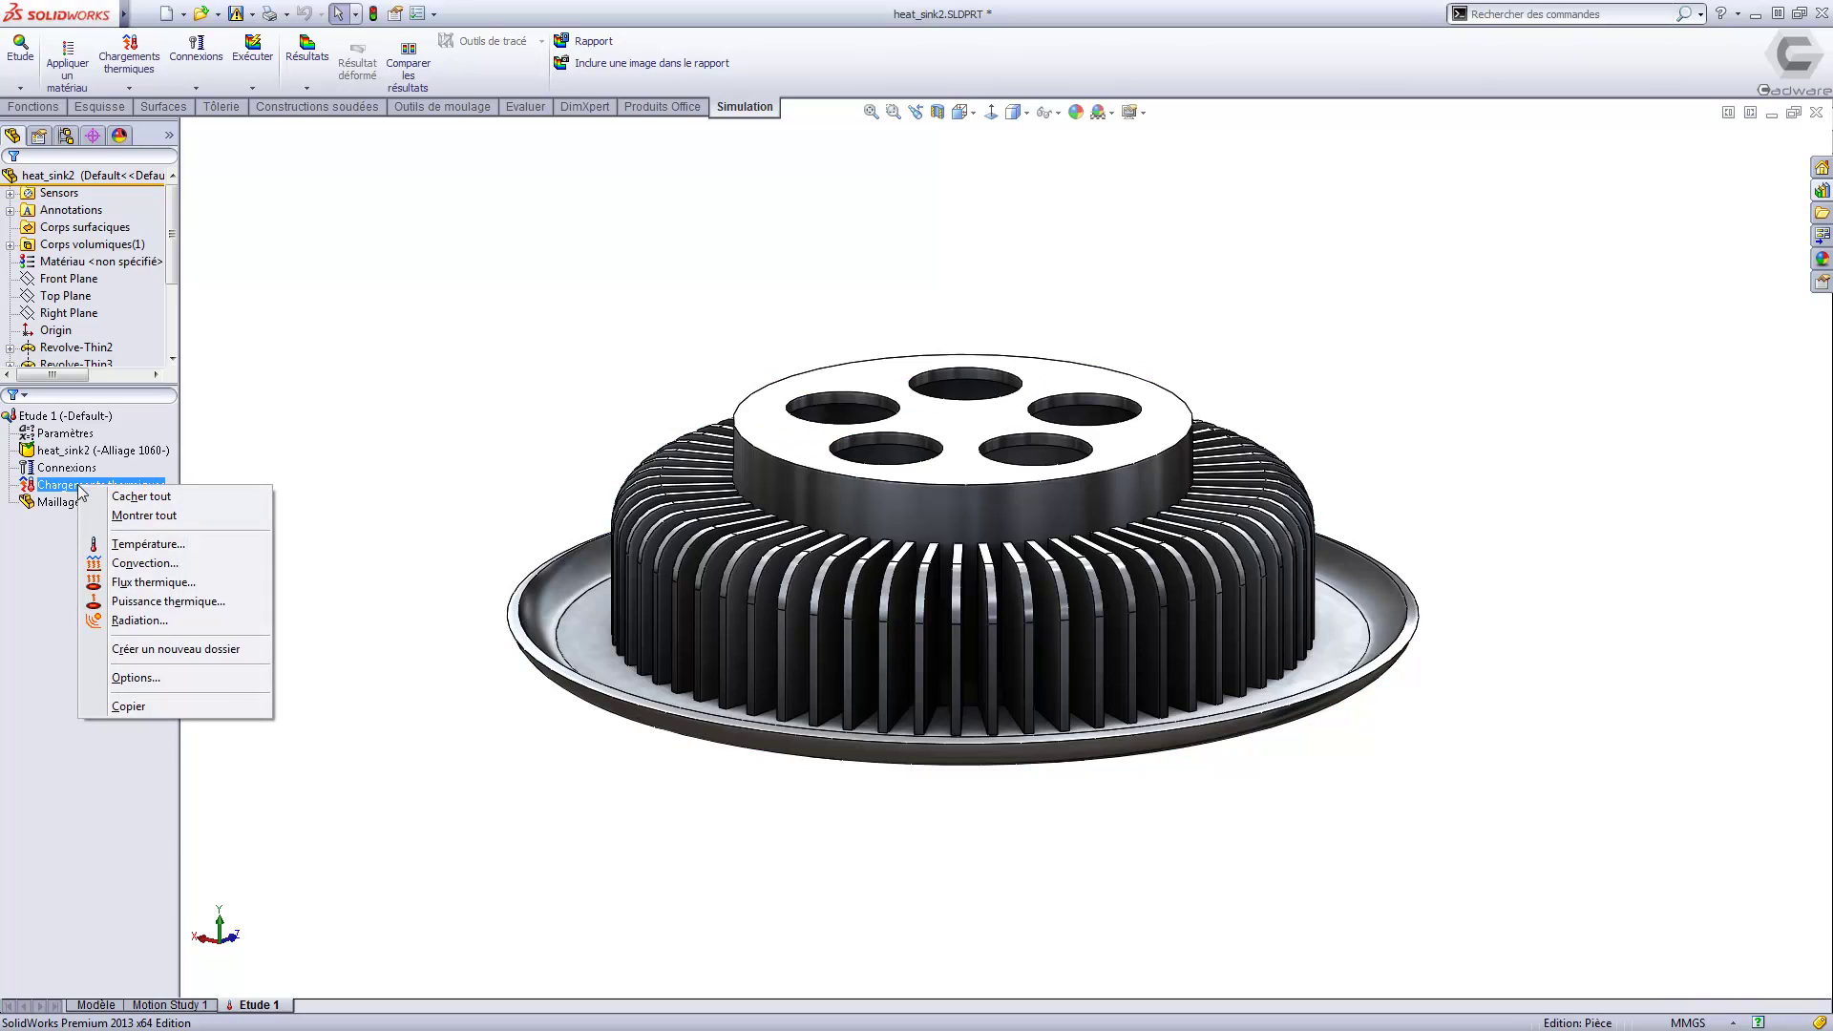
left_click(152, 585)
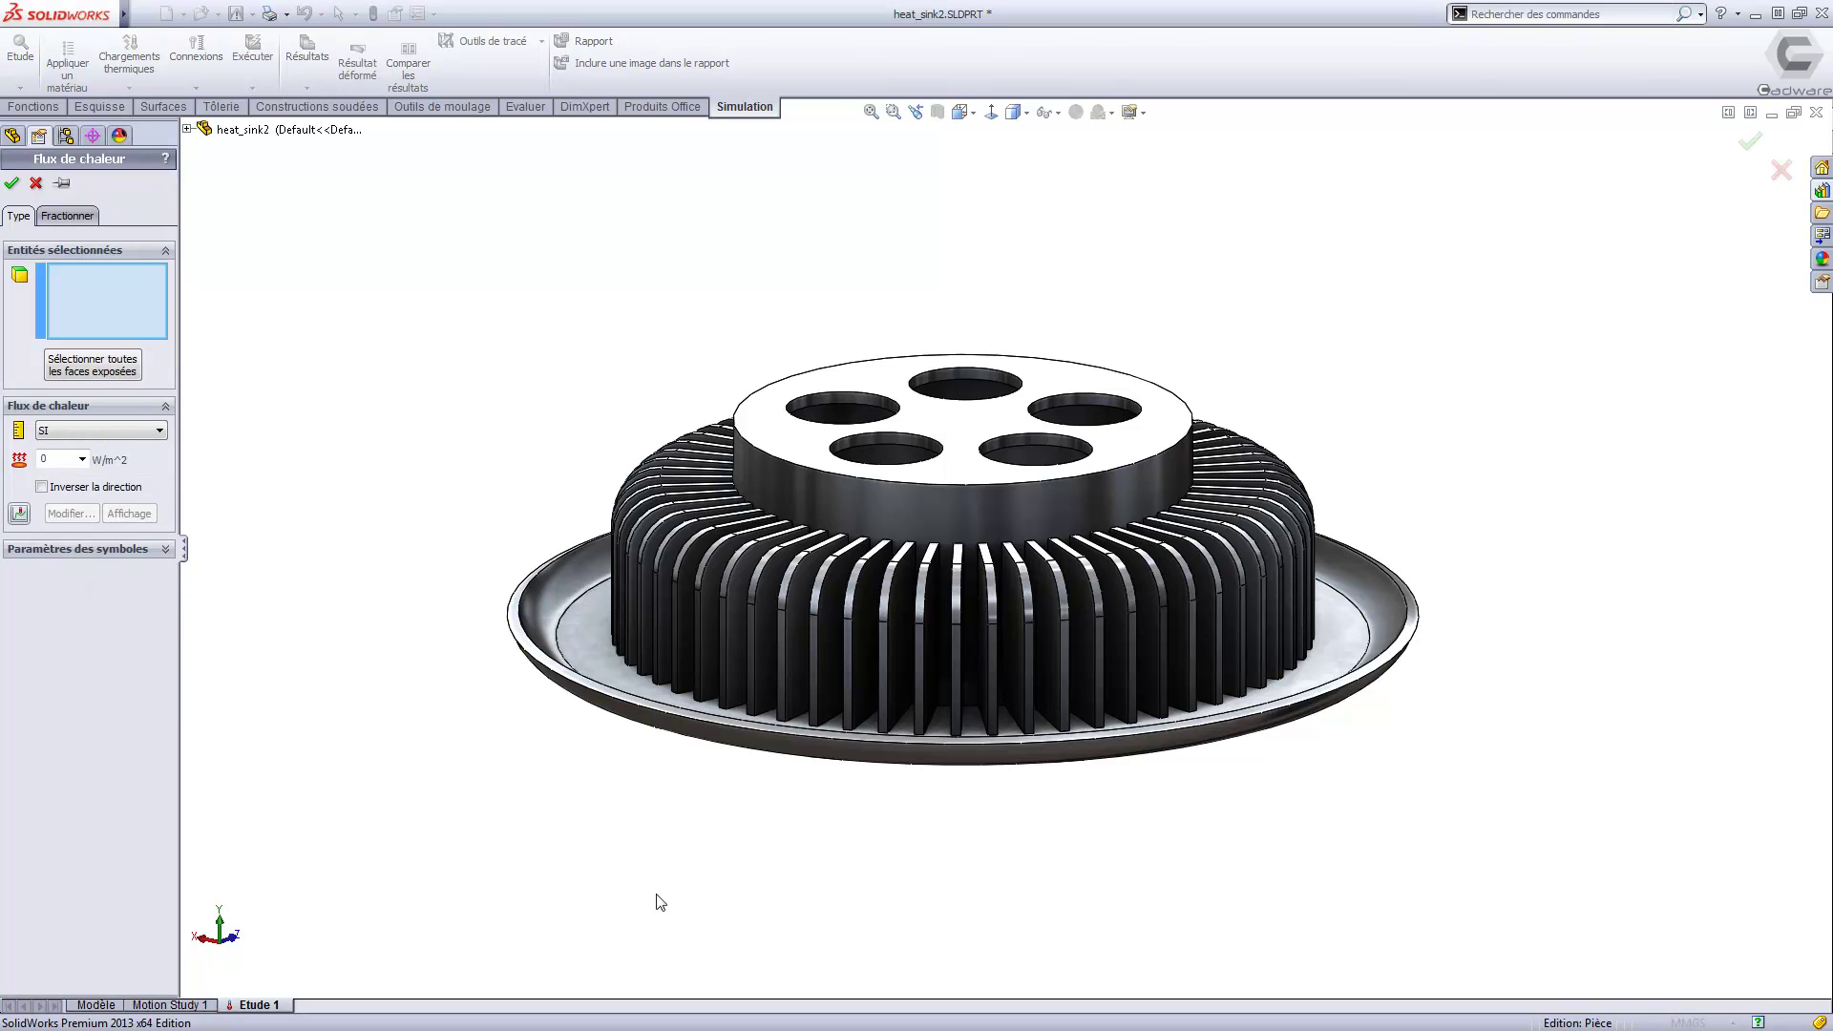
middle_click_drag(655, 901, 605, 621)
left_click(903, 644)
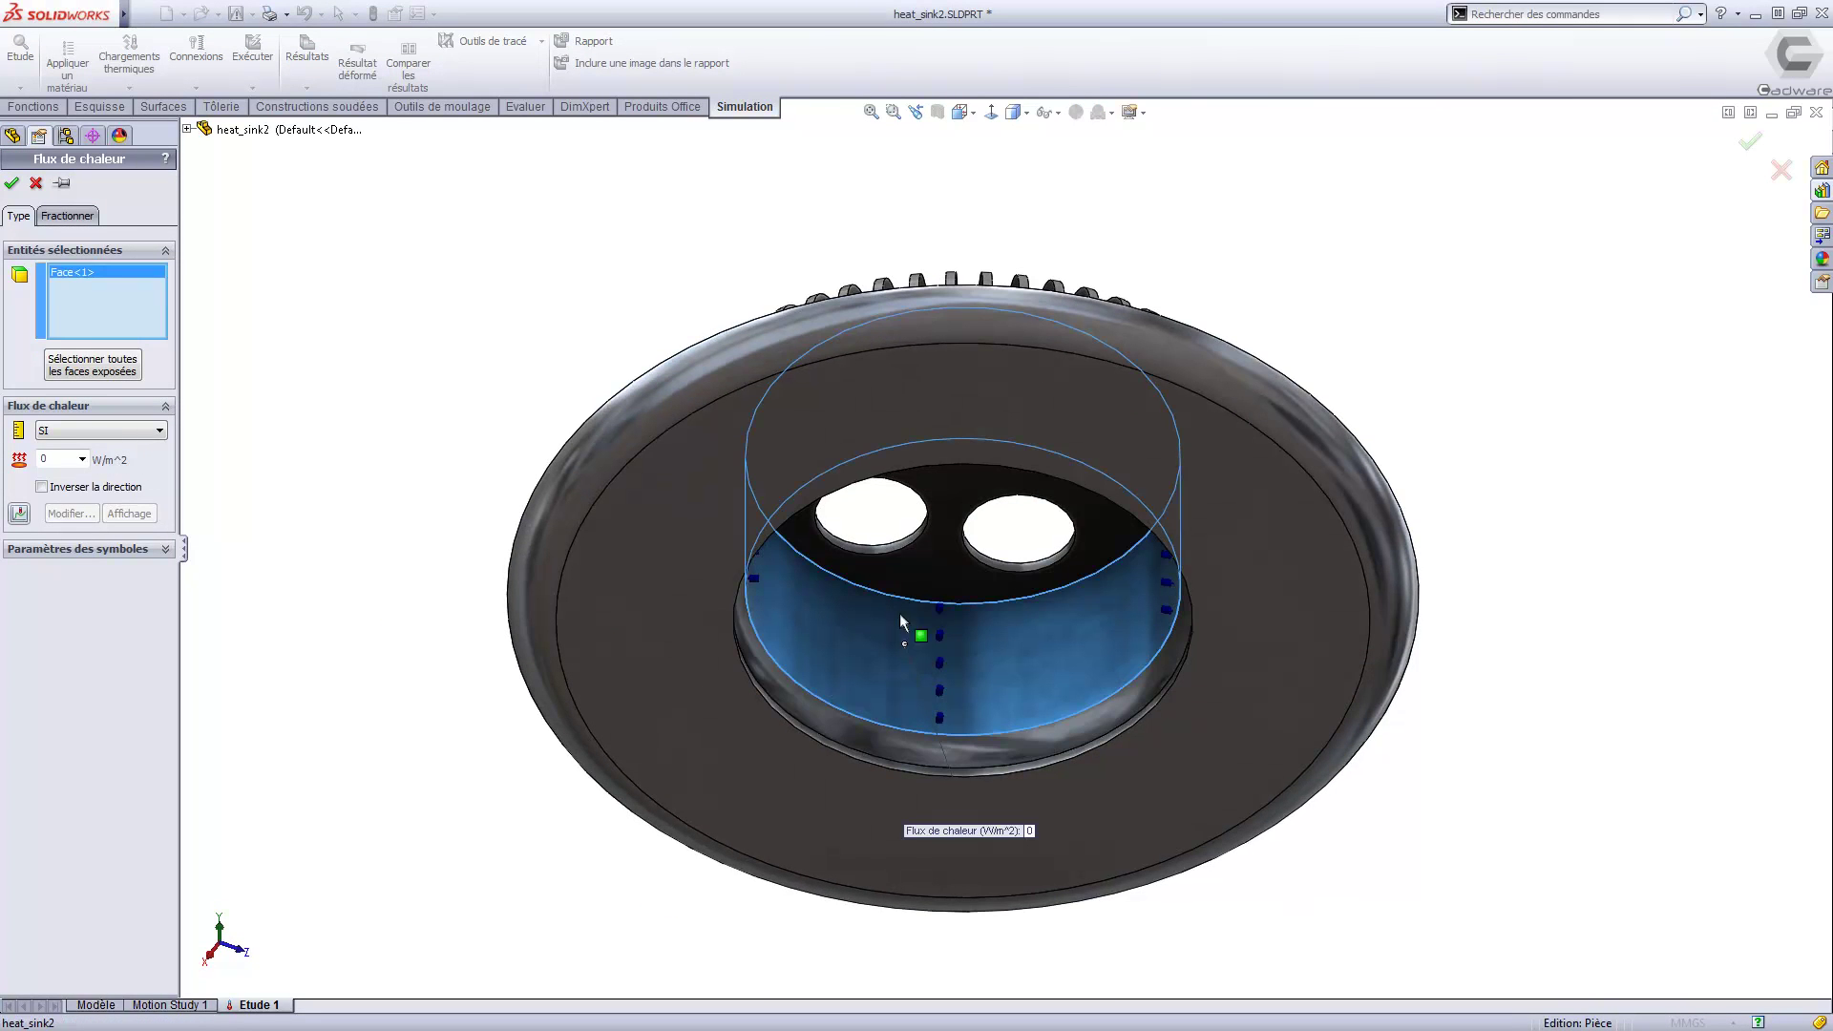
left_click(914, 571)
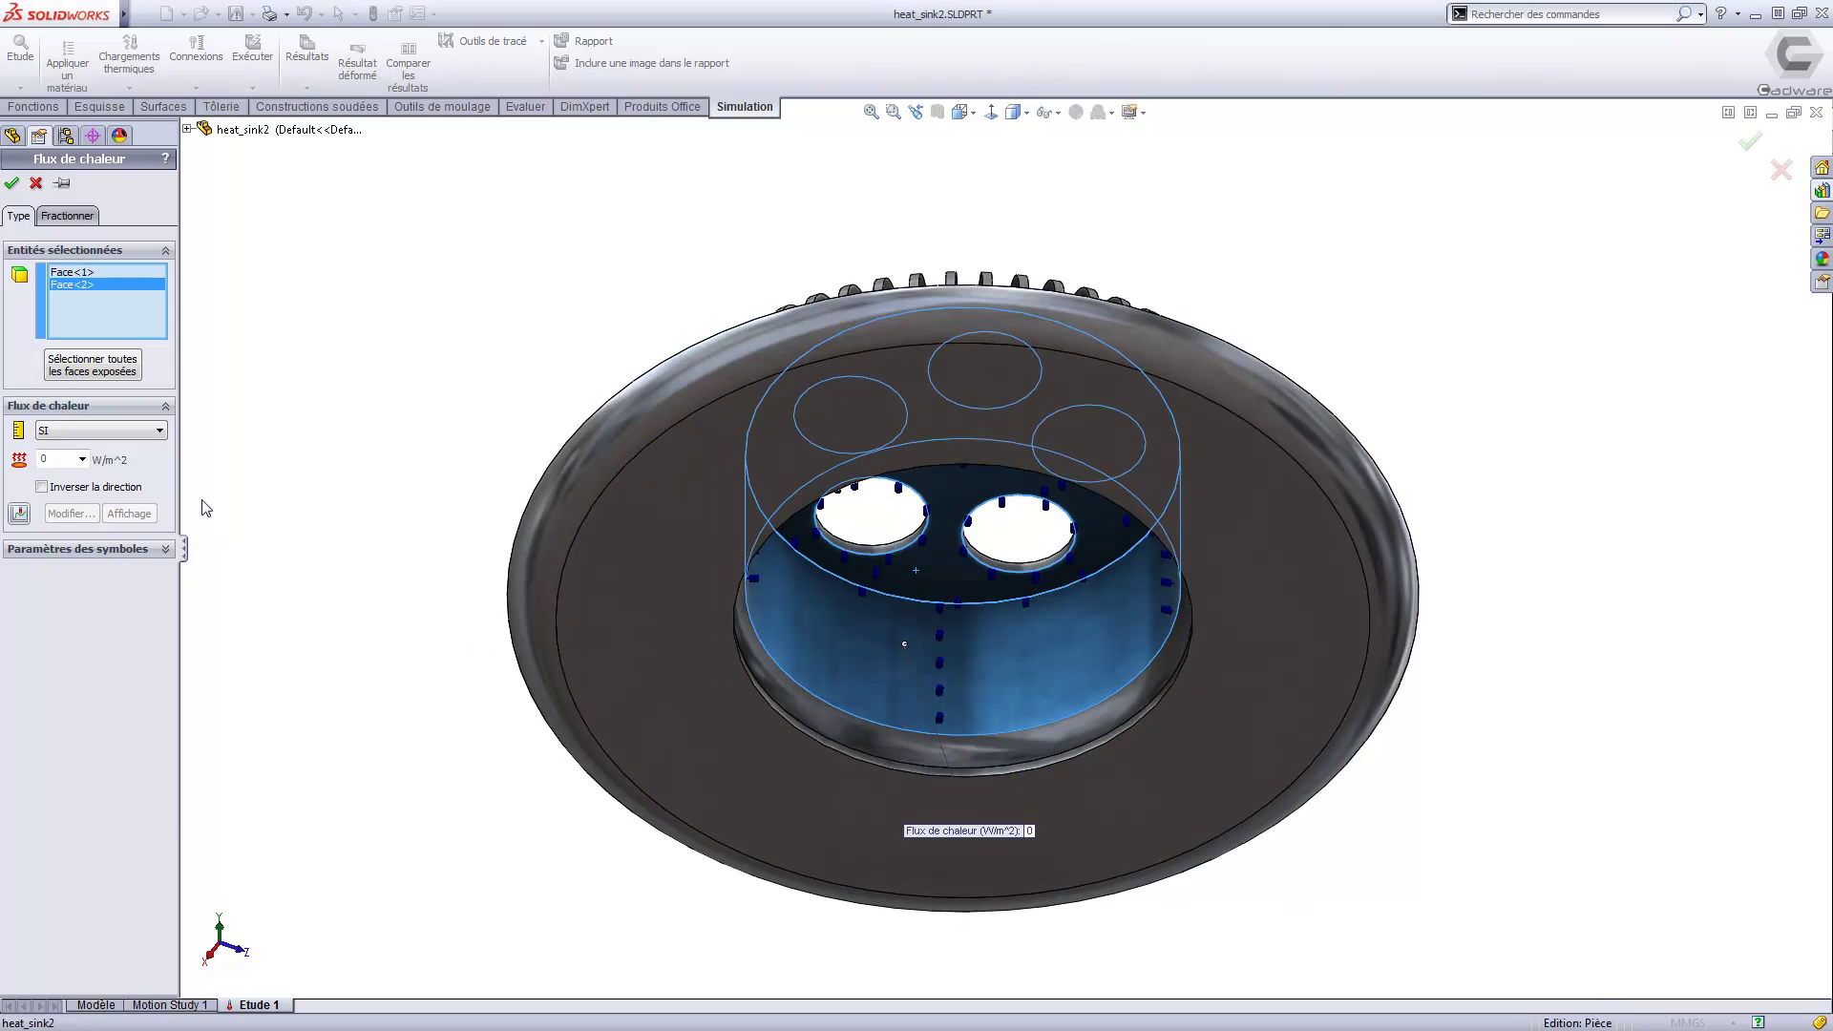
left_click(44, 459)
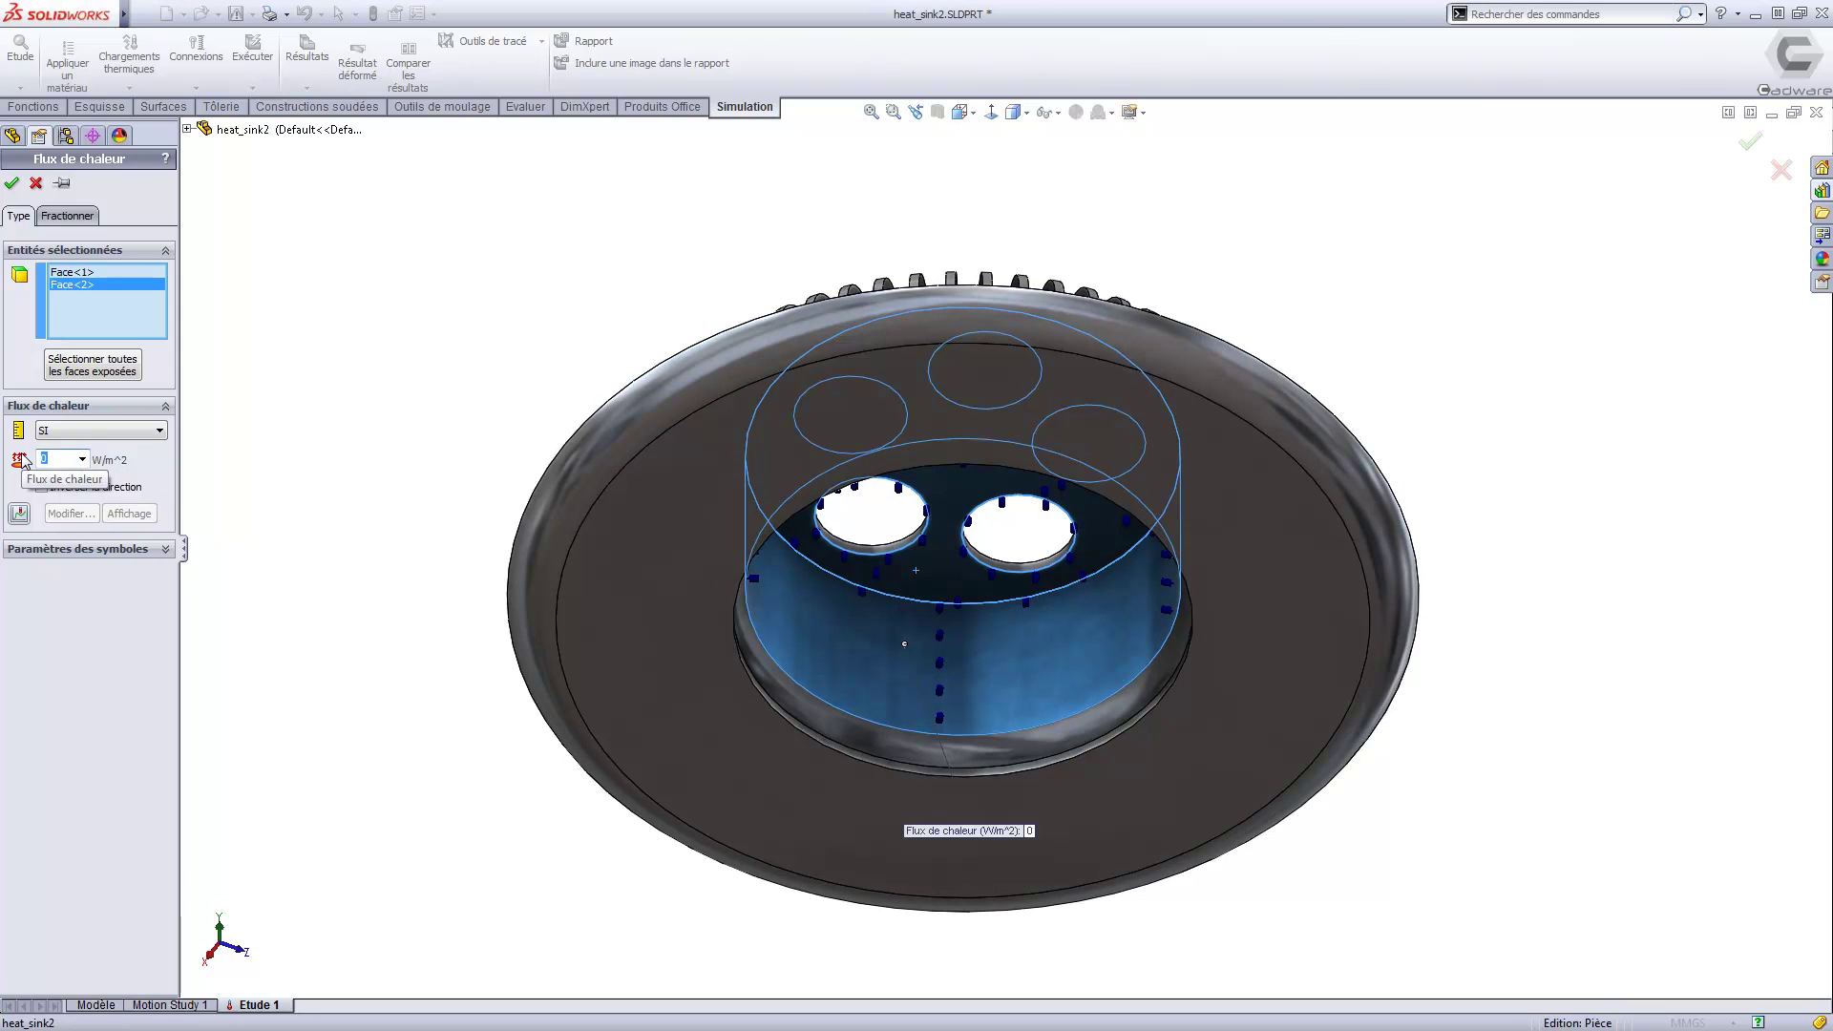
type("2000")
left_click(12, 182)
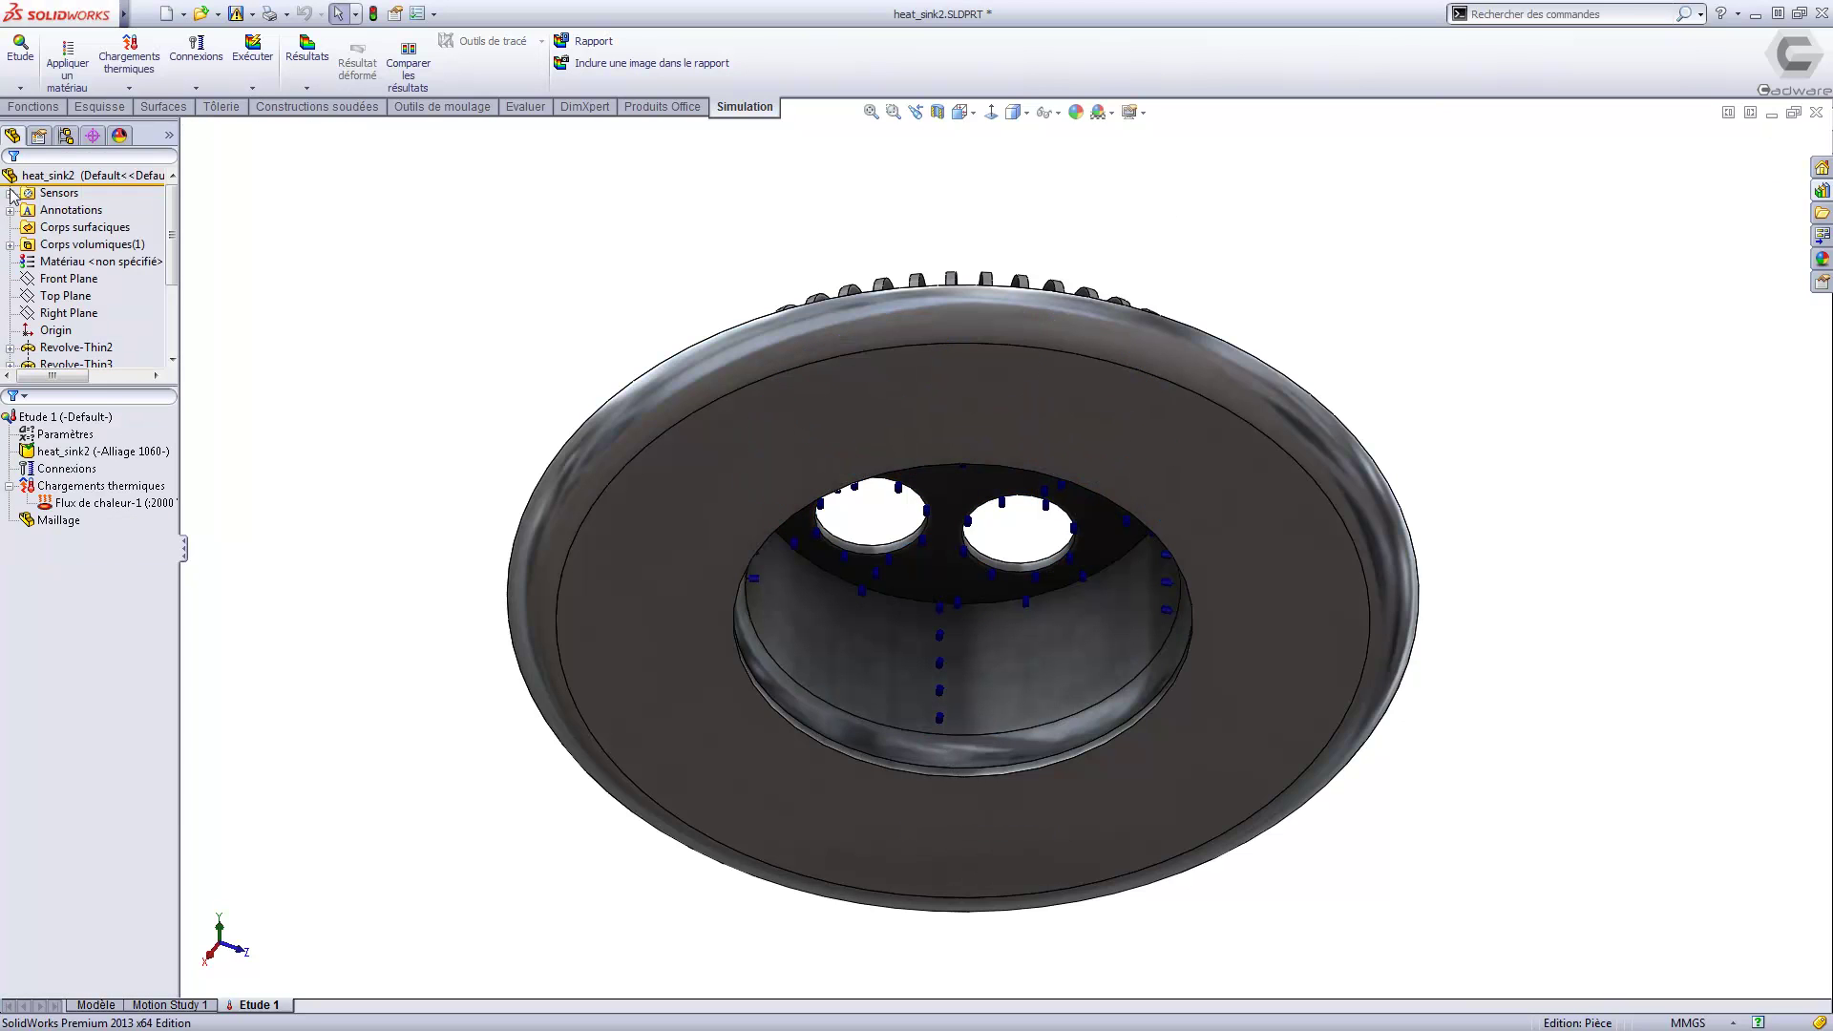
Start a convection load on all exposed faces of the heat sink with the symbol preview turned off.
middle_click_drag(528, 278, 531, 573)
left_click(82, 487)
right_click(78, 487)
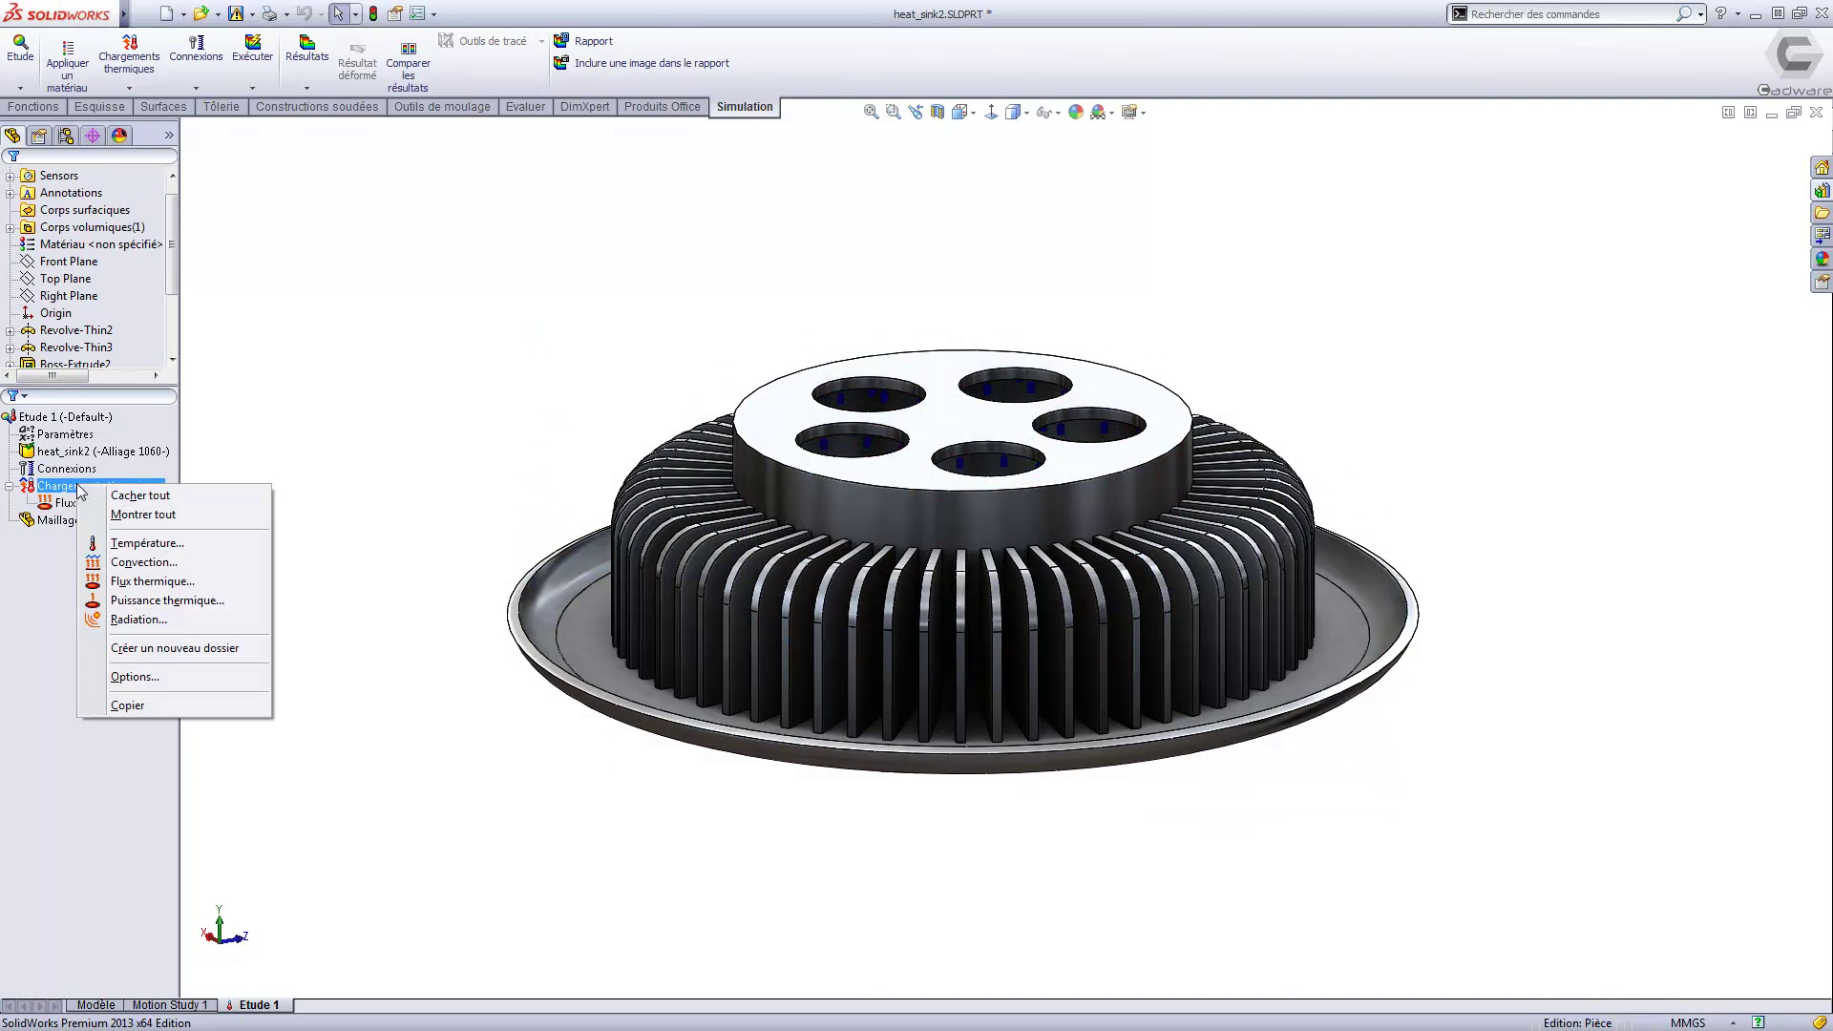
left_click(143, 562)
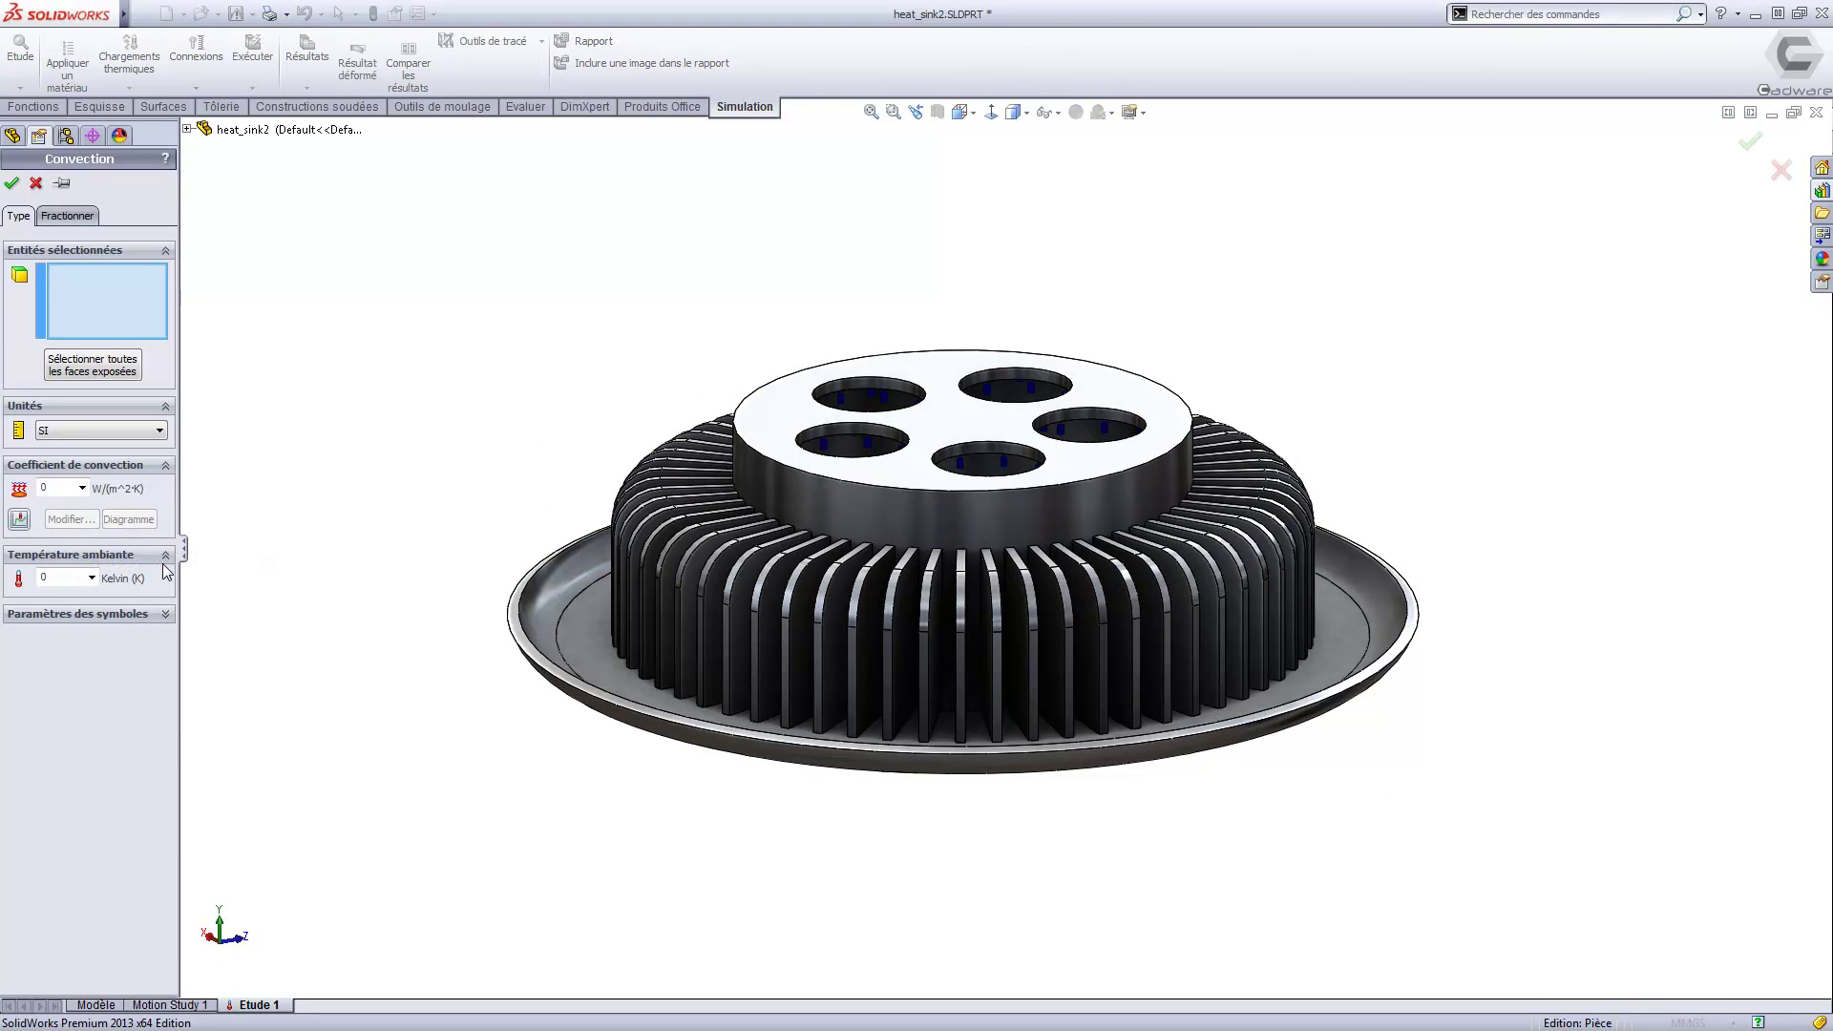
left_click(91, 367)
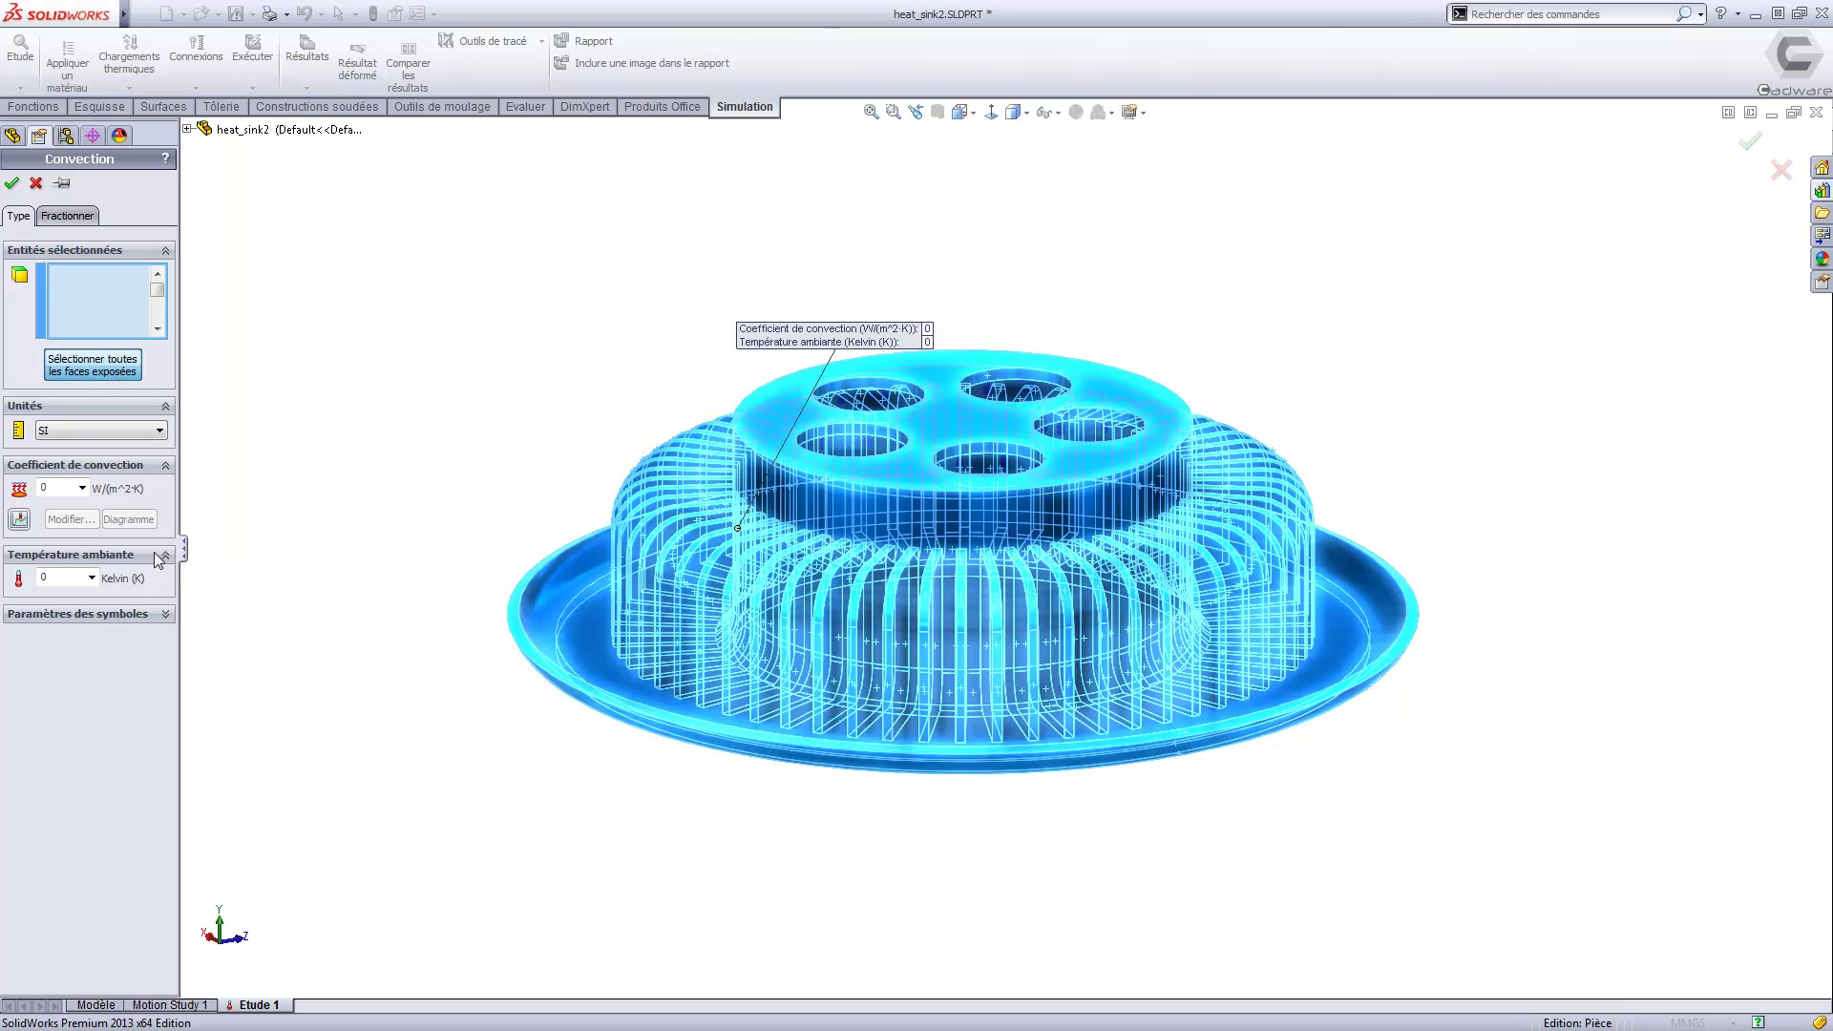
left_click(155, 616)
left_click(43, 708)
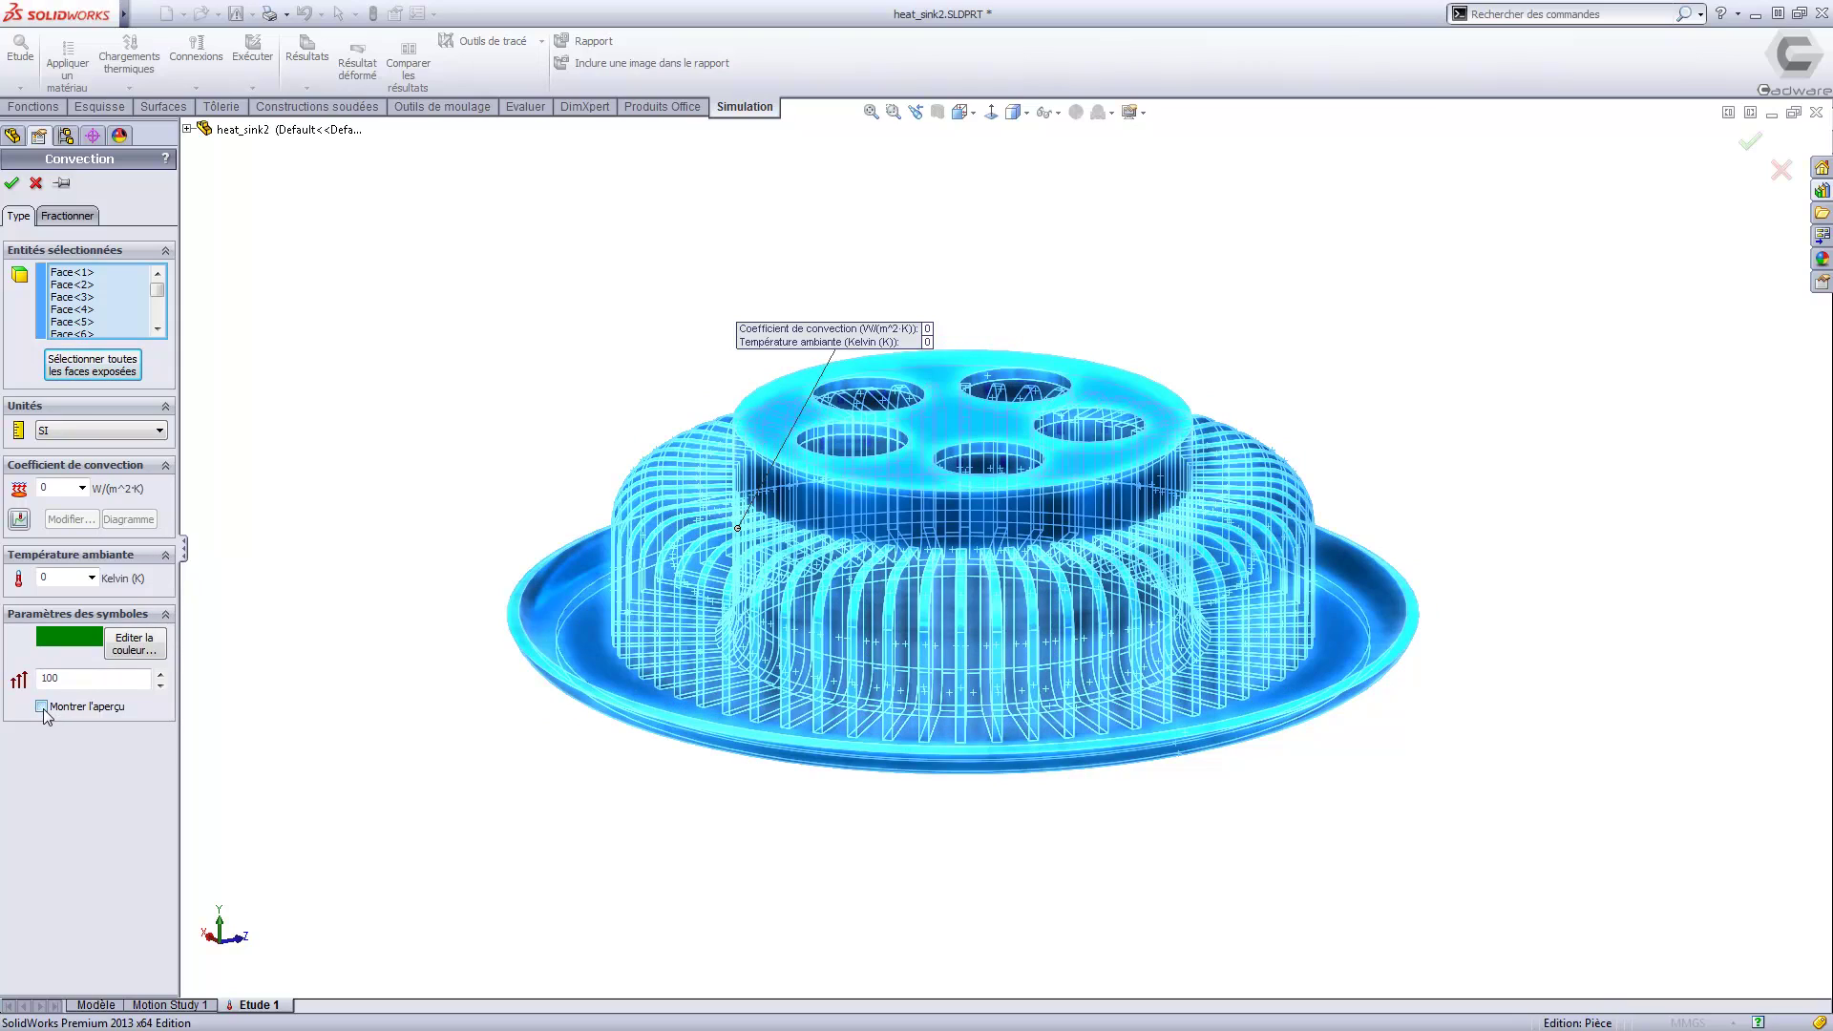
Set the convection coefficient to 8 W/(m^2·K) and the ambient temperature to 273+35 Kelvin, and accept the load.
left_click_drag(59, 491, 34, 493)
type("8")
double_click(60, 580)
type("273")
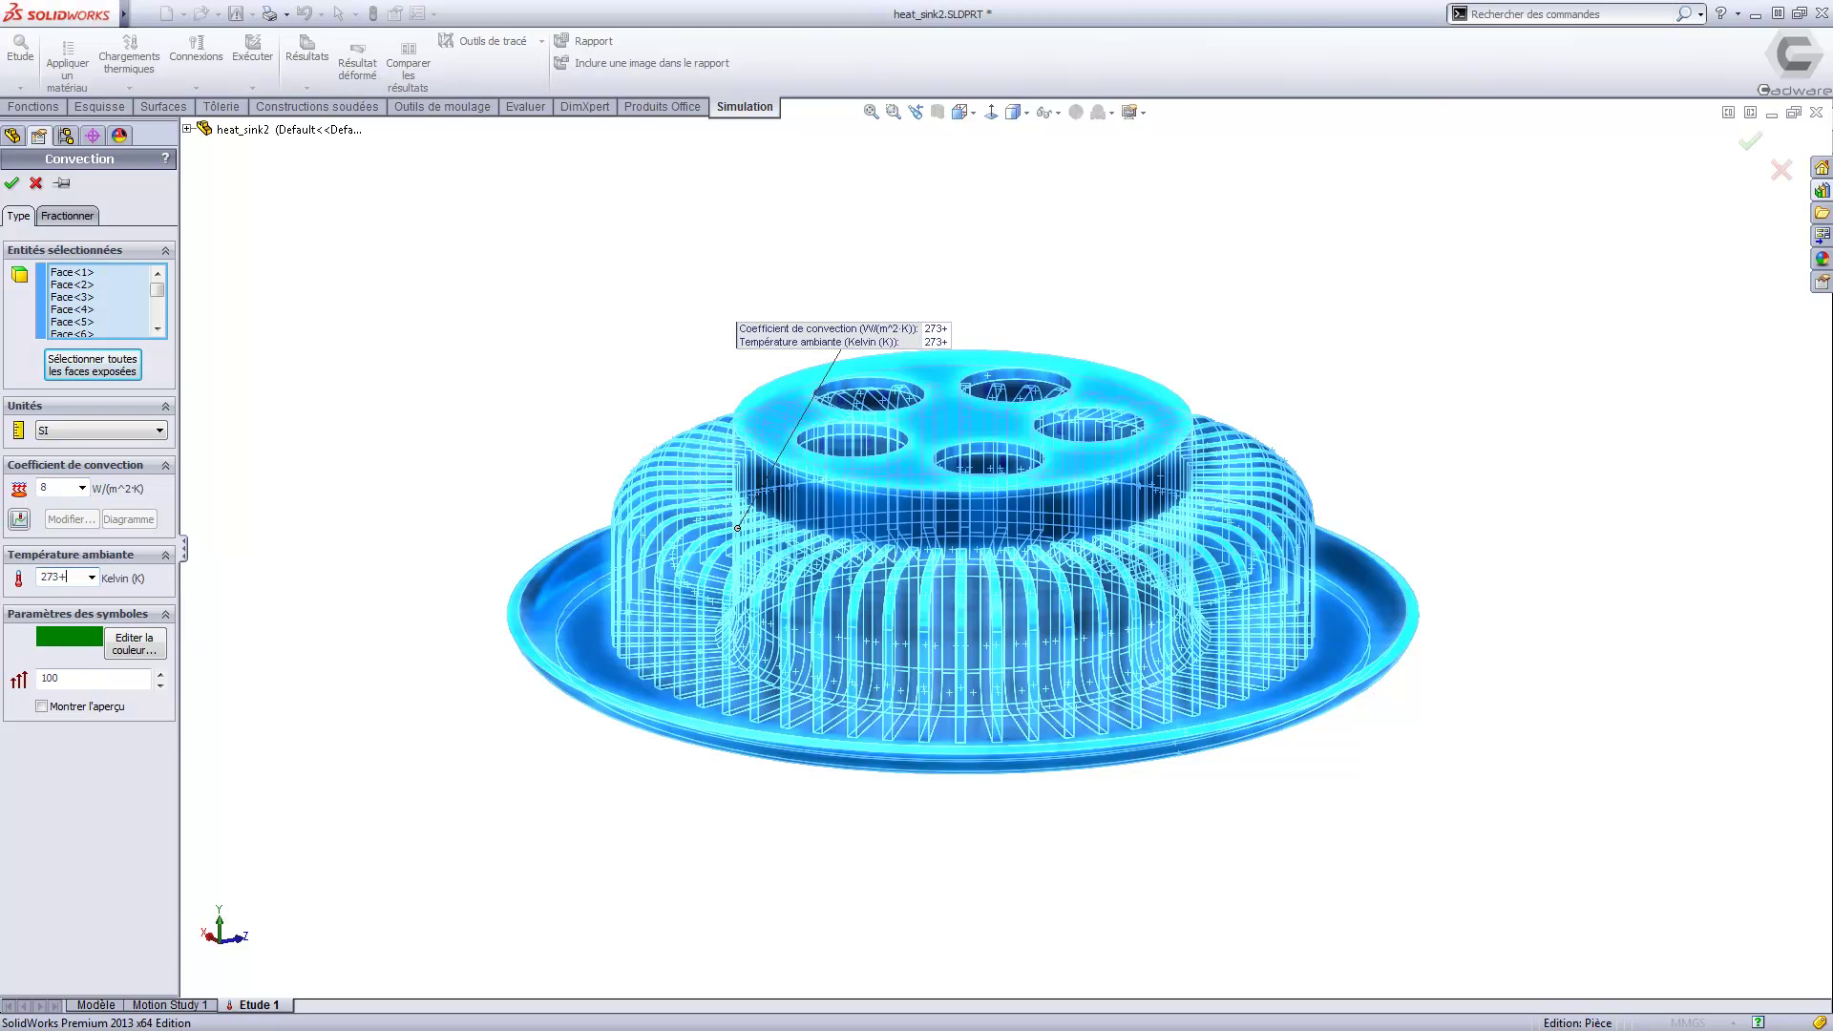
type("+35")
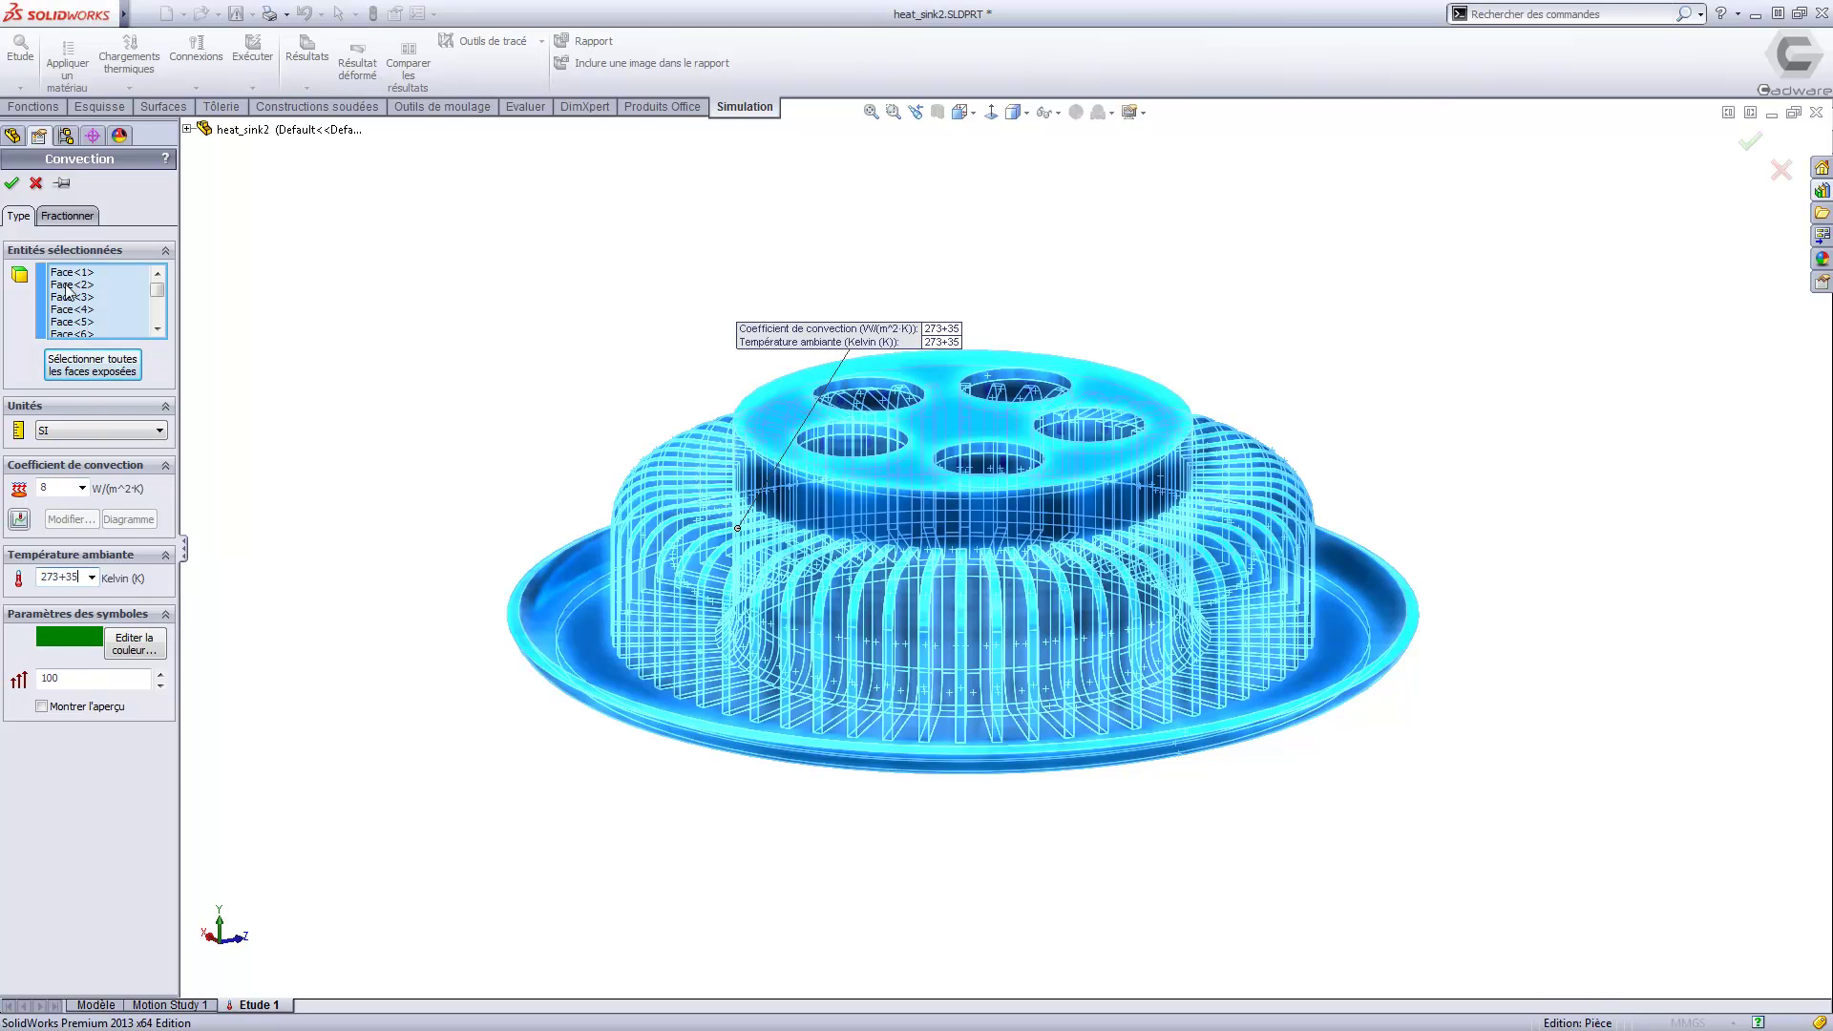
left_click(11, 184)
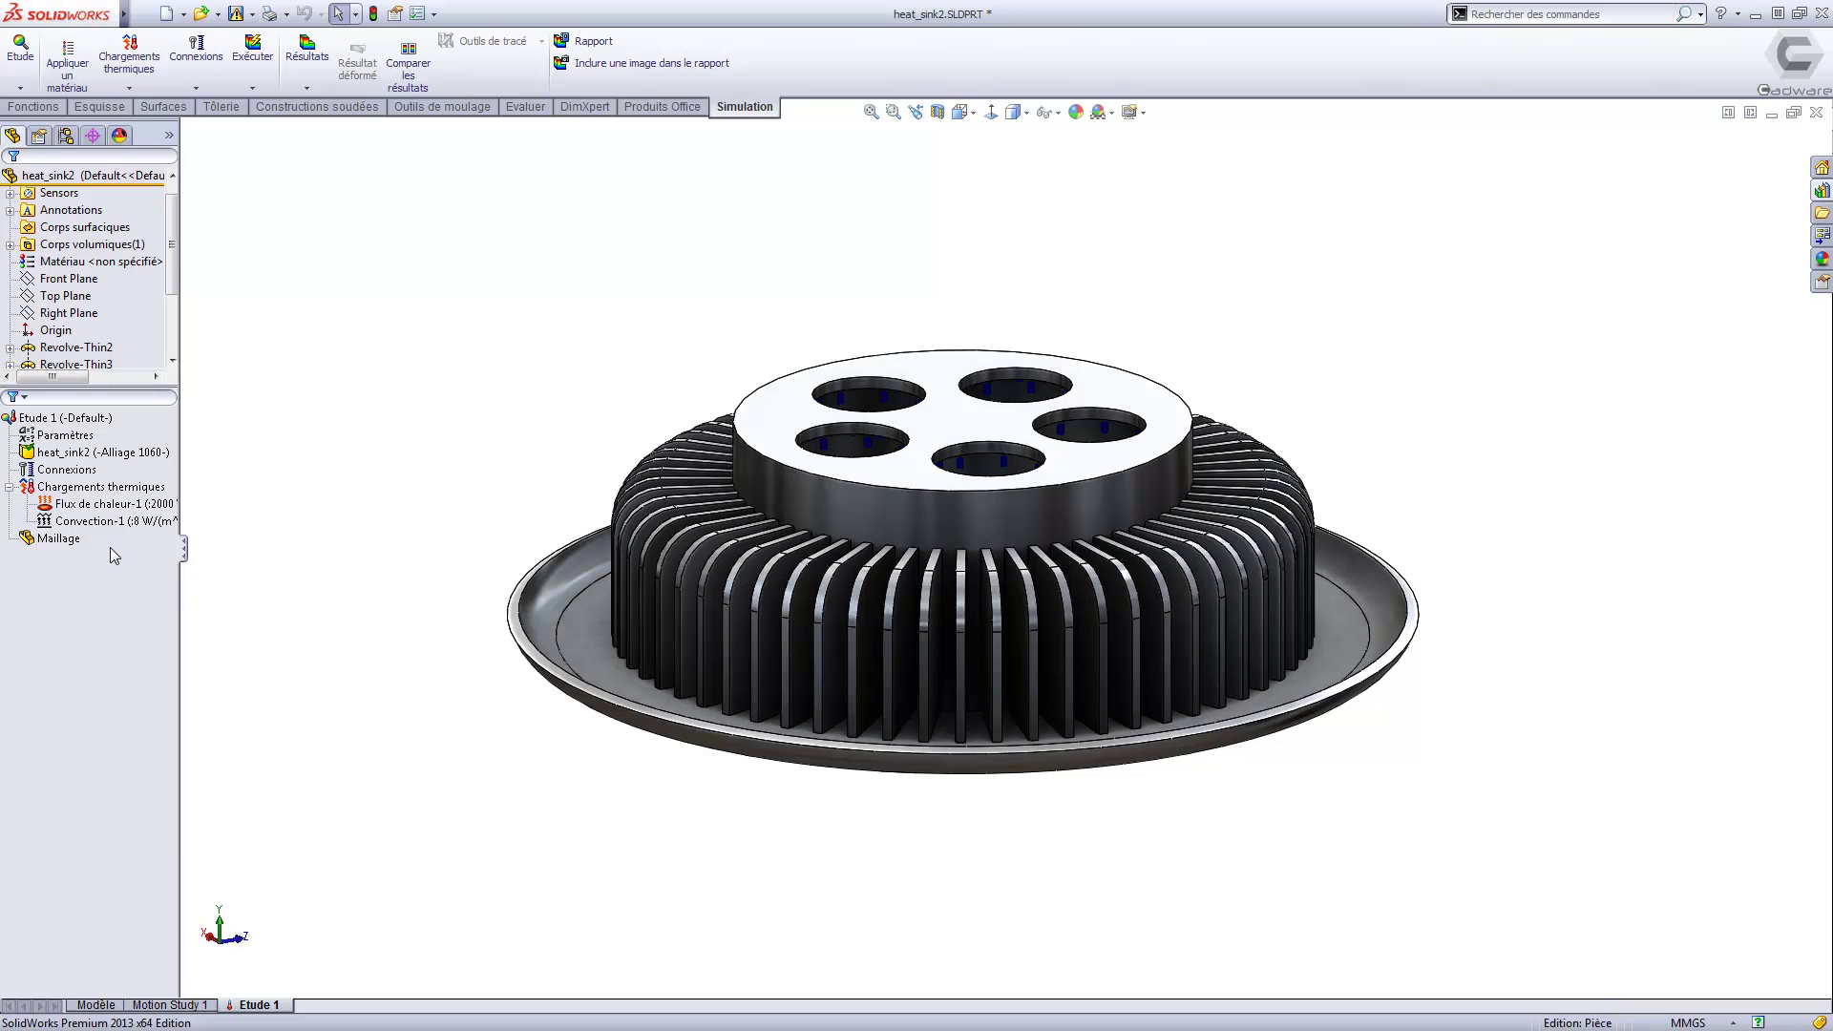
Mesh the heat sink with a curvature-based mesh (Maillage basé sur la courbure), with the density close to the fine end.
right_click(70, 539)
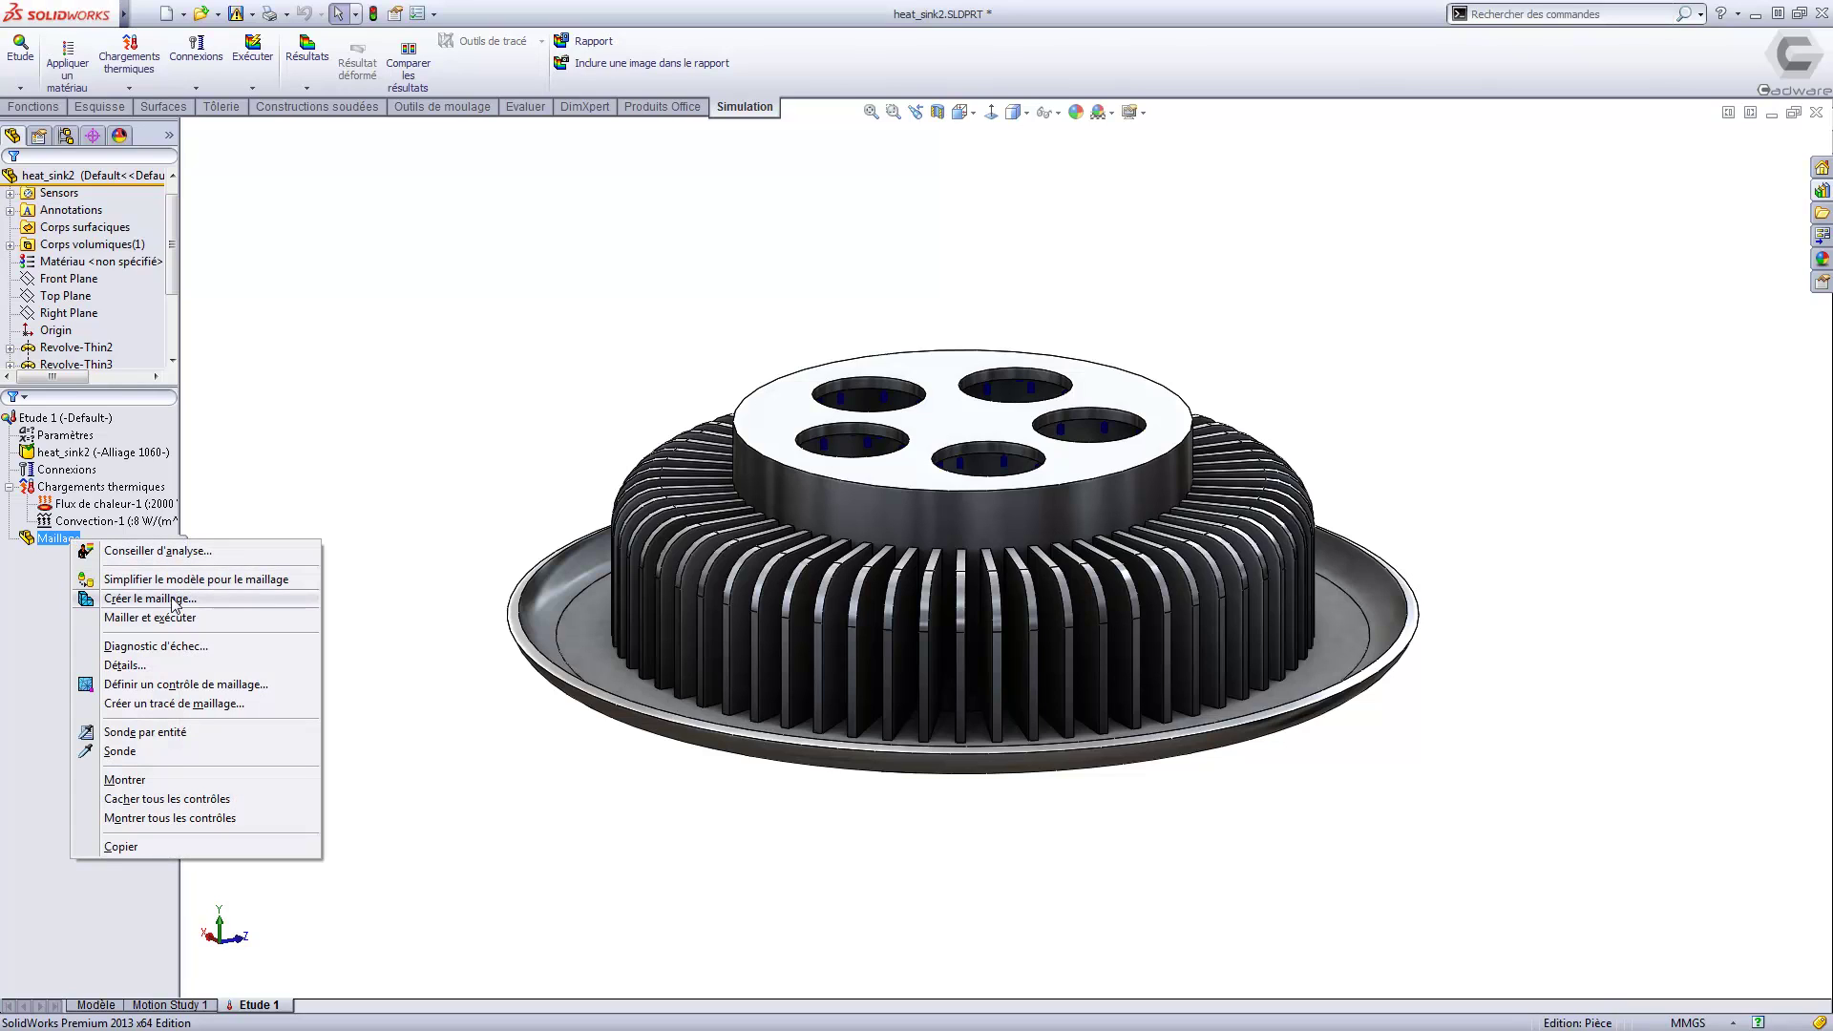
left_click(172, 599)
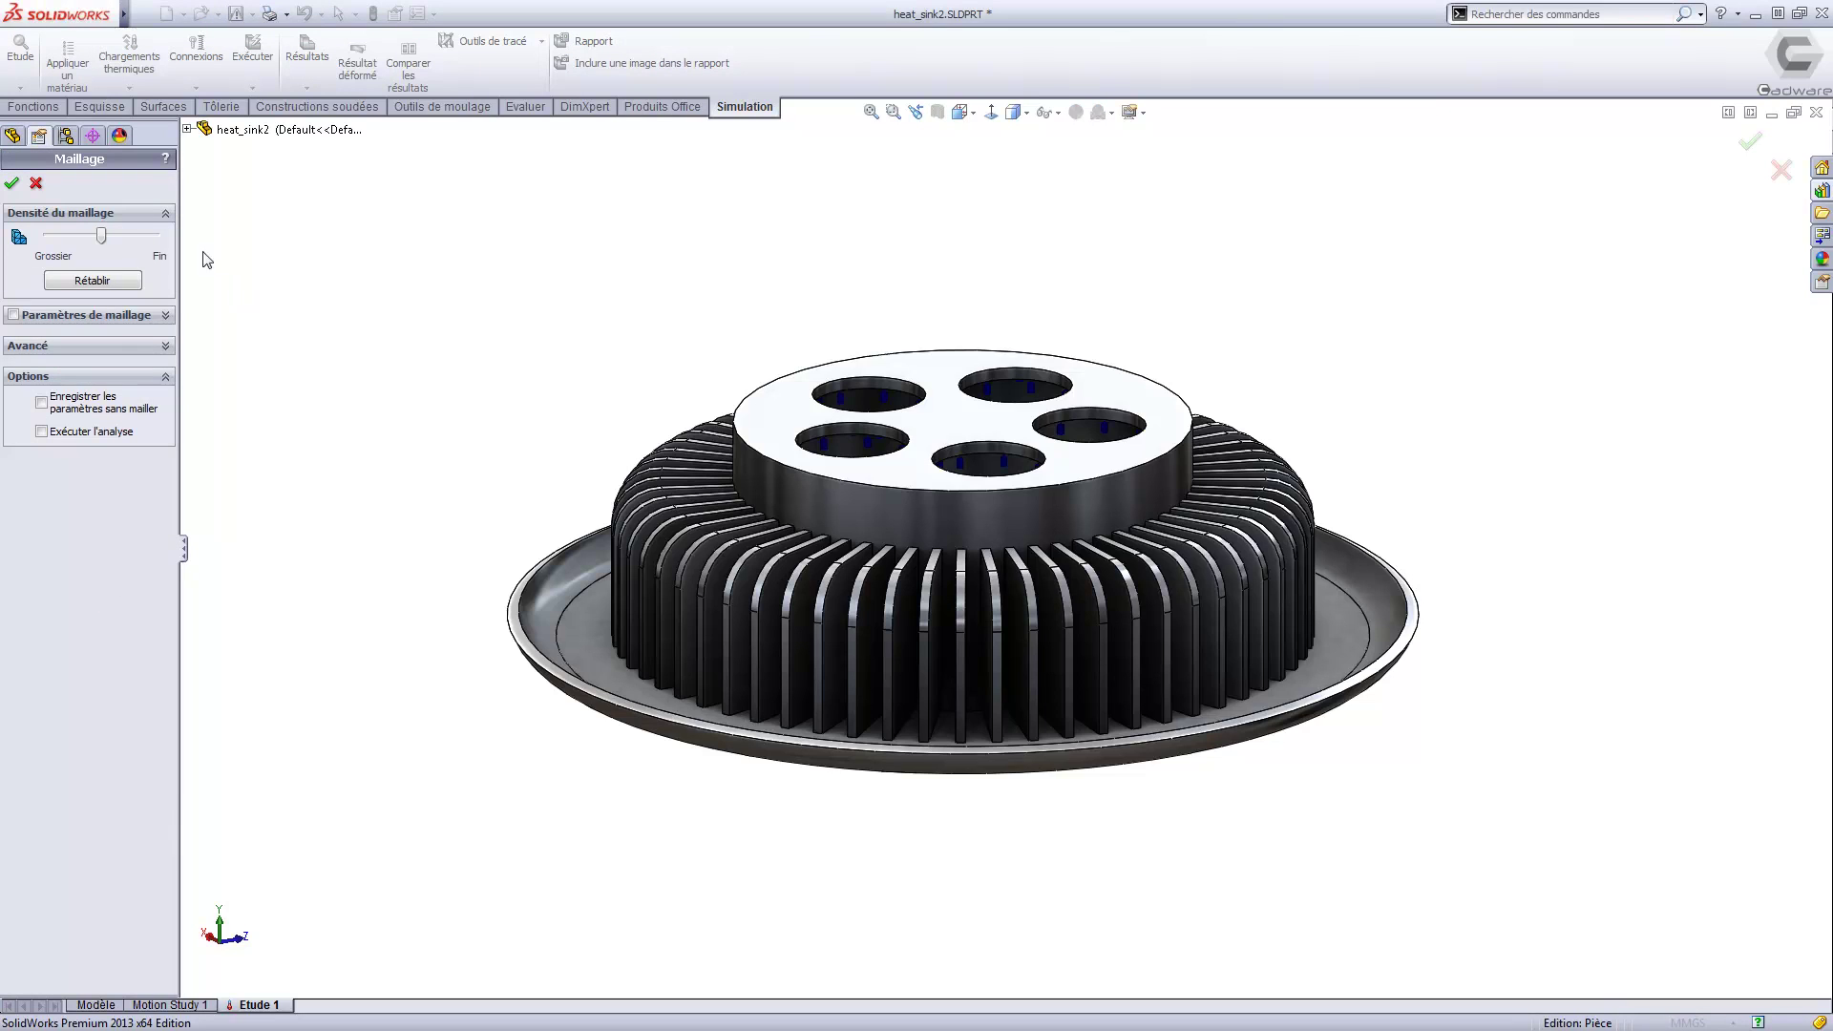
left_click_drag(103, 237, 125, 240)
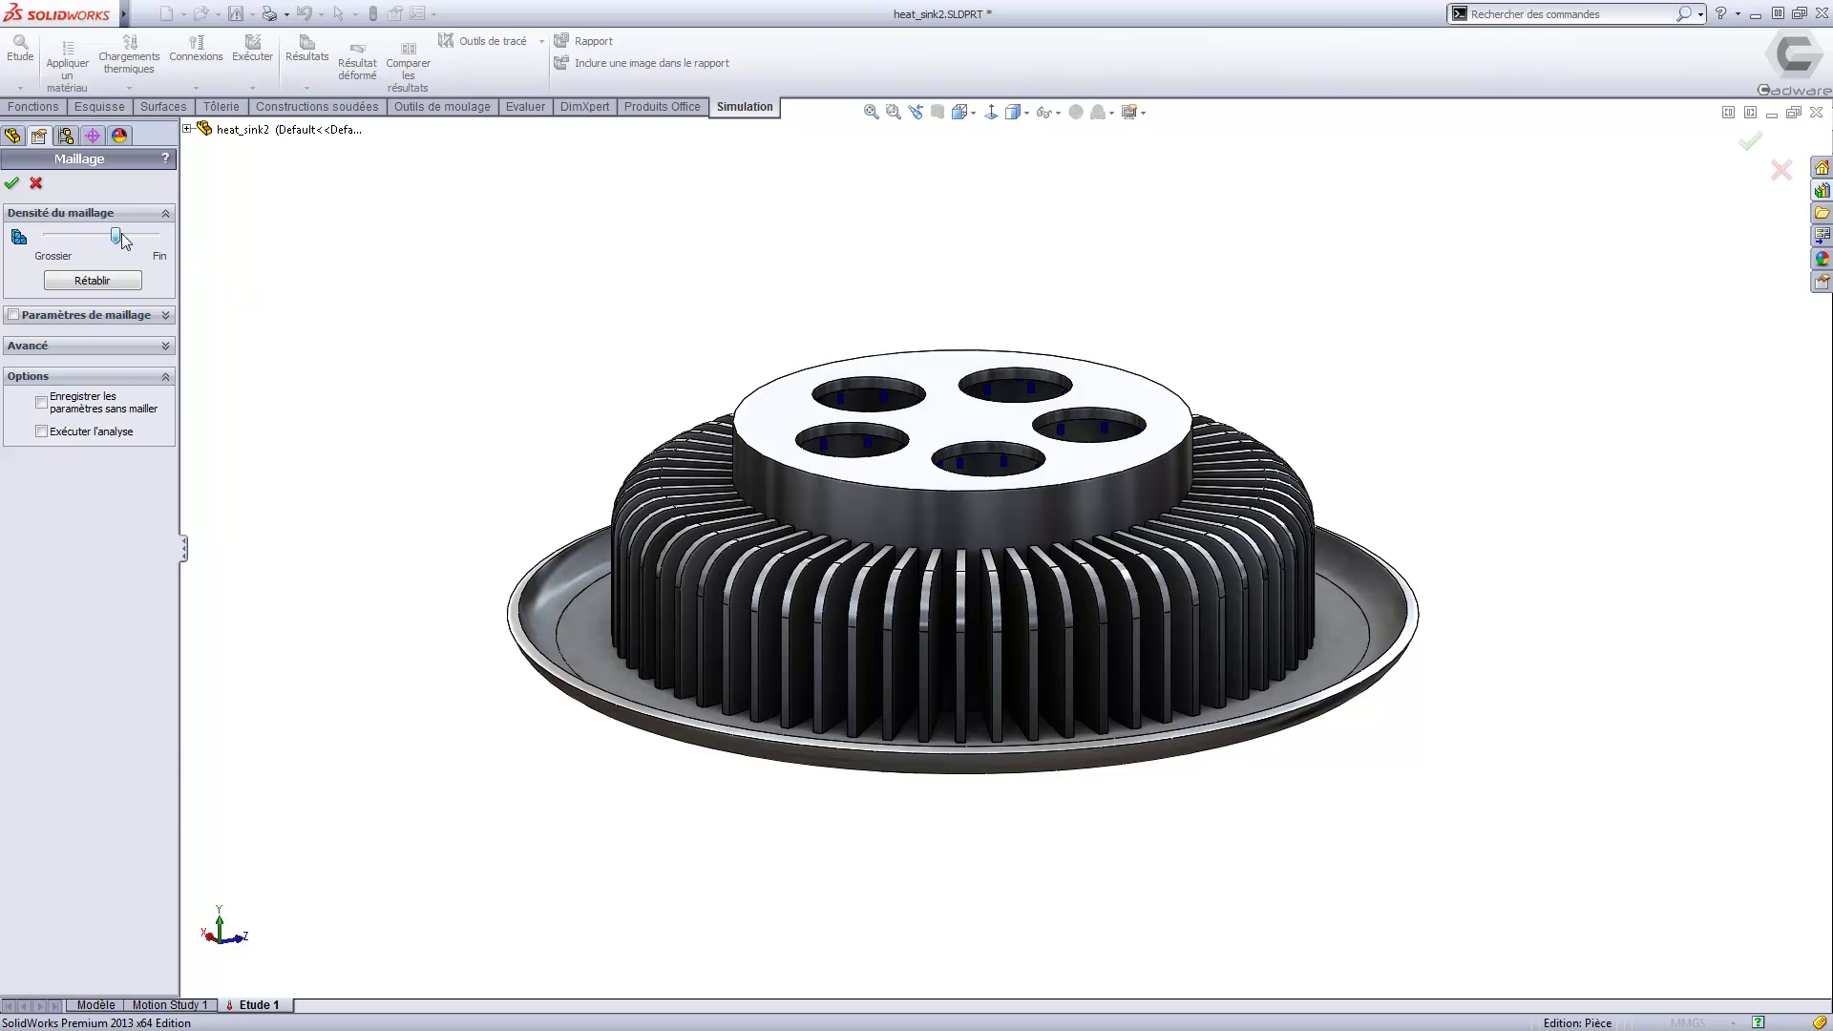
left_click(128, 317)
left_click(80, 370)
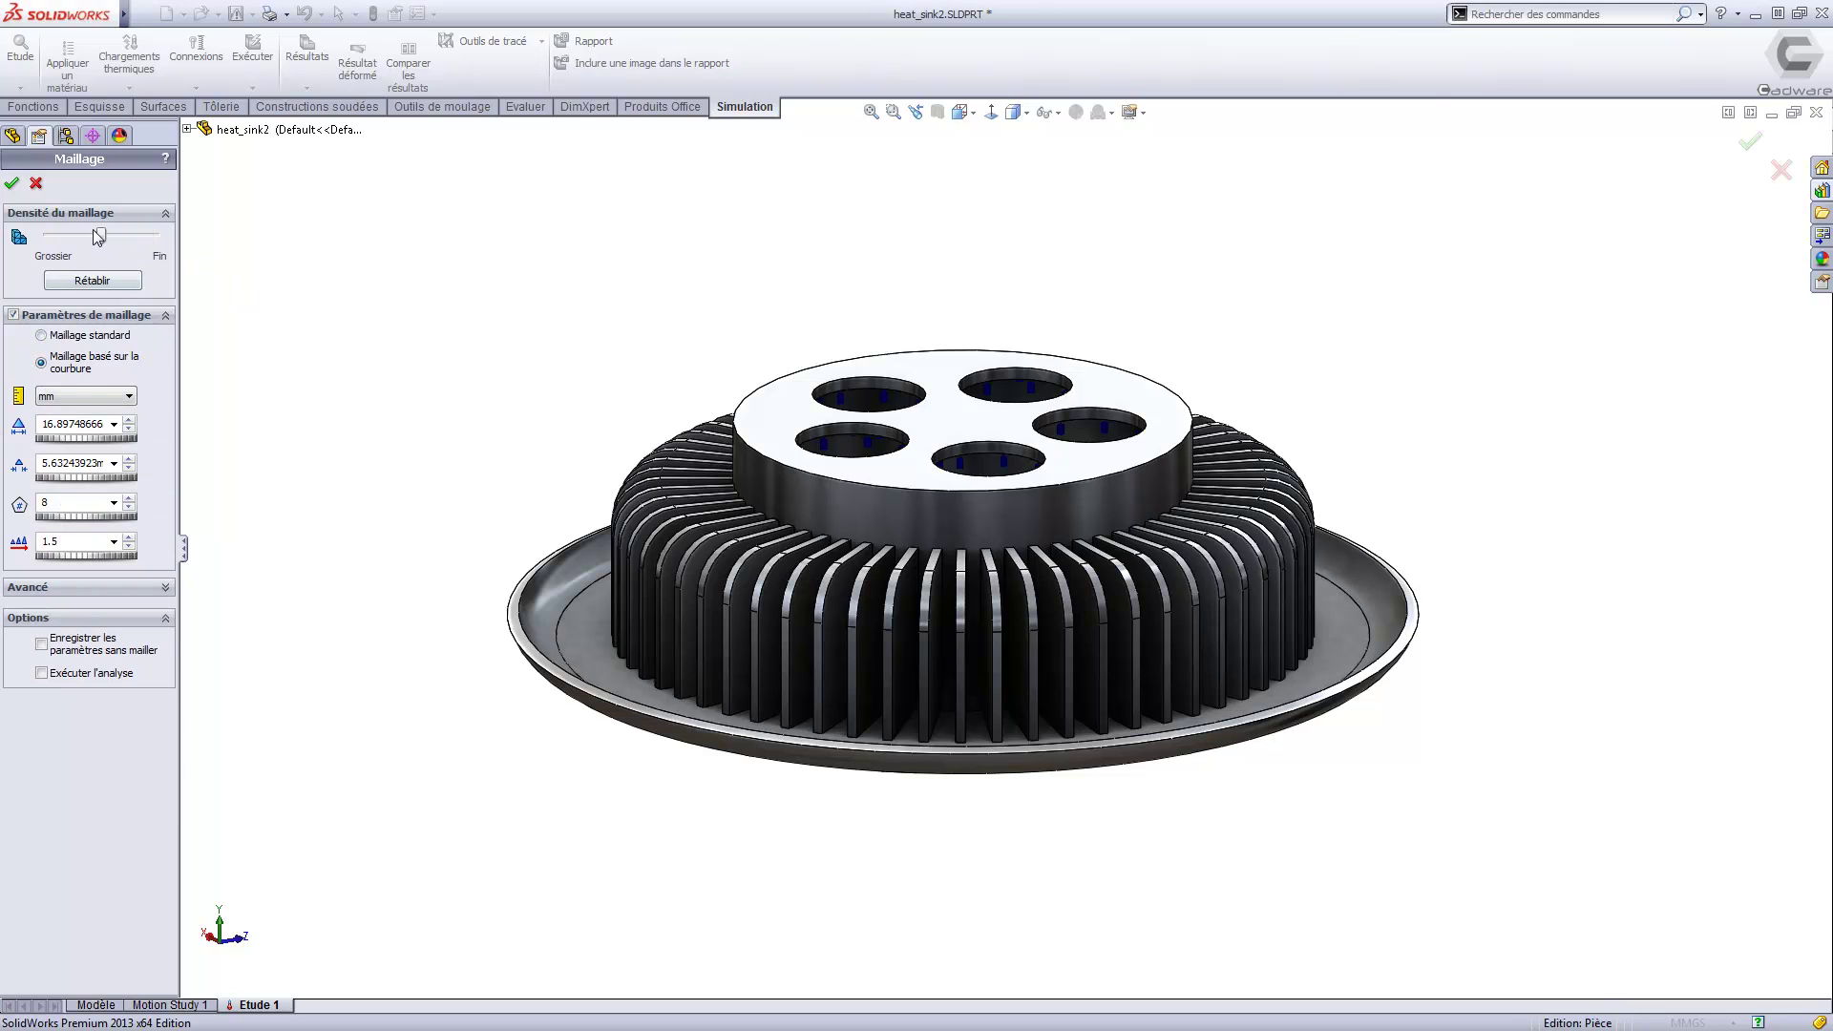
left_click_drag(101, 236, 154, 241)
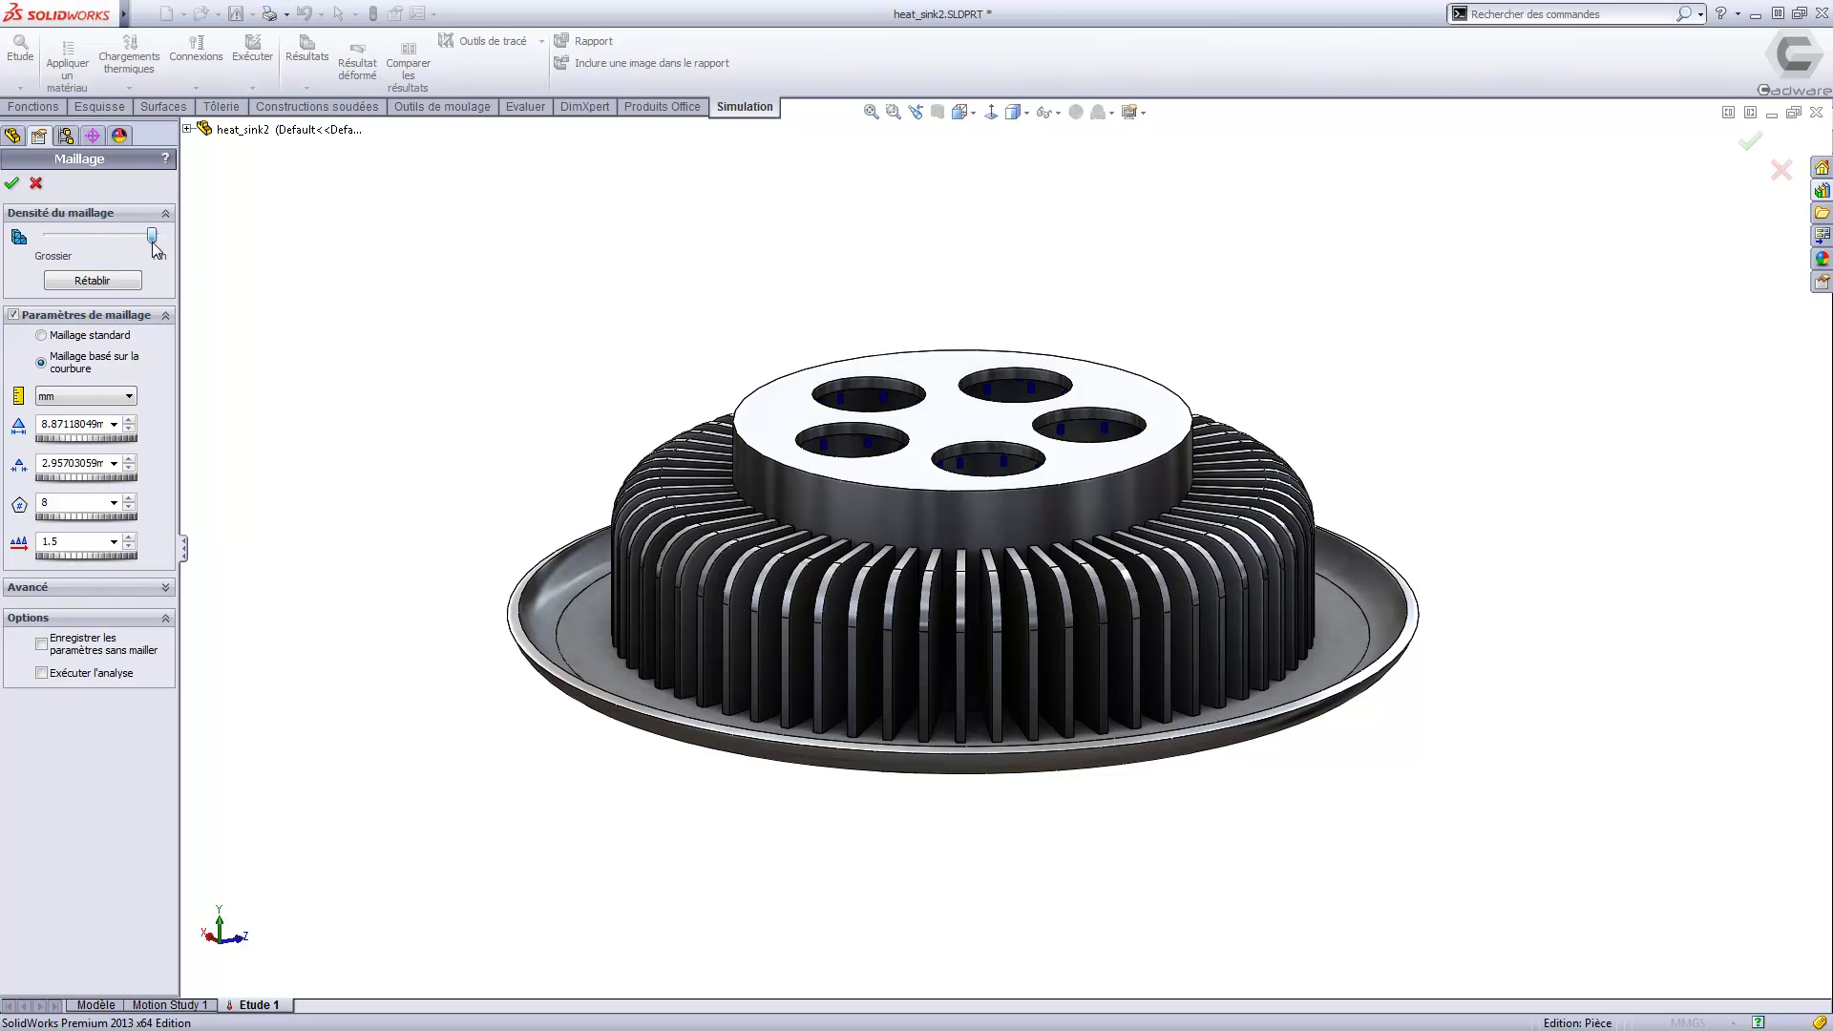
left_click(12, 183)
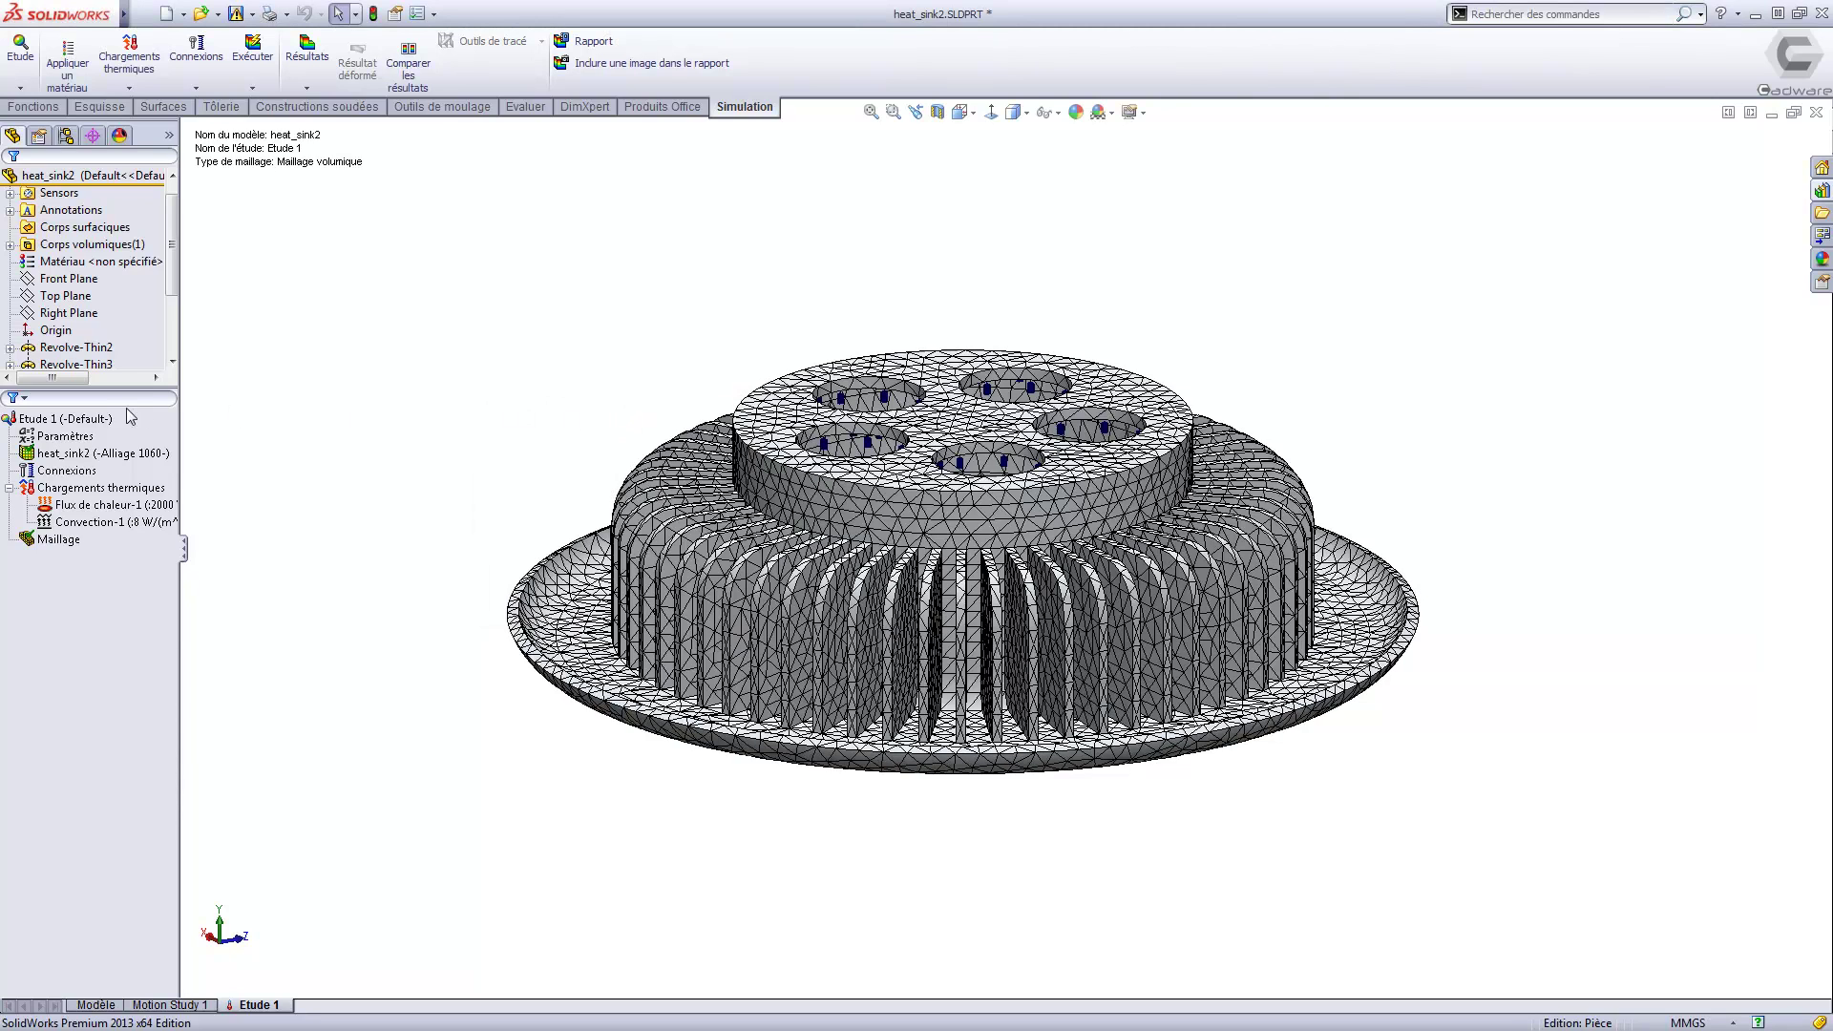
Run the thermal study Etude 1 to compute the temperature distribution.
left_click(98, 421)
right_click(98, 423)
left_click(134, 425)
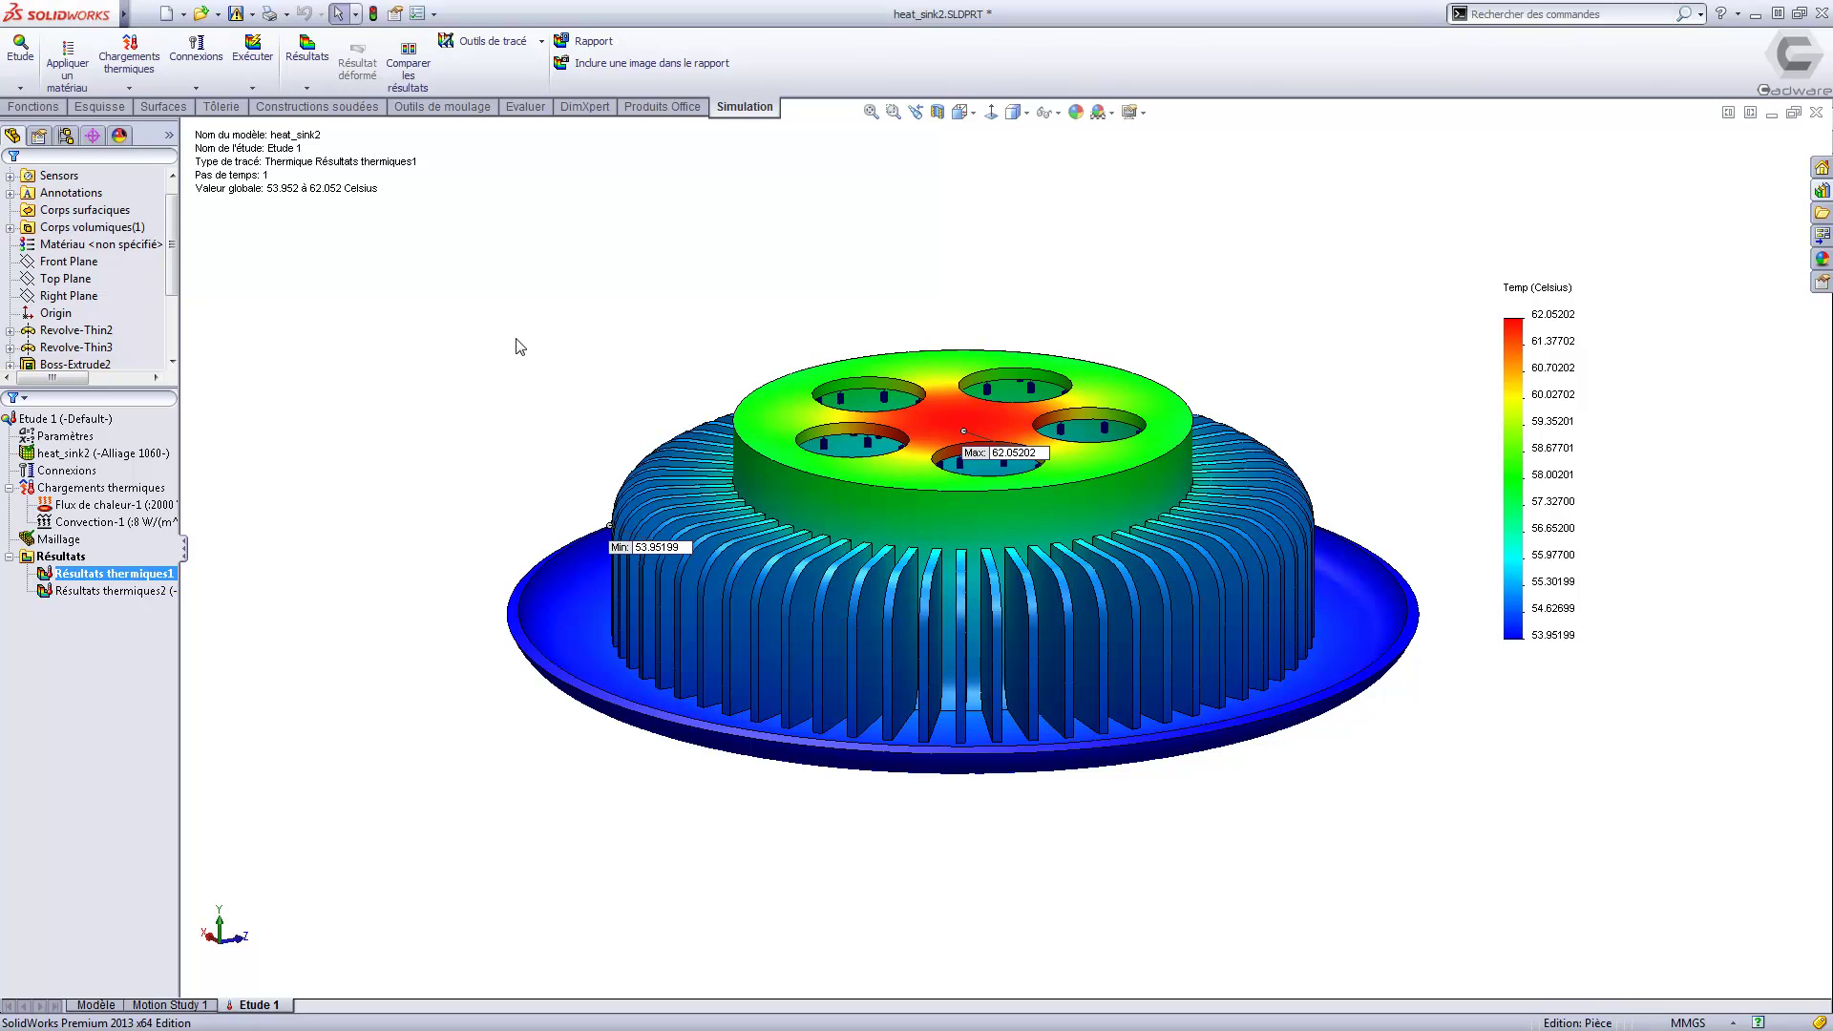
Create a new design study and open the parameter definitions for its variables.
right_click(279, 1011)
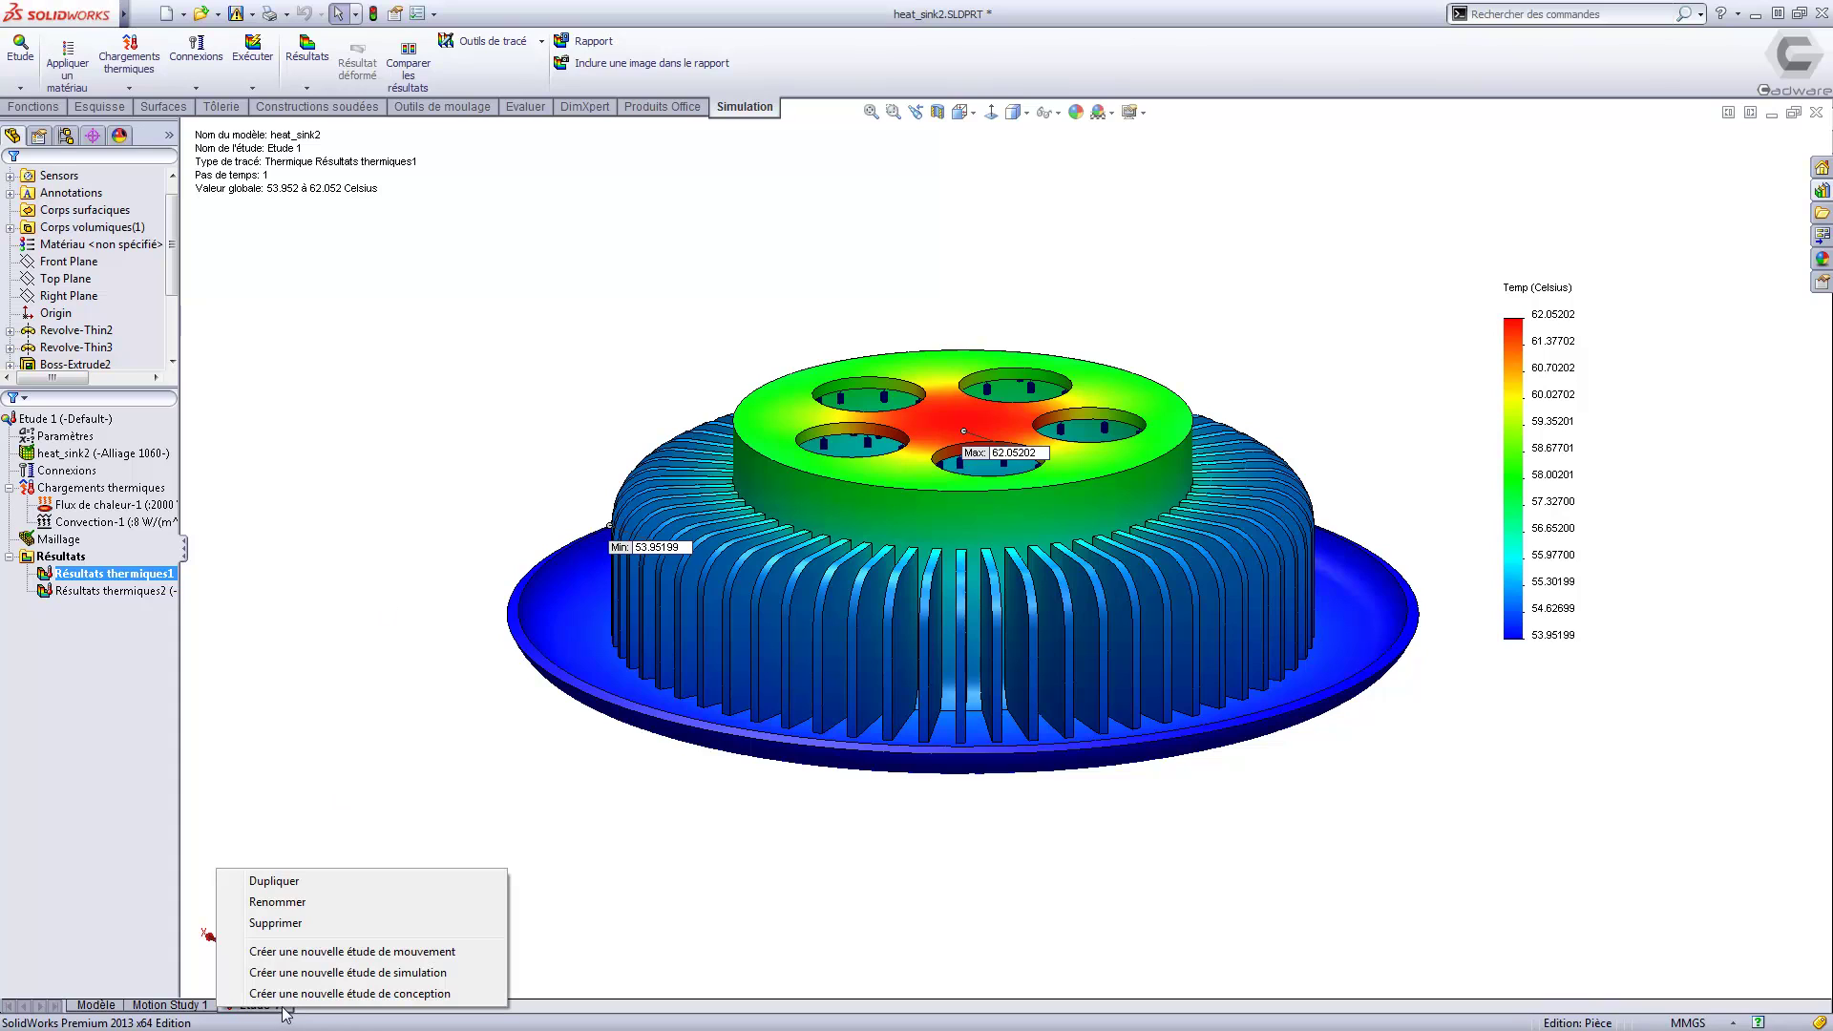
left_click(456, 994)
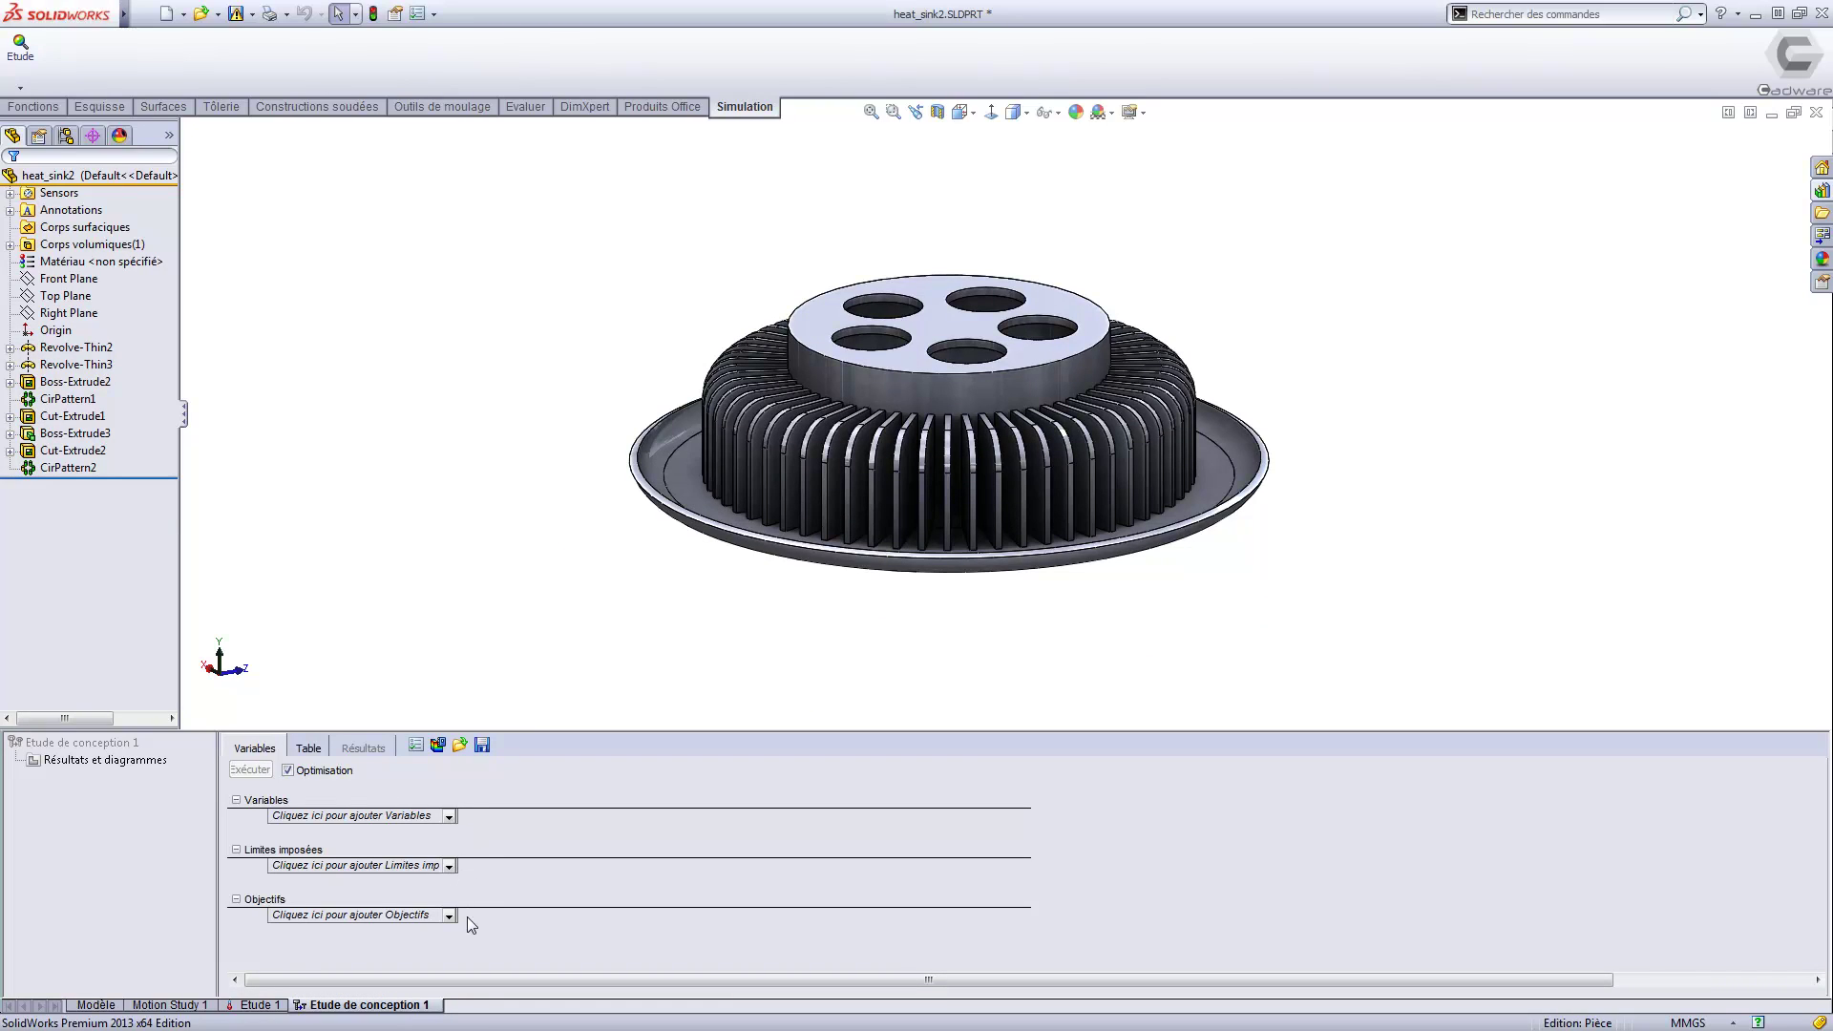
left_click(450, 819)
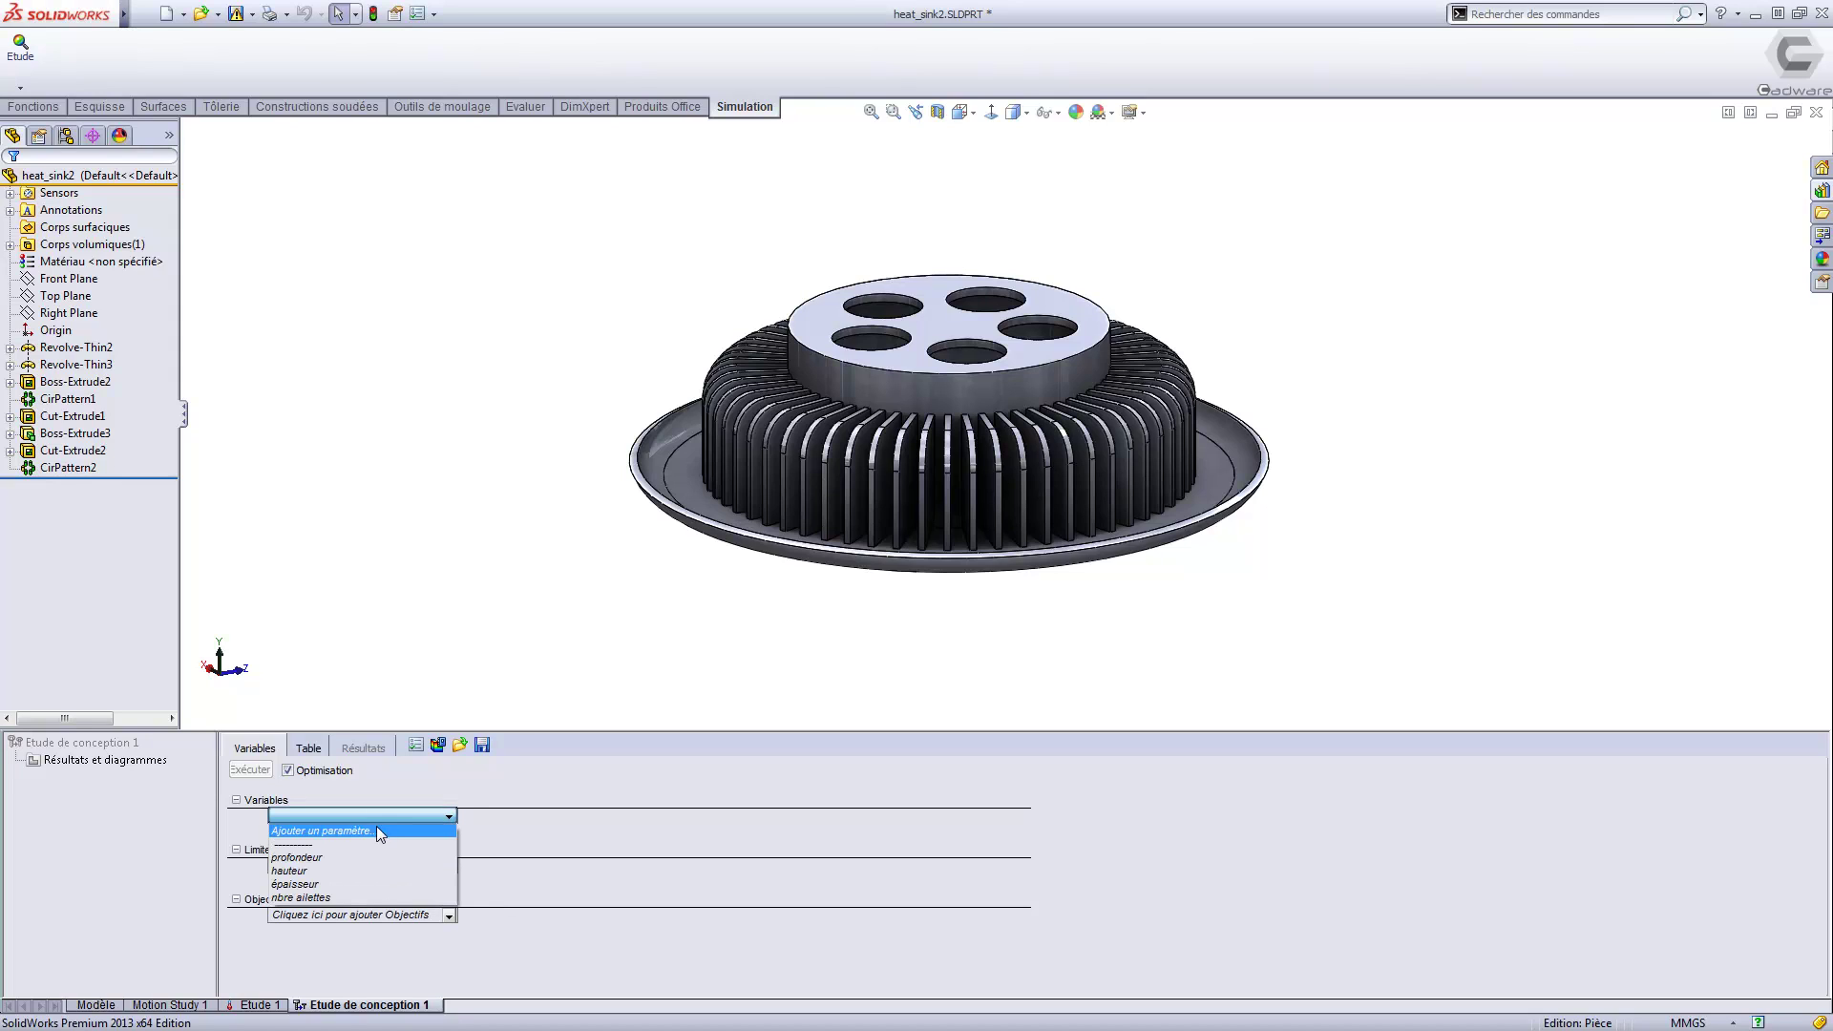
left_click(375, 830)
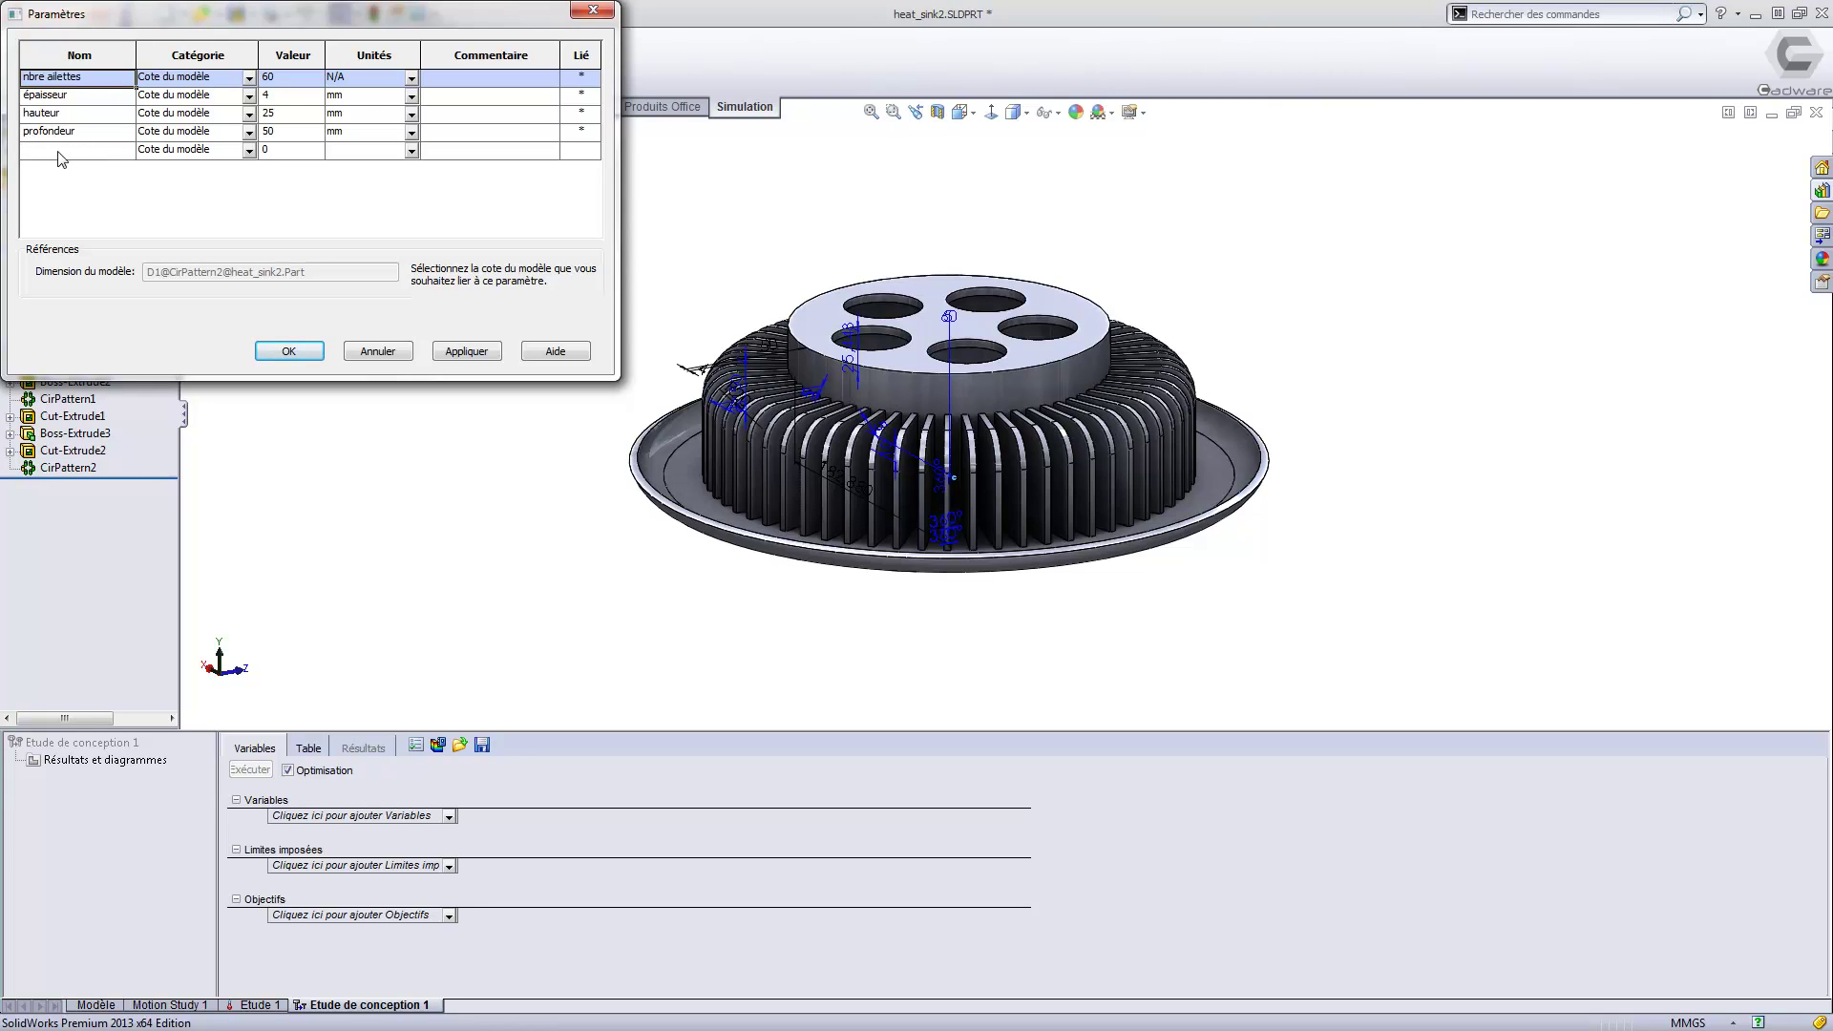
Add a model dimension parameter named congé and link it to the fins' R20 corner radius dimension.
left_click(94, 150)
type("con")
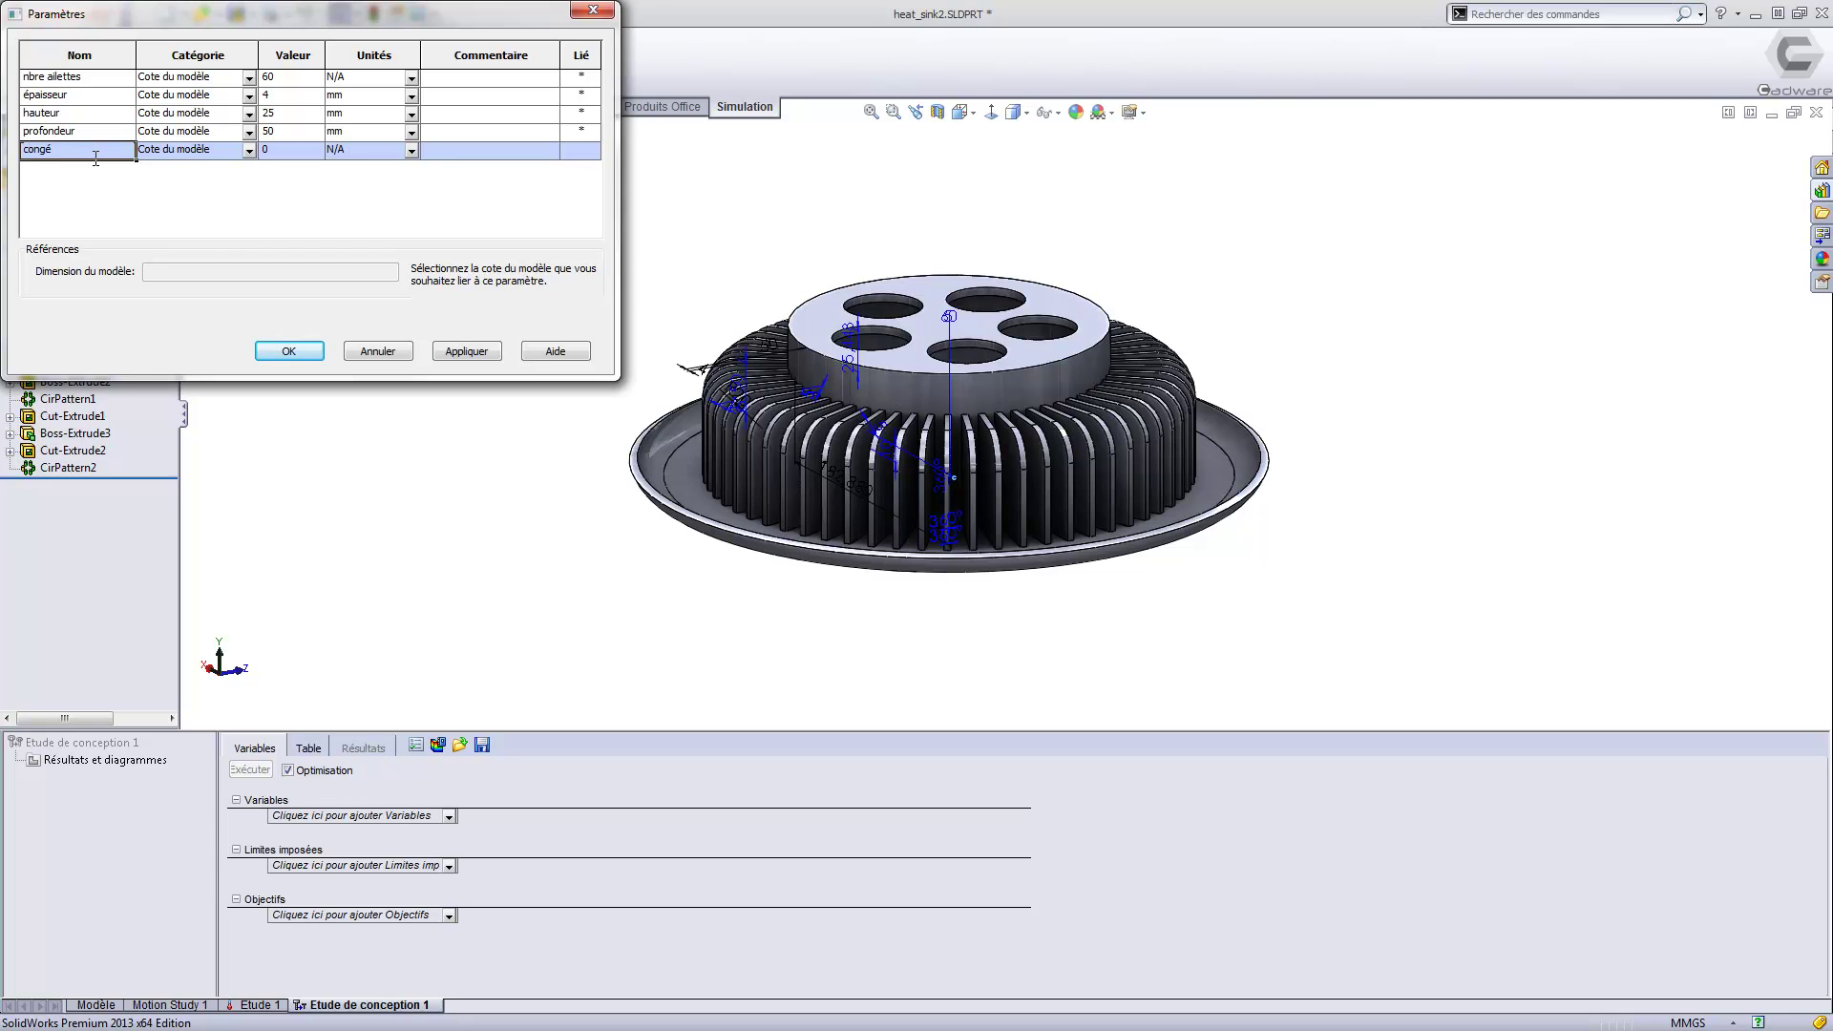
type("gé")
key("Return")
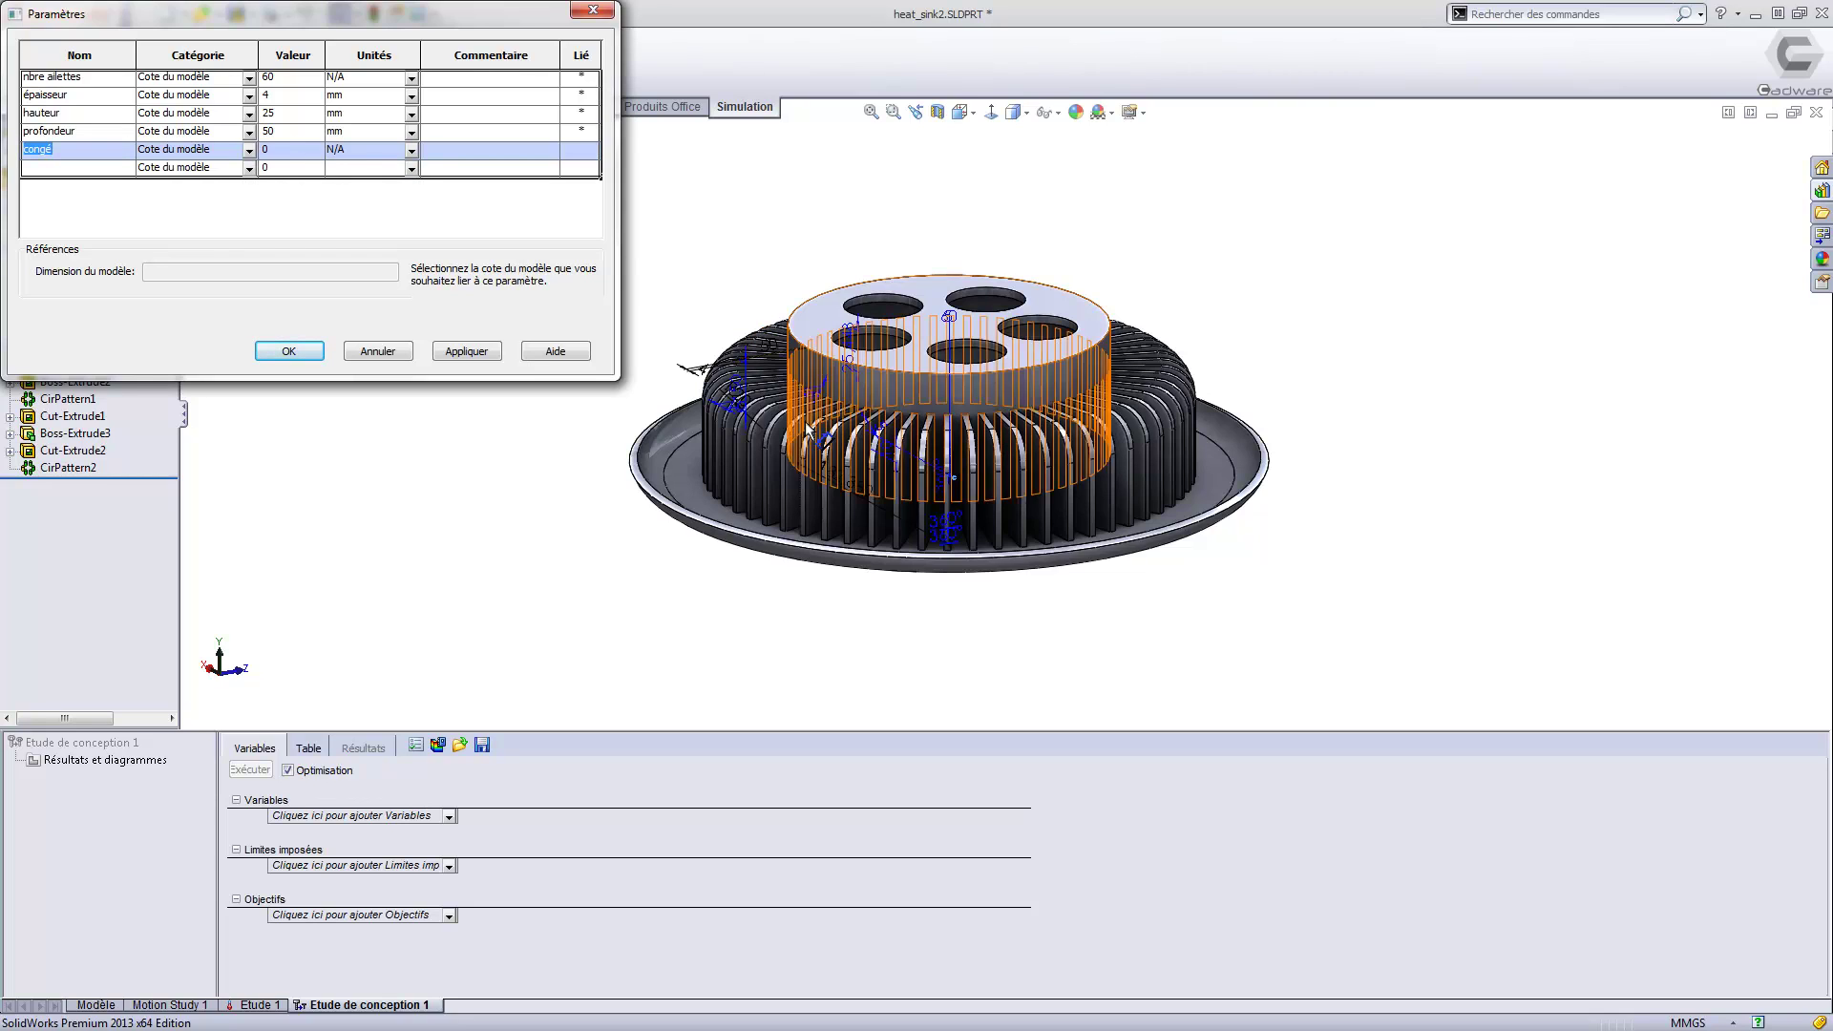
middle_click_drag(856, 634, 816, 612)
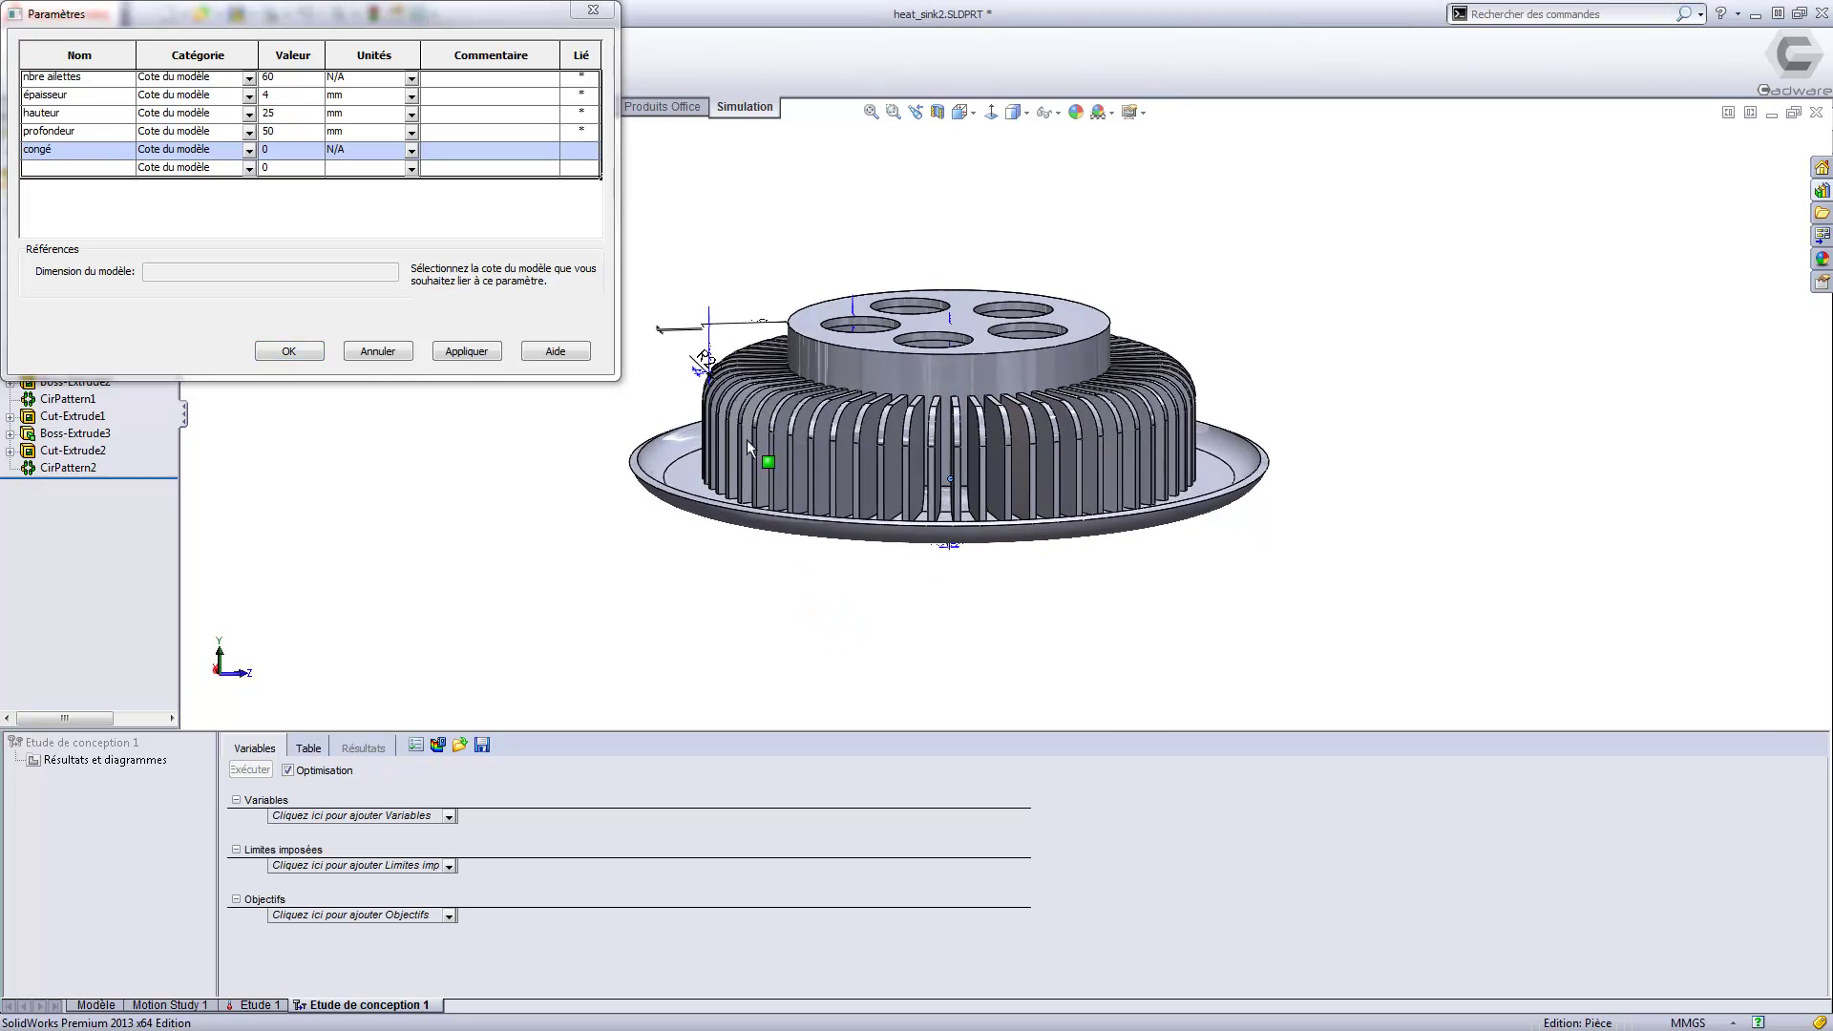
scroll(746, 439, "down", 3)
left_click(760, 388)
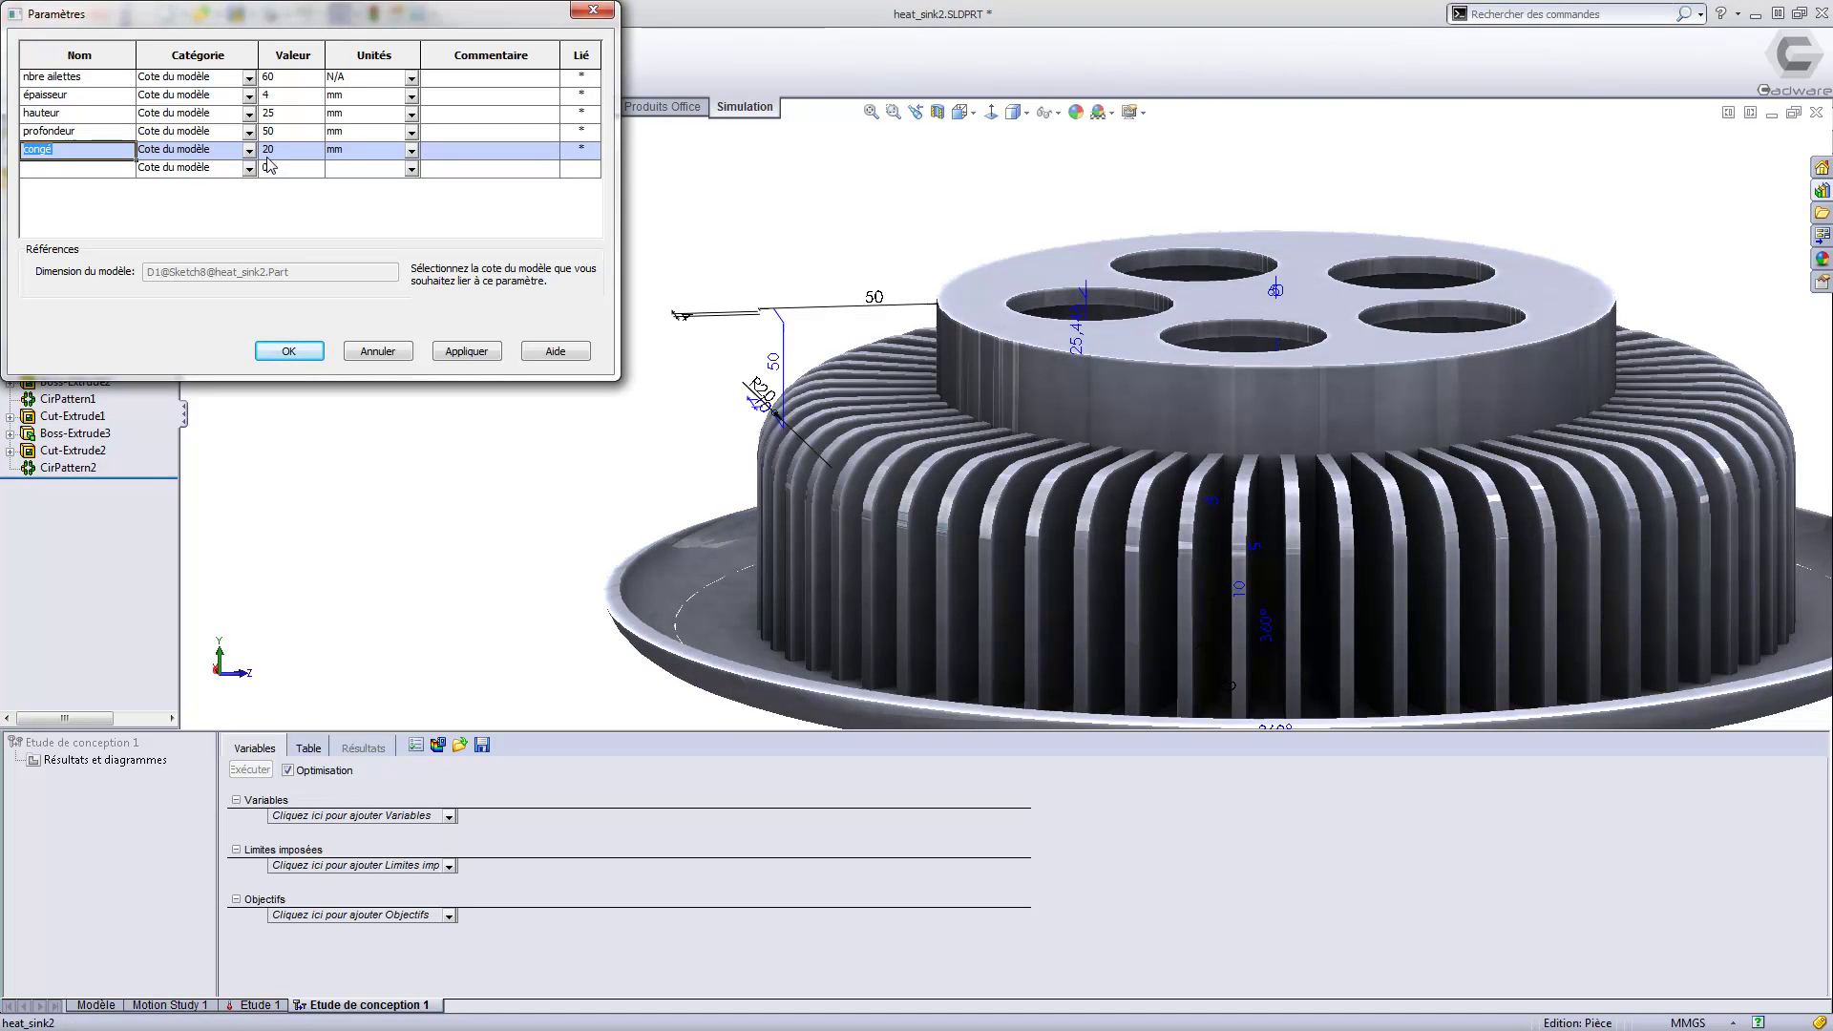
Accept the parameter definitions and give the congé variable a continuous range (Intervalle) from 2 to 20 mm.
left_click(298, 354)
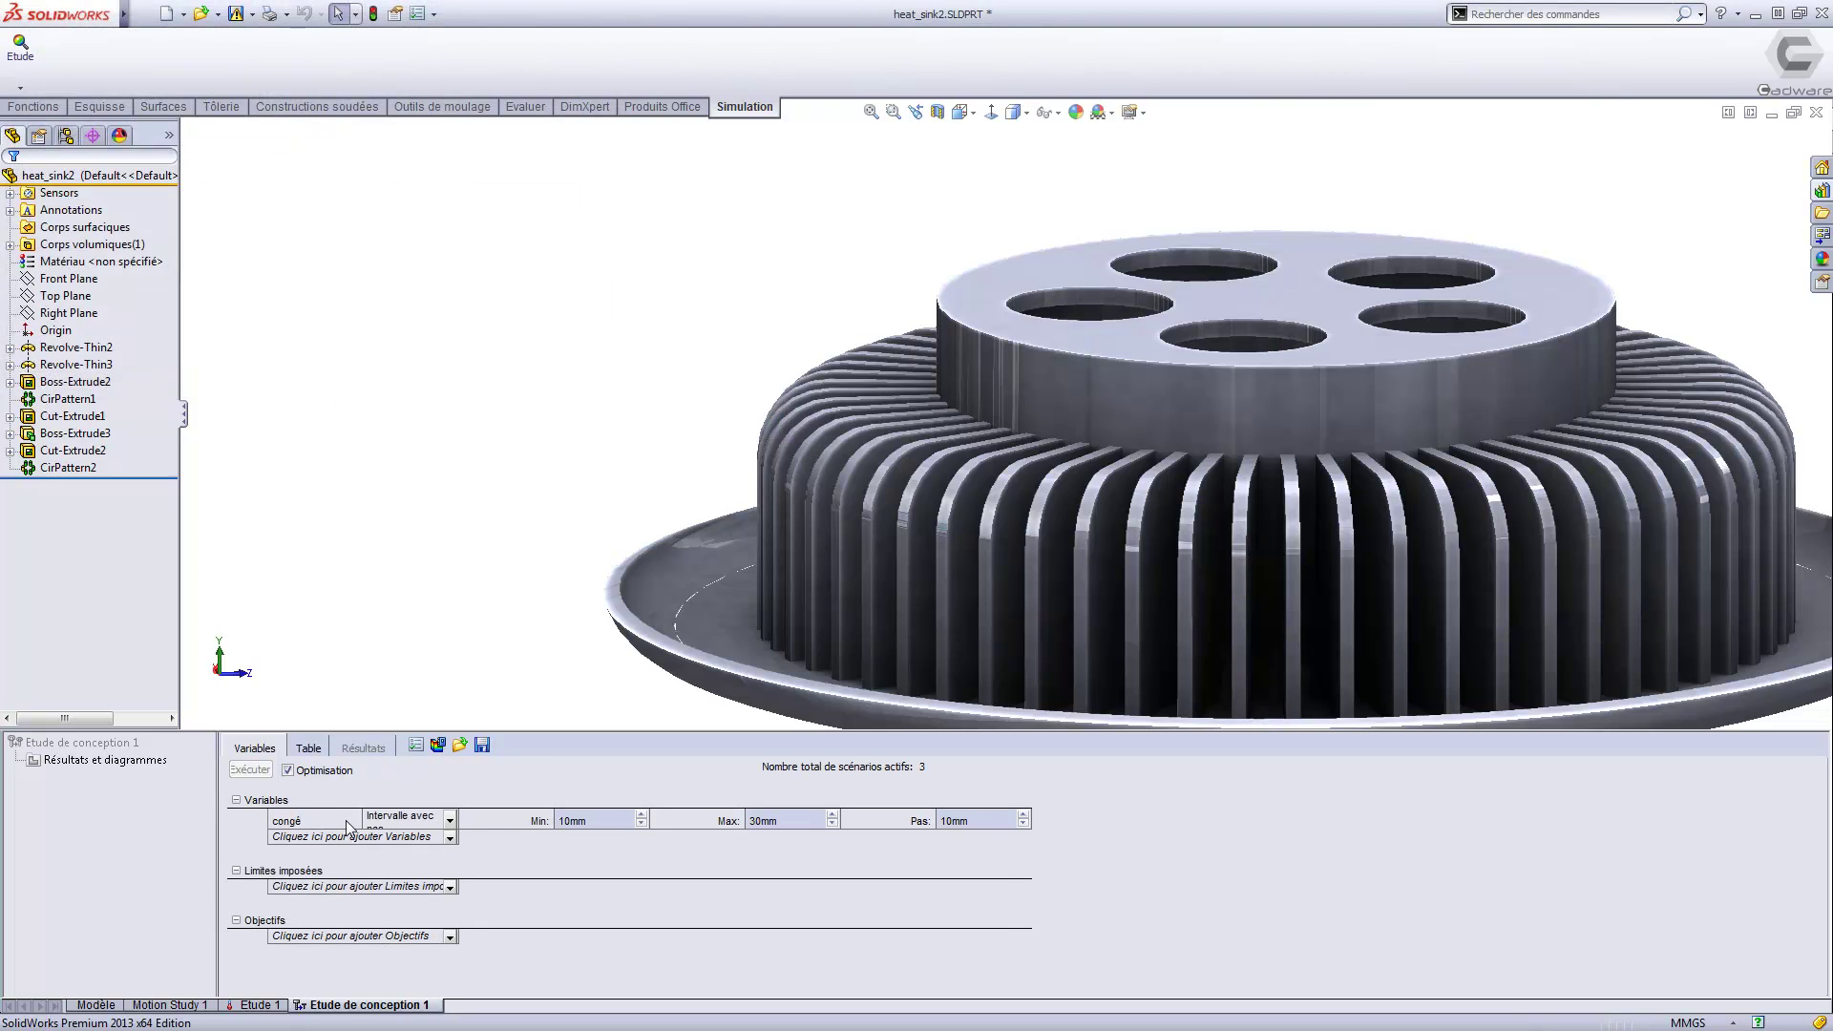
left_click(449, 823)
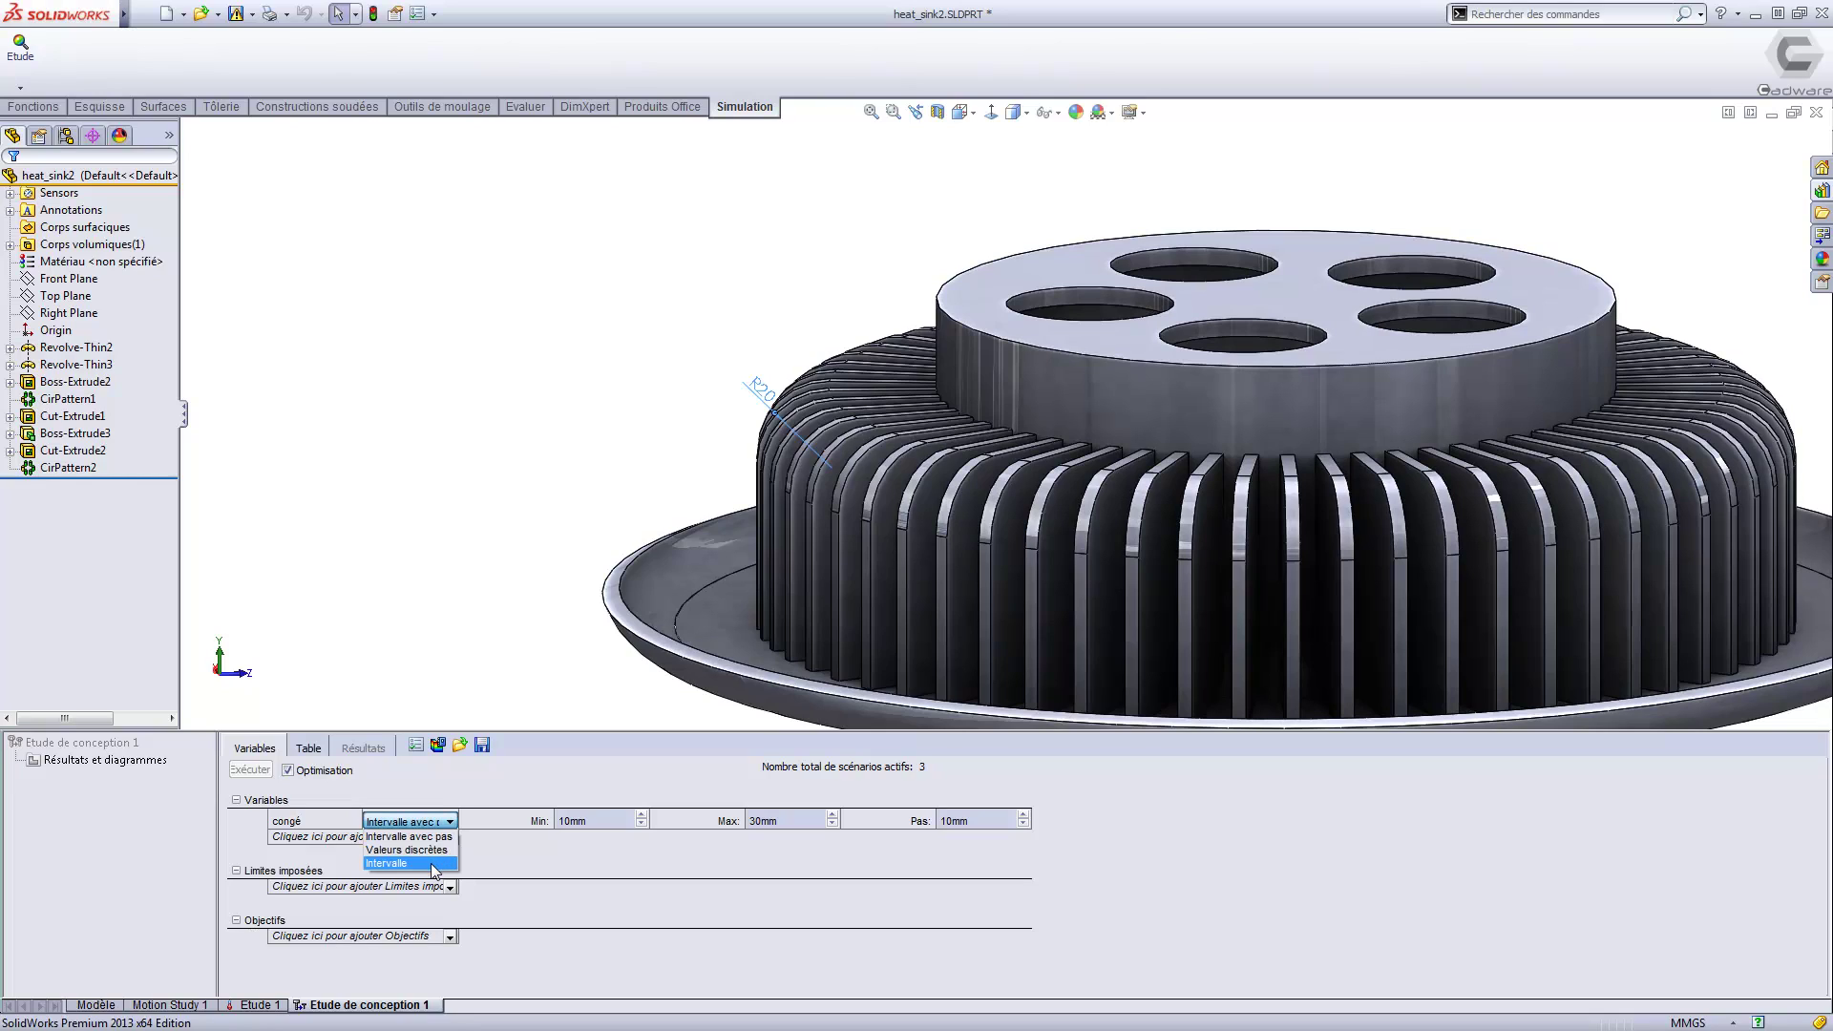
left_click(432, 865)
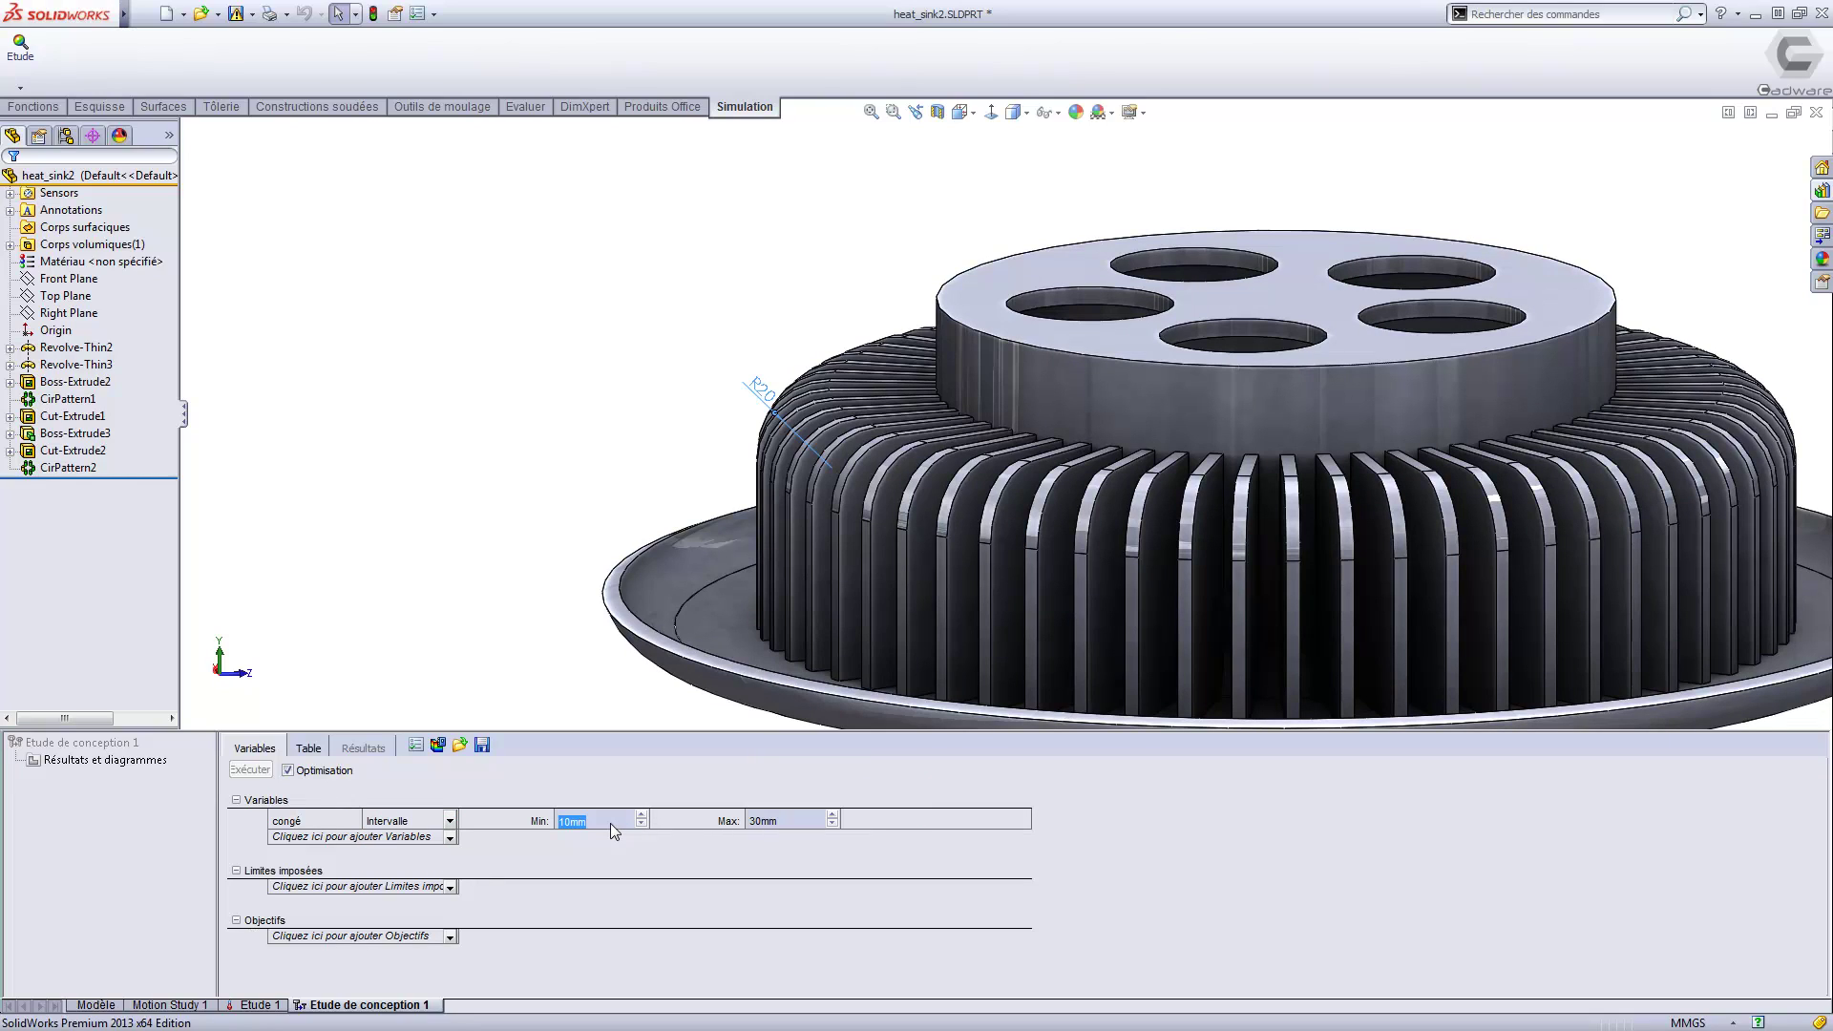
type("2")
key("Tab")
type("20")
Add profondeur as a design variable with a continuous range (Intervalle) from 26 to 50 mm.
left_click(451, 845)
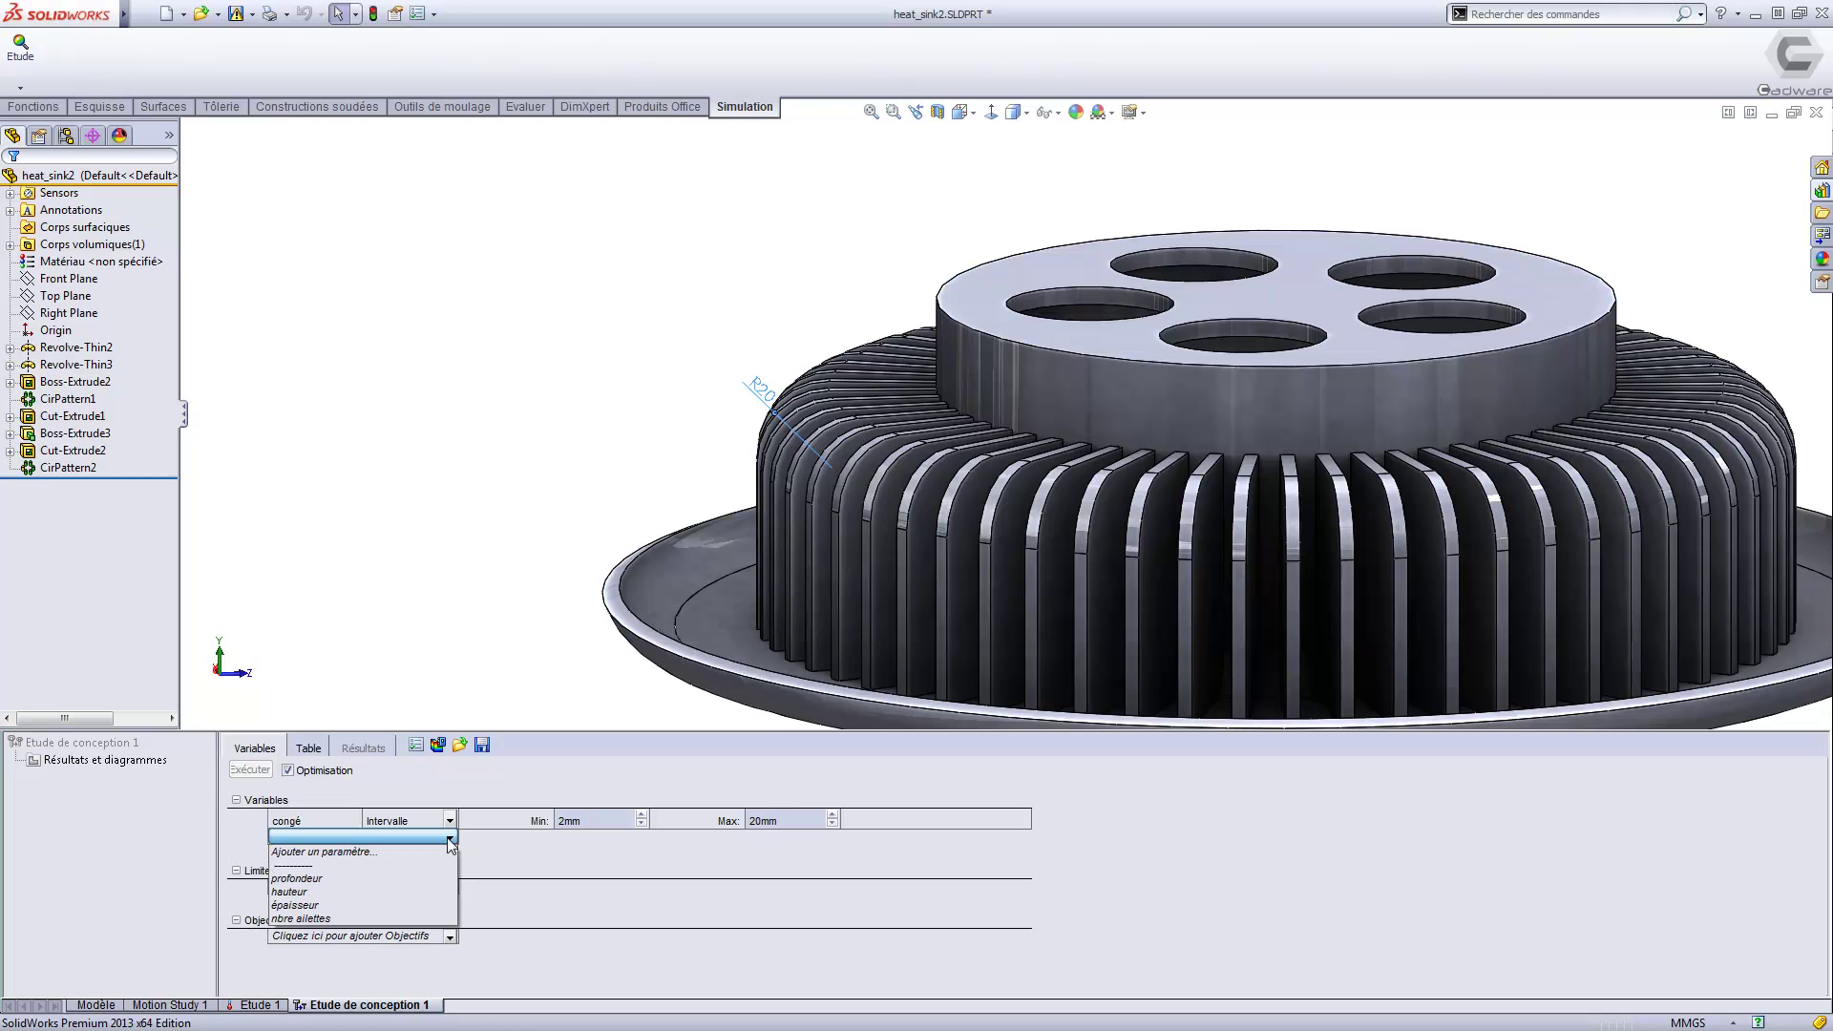
left_click(379, 883)
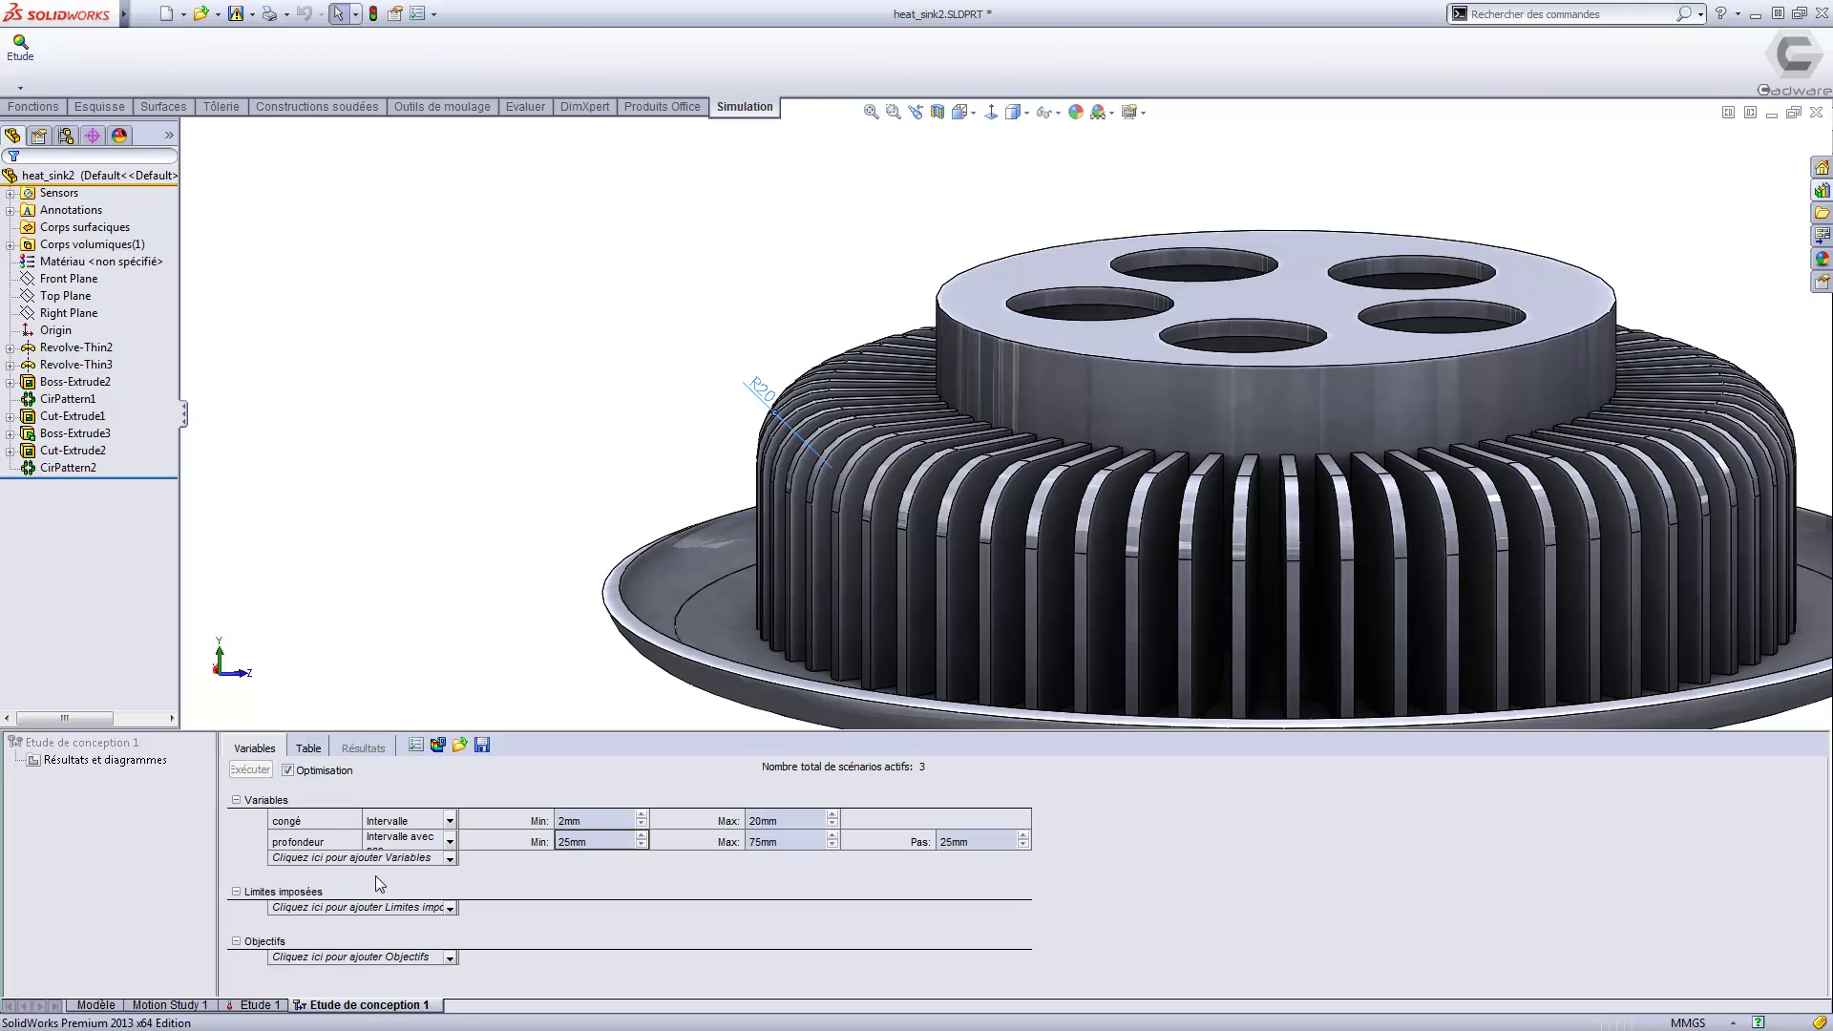
left_click(449, 842)
left_click(434, 885)
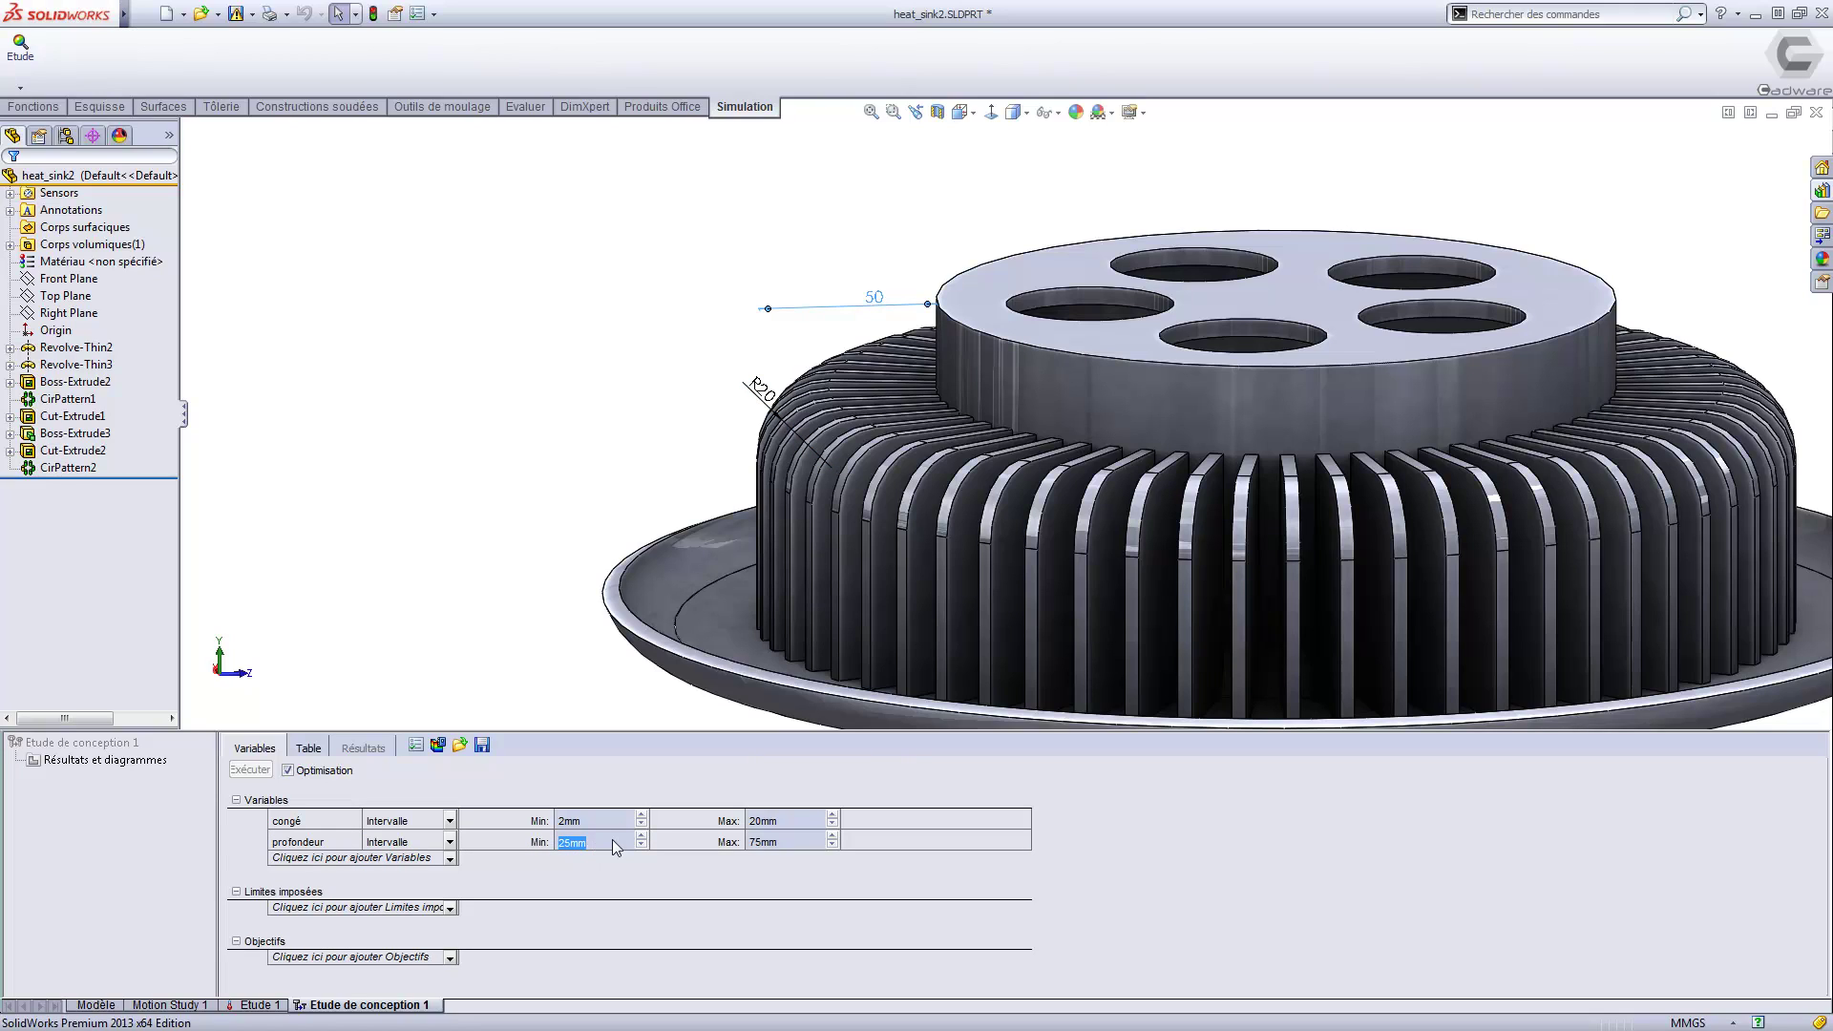
type("26")
key("Tab")
type("50")
Add hauteur as a design variable with a continuous range (Intervalle) from 10 to 40 mm.
left_click(449, 859)
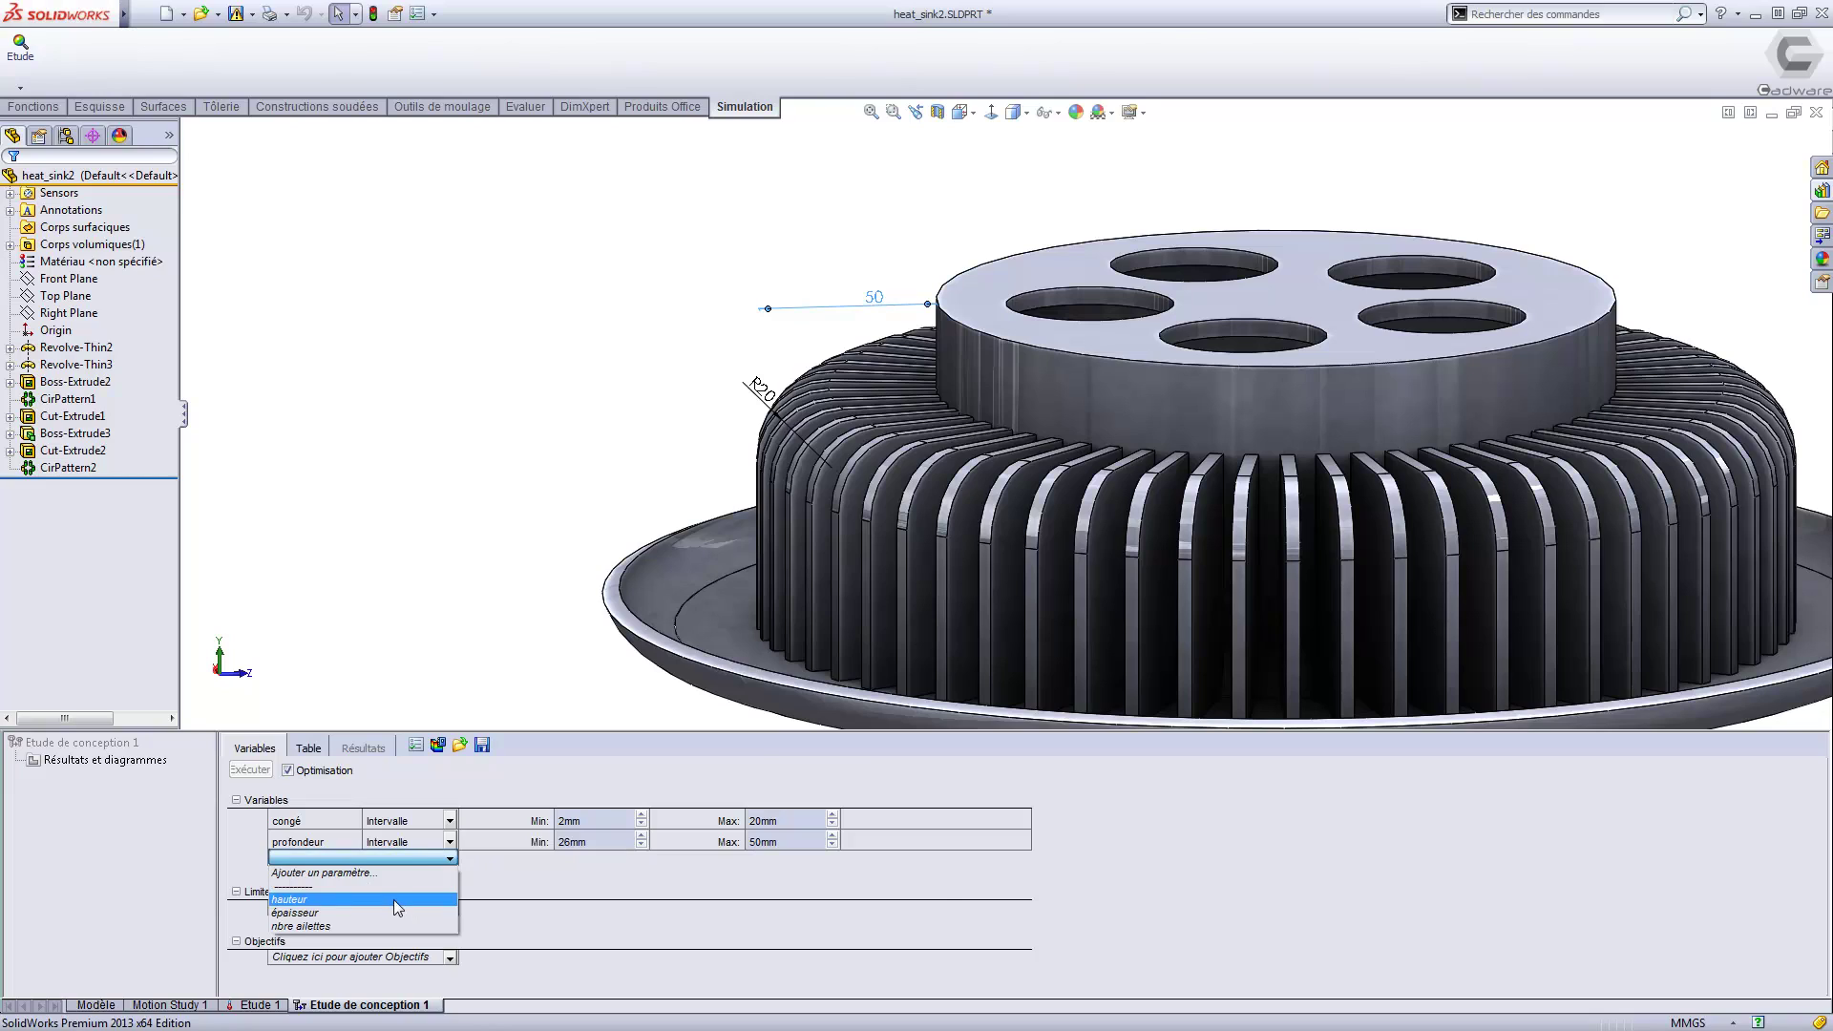
left_click(396, 901)
left_click(450, 863)
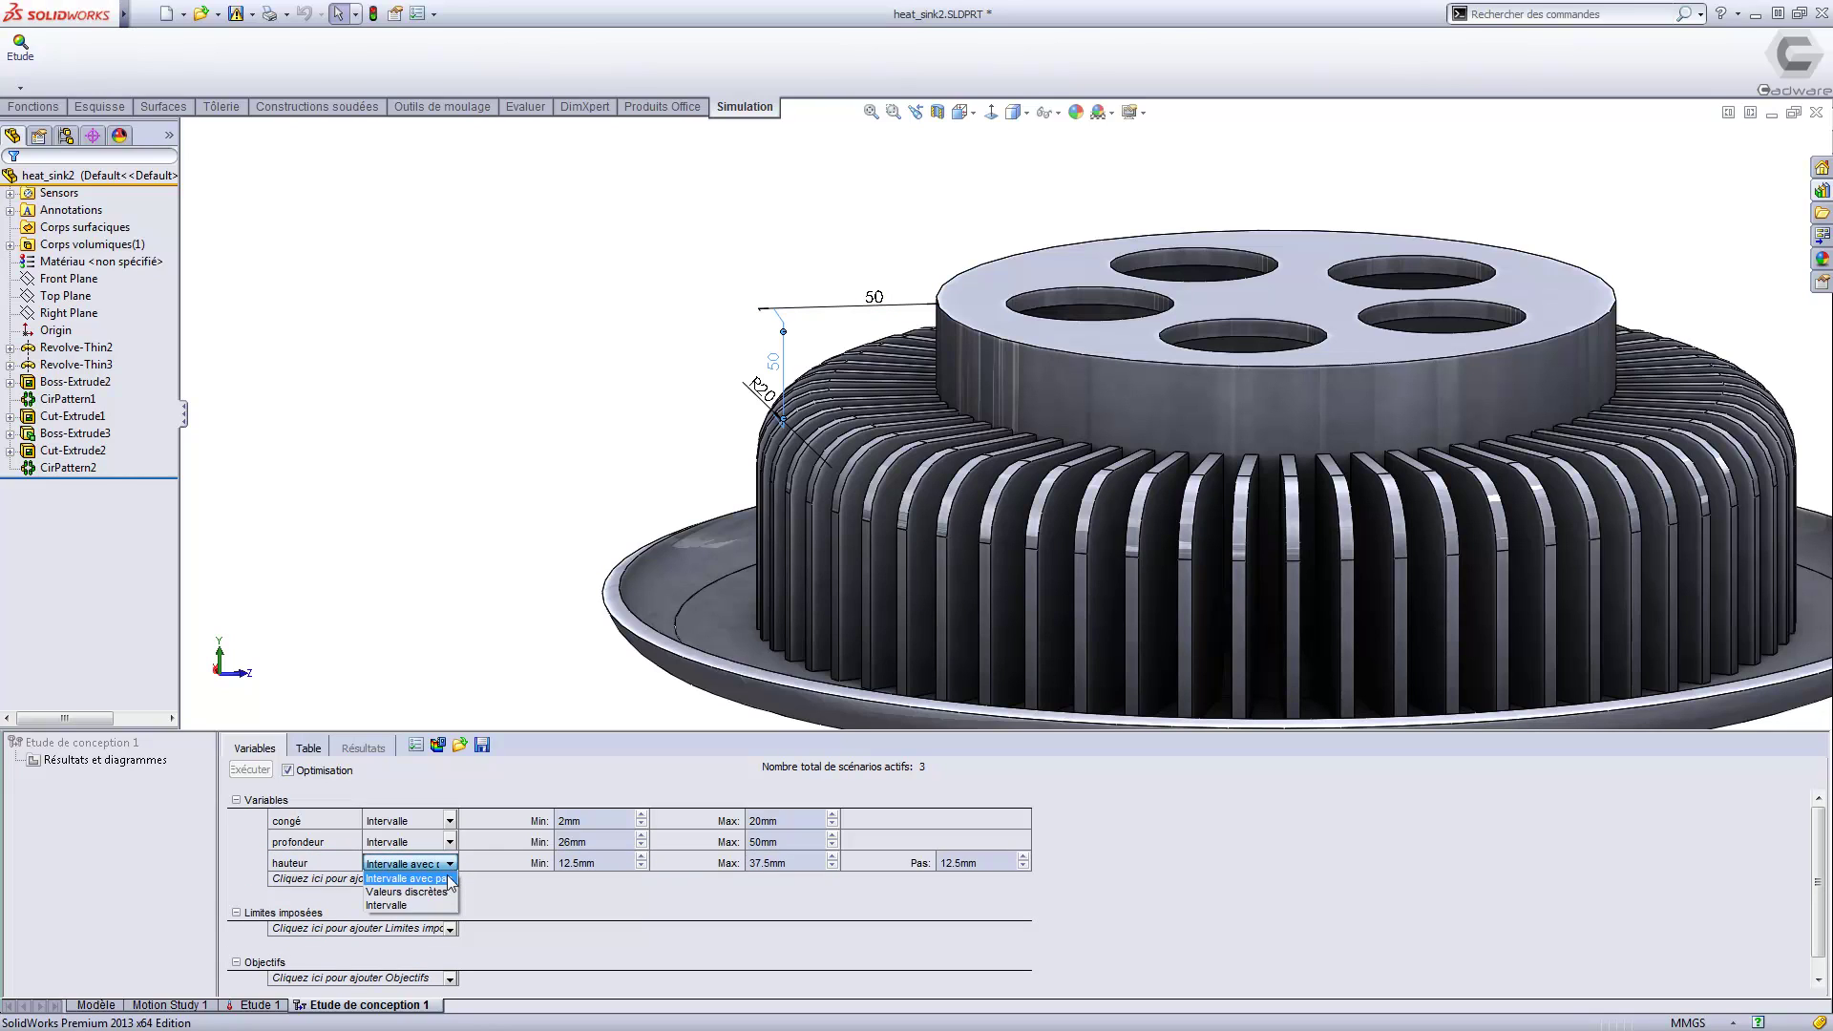
left_click(432, 905)
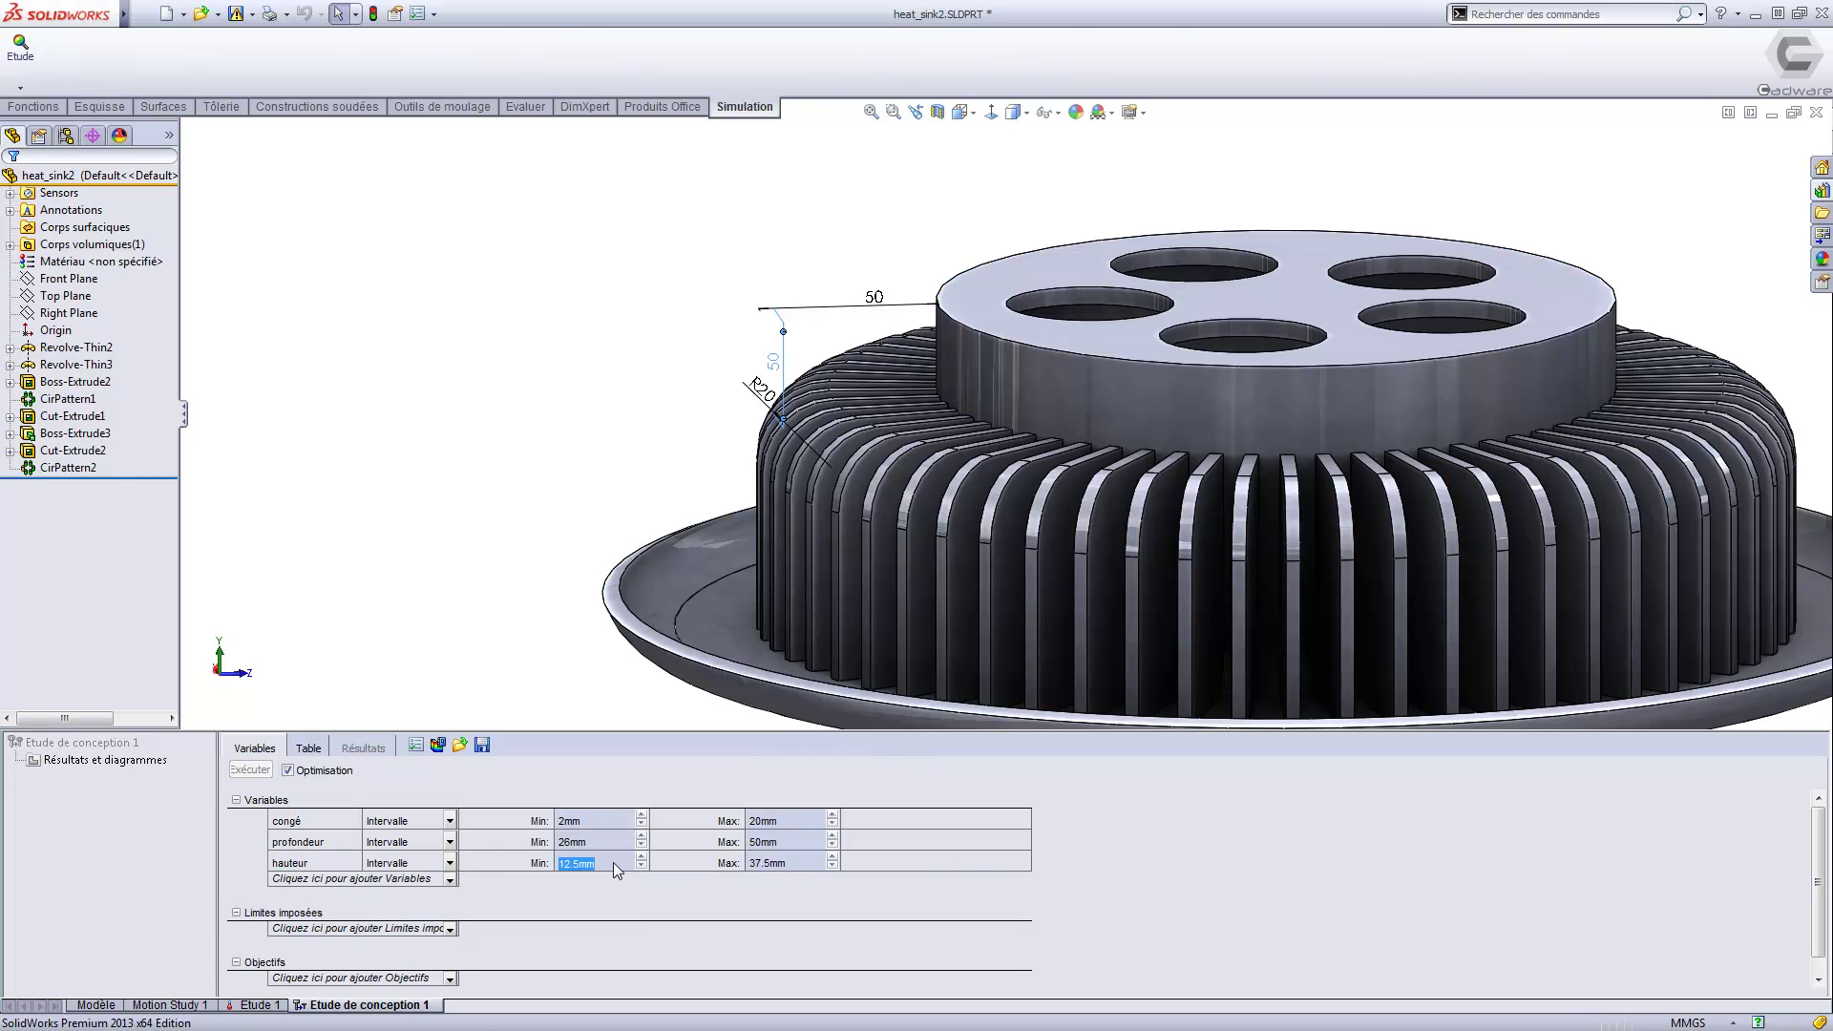
type("10")
key("Tab")
type("4")
Add épaisseur as a design variable with a continuous range (Intervalle), keeping the limits of 2 and 6 mm.
left_click(450, 879)
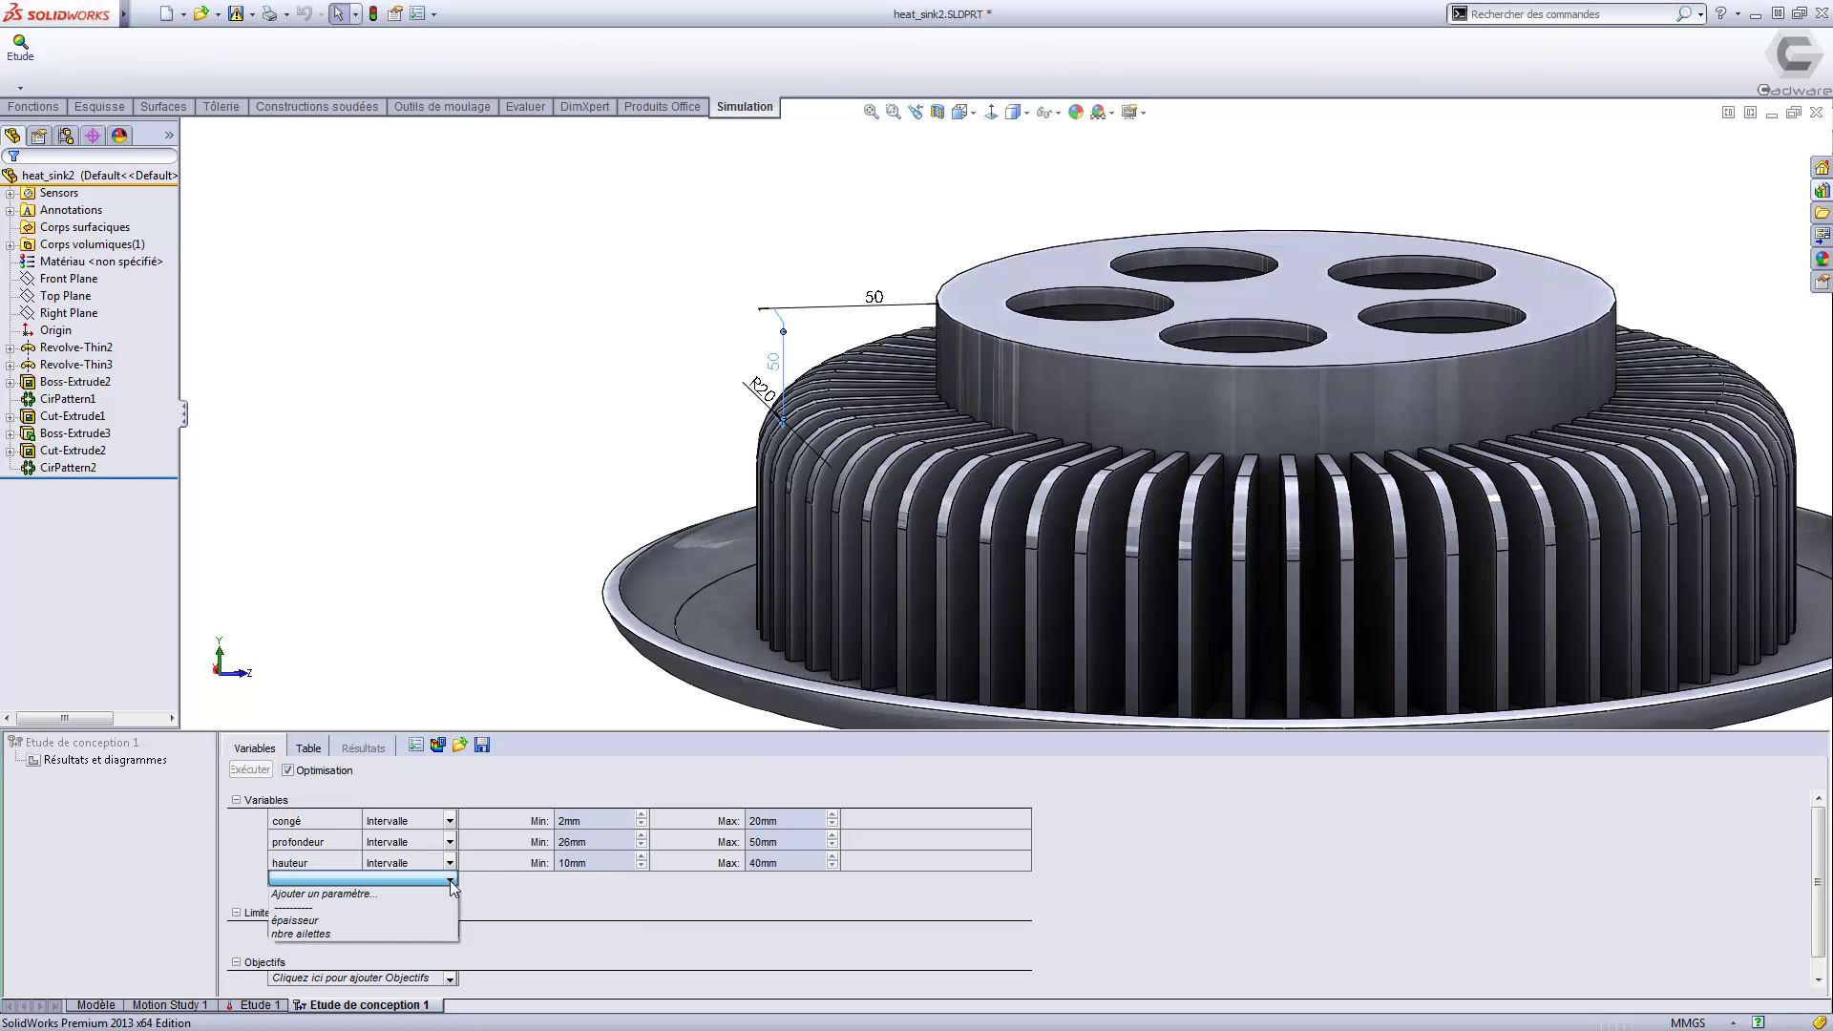
left_click(411, 921)
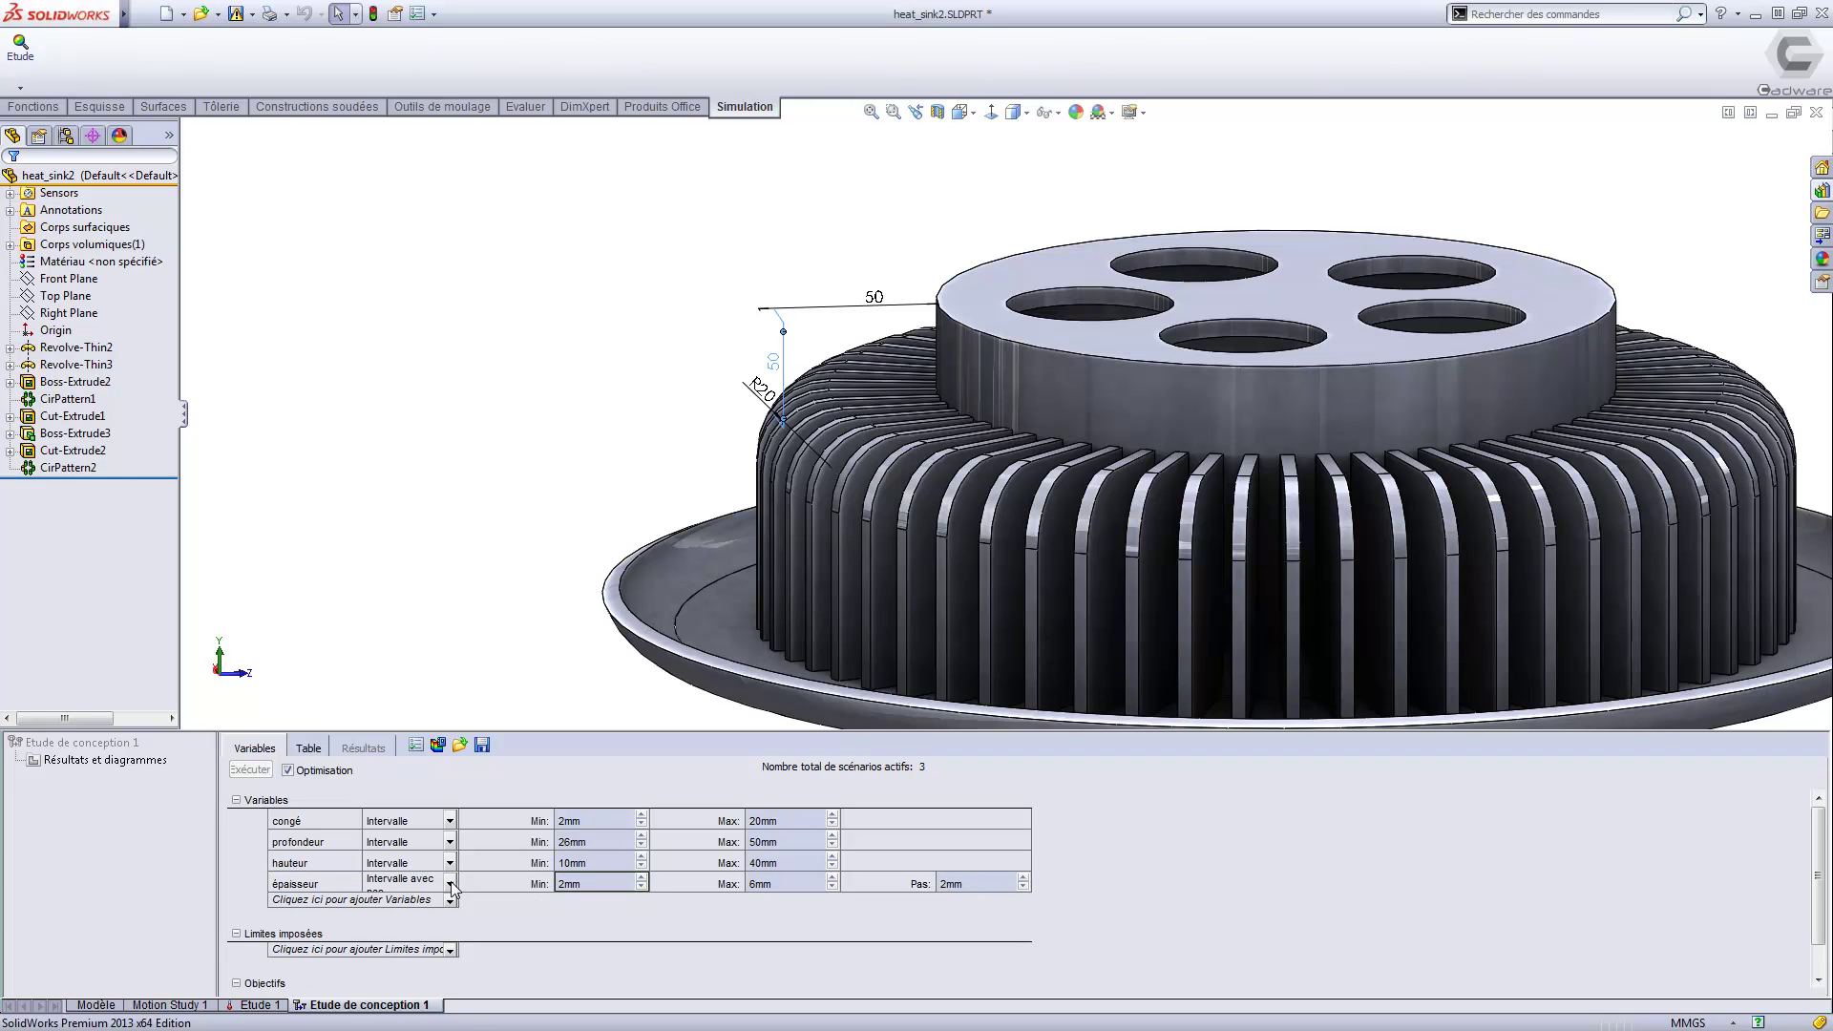
left_click(450, 883)
left_click(410, 903)
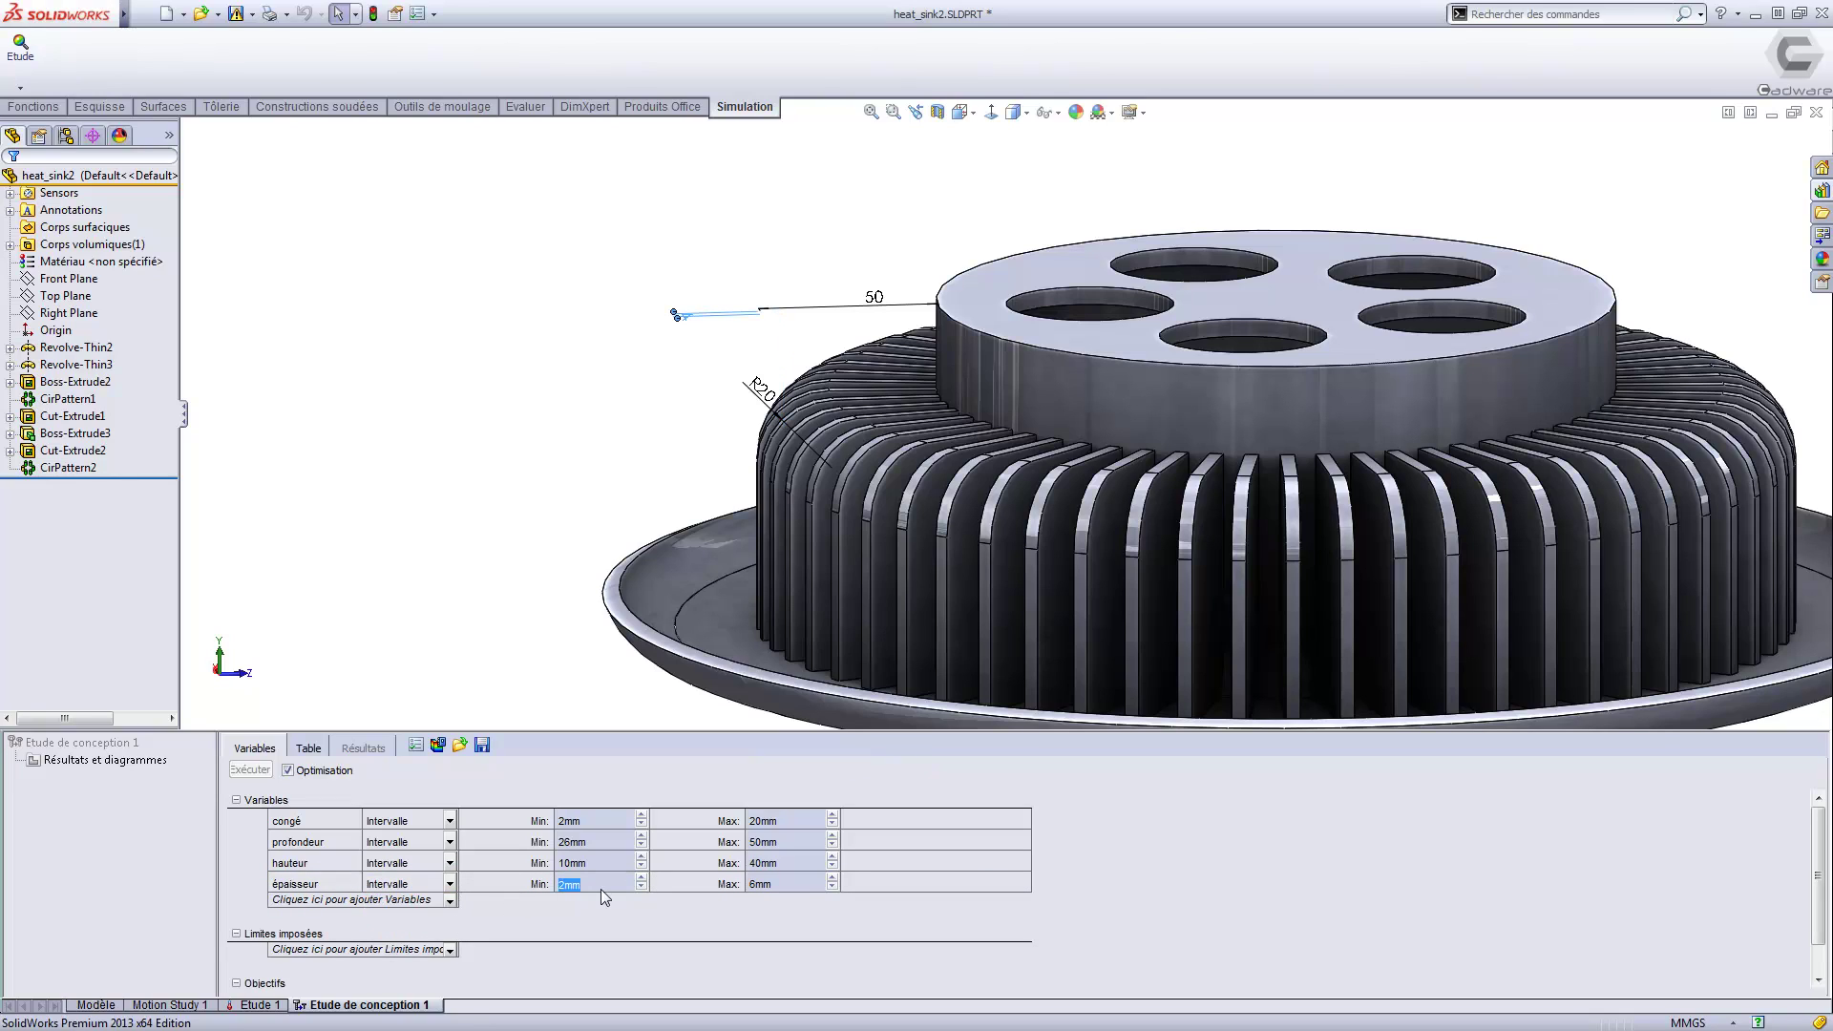
Add nbre ailettes as a design variable with a continuous range (Intervalle) from 20 to 60.
left_click(451, 900)
left_click(413, 939)
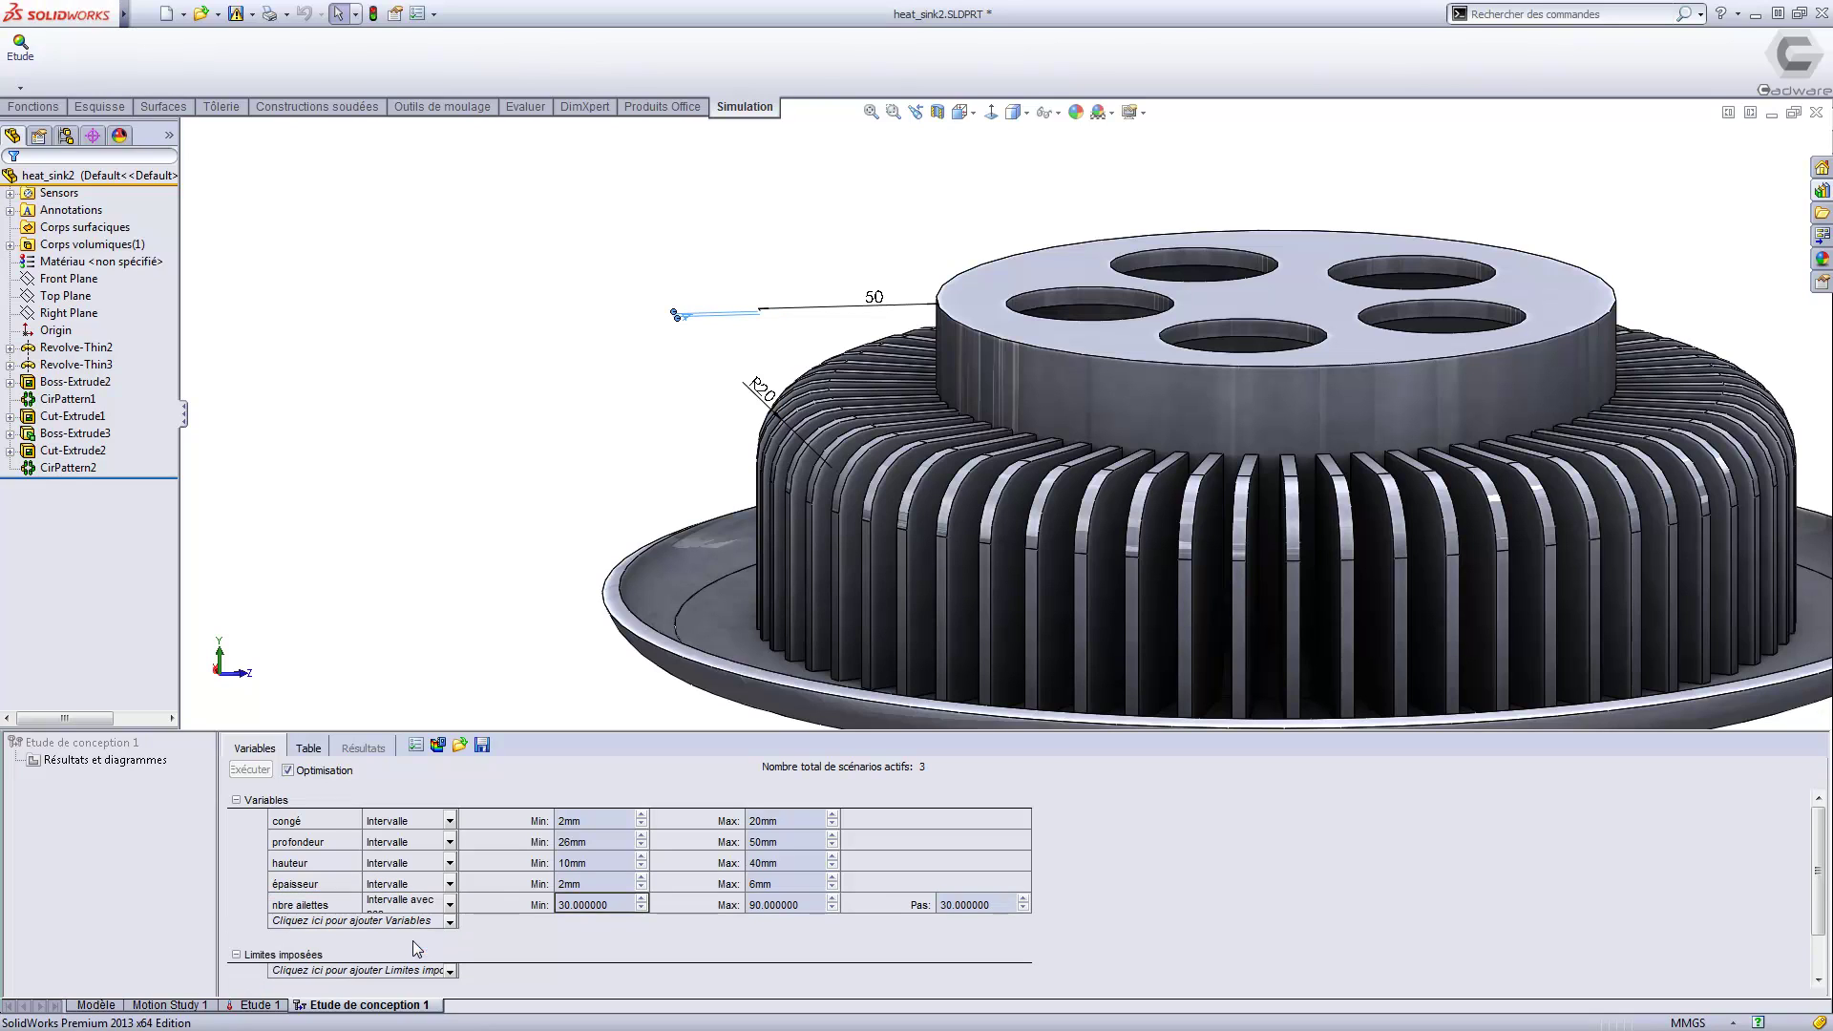
left_click(450, 904)
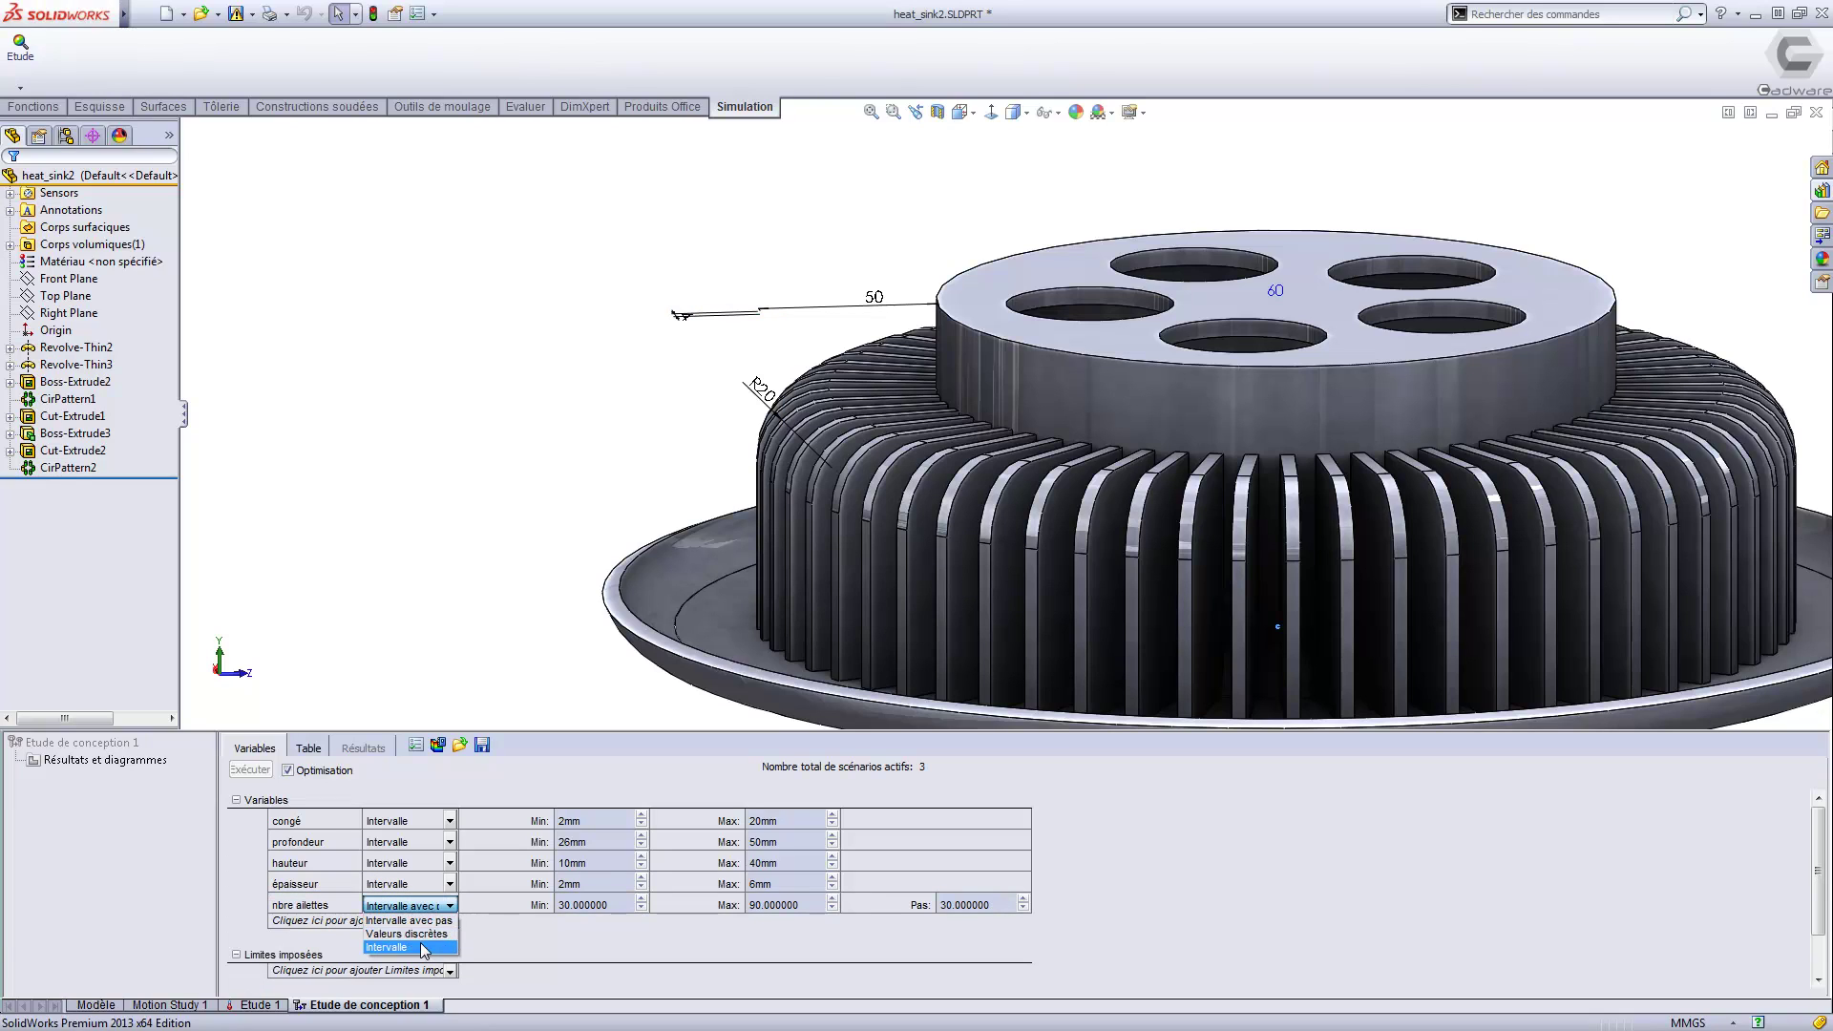
left_click(423, 947)
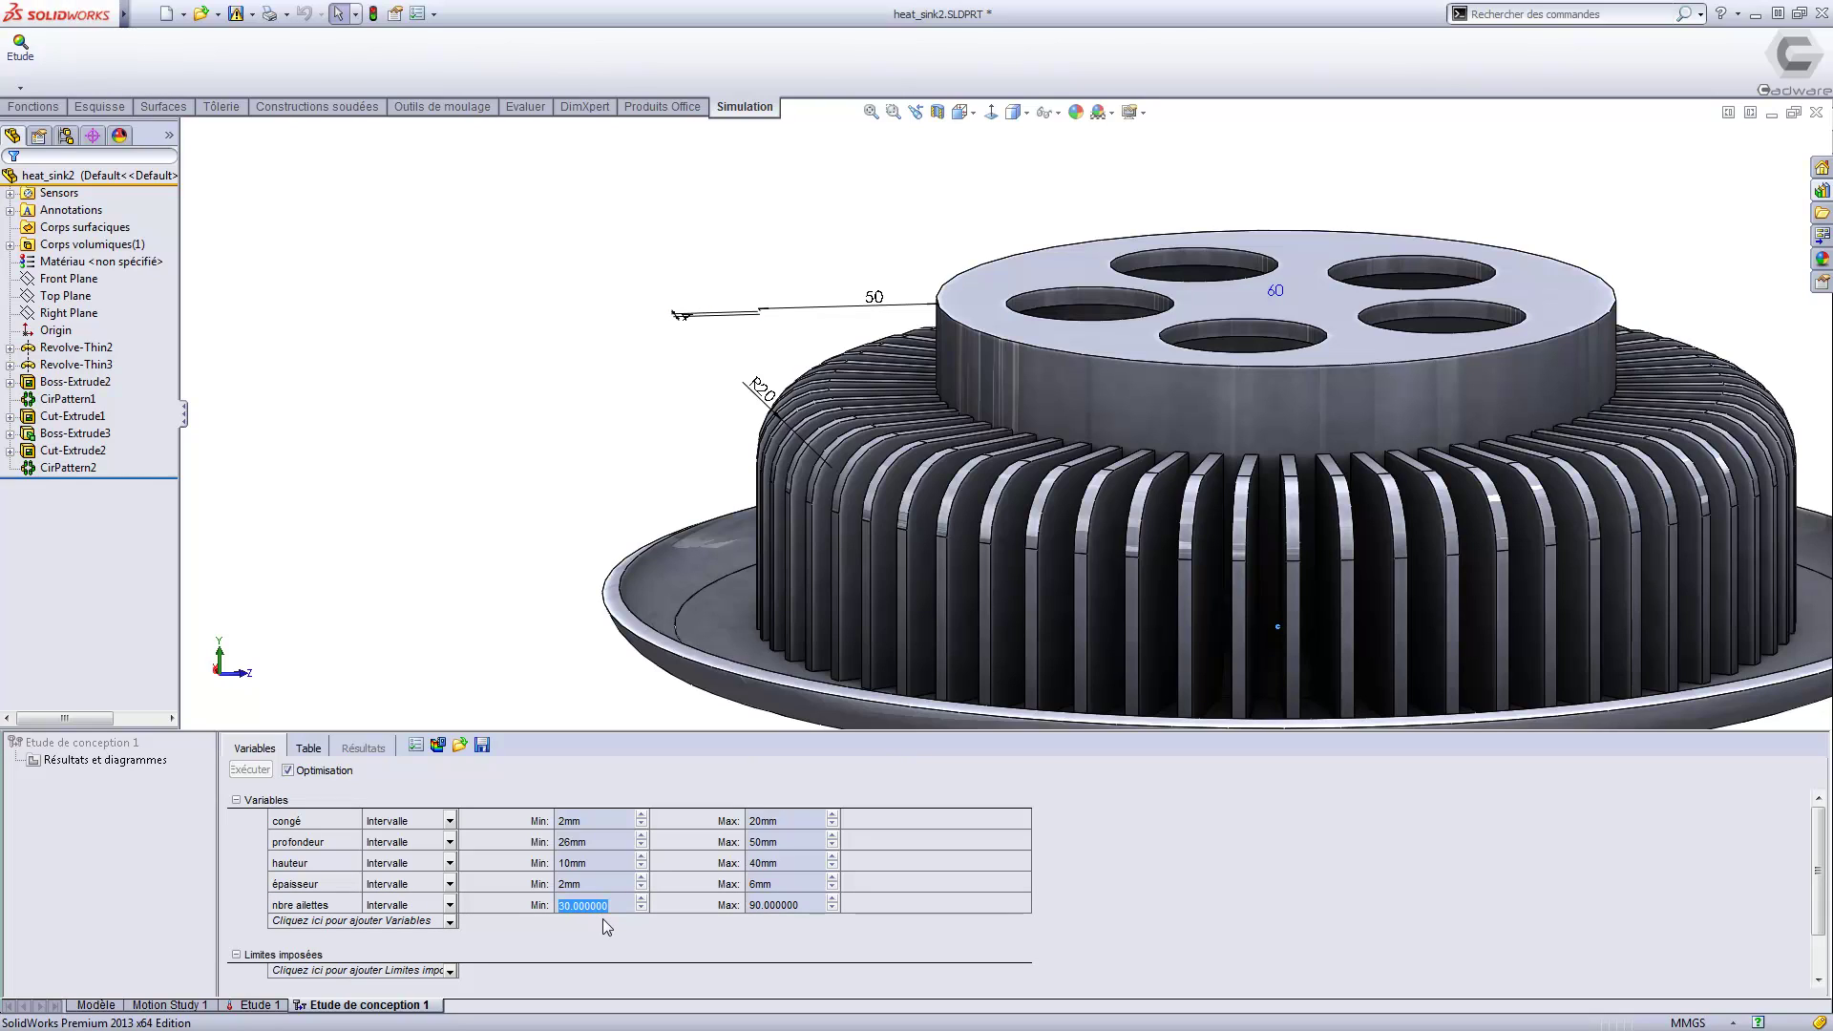
type("20")
key("Tab")
type("60")
left_click(601, 941)
Add a constraint based on a new simulation data sensor for the model's maximum temperature (Thermique, TEMP) in Celsius.
left_click(450, 971)
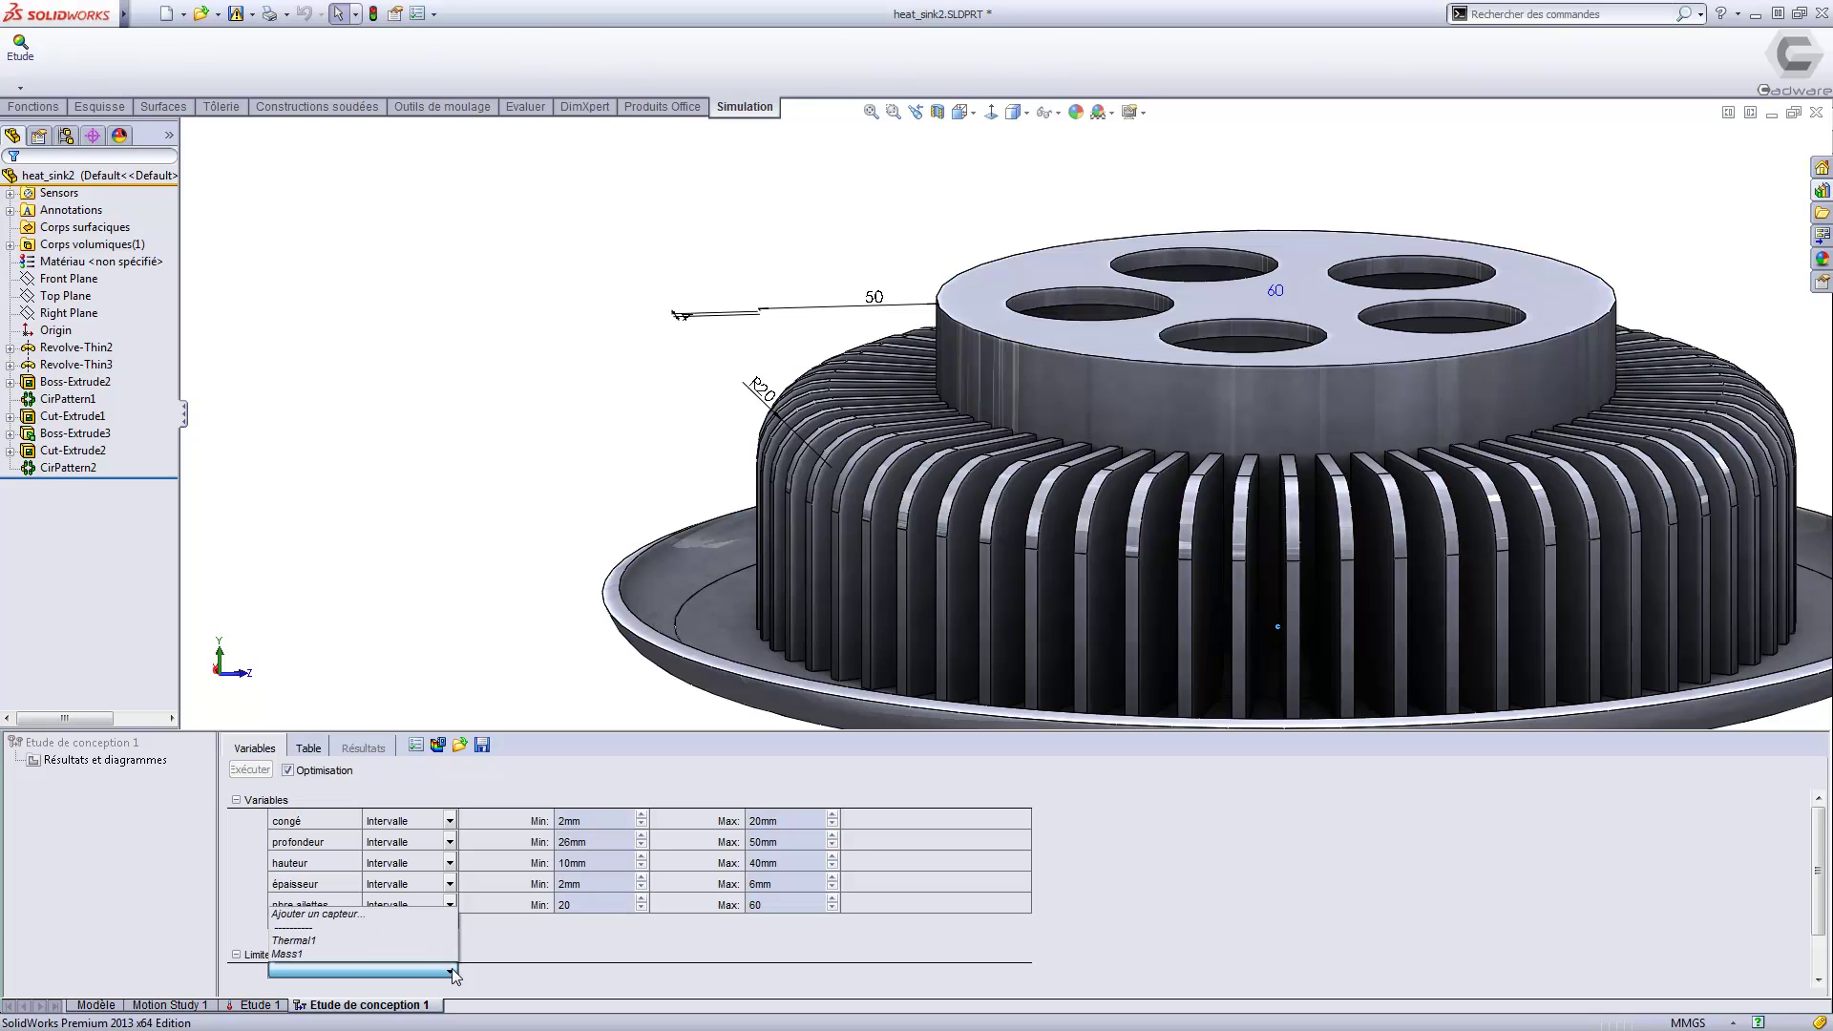
left_click(391, 914)
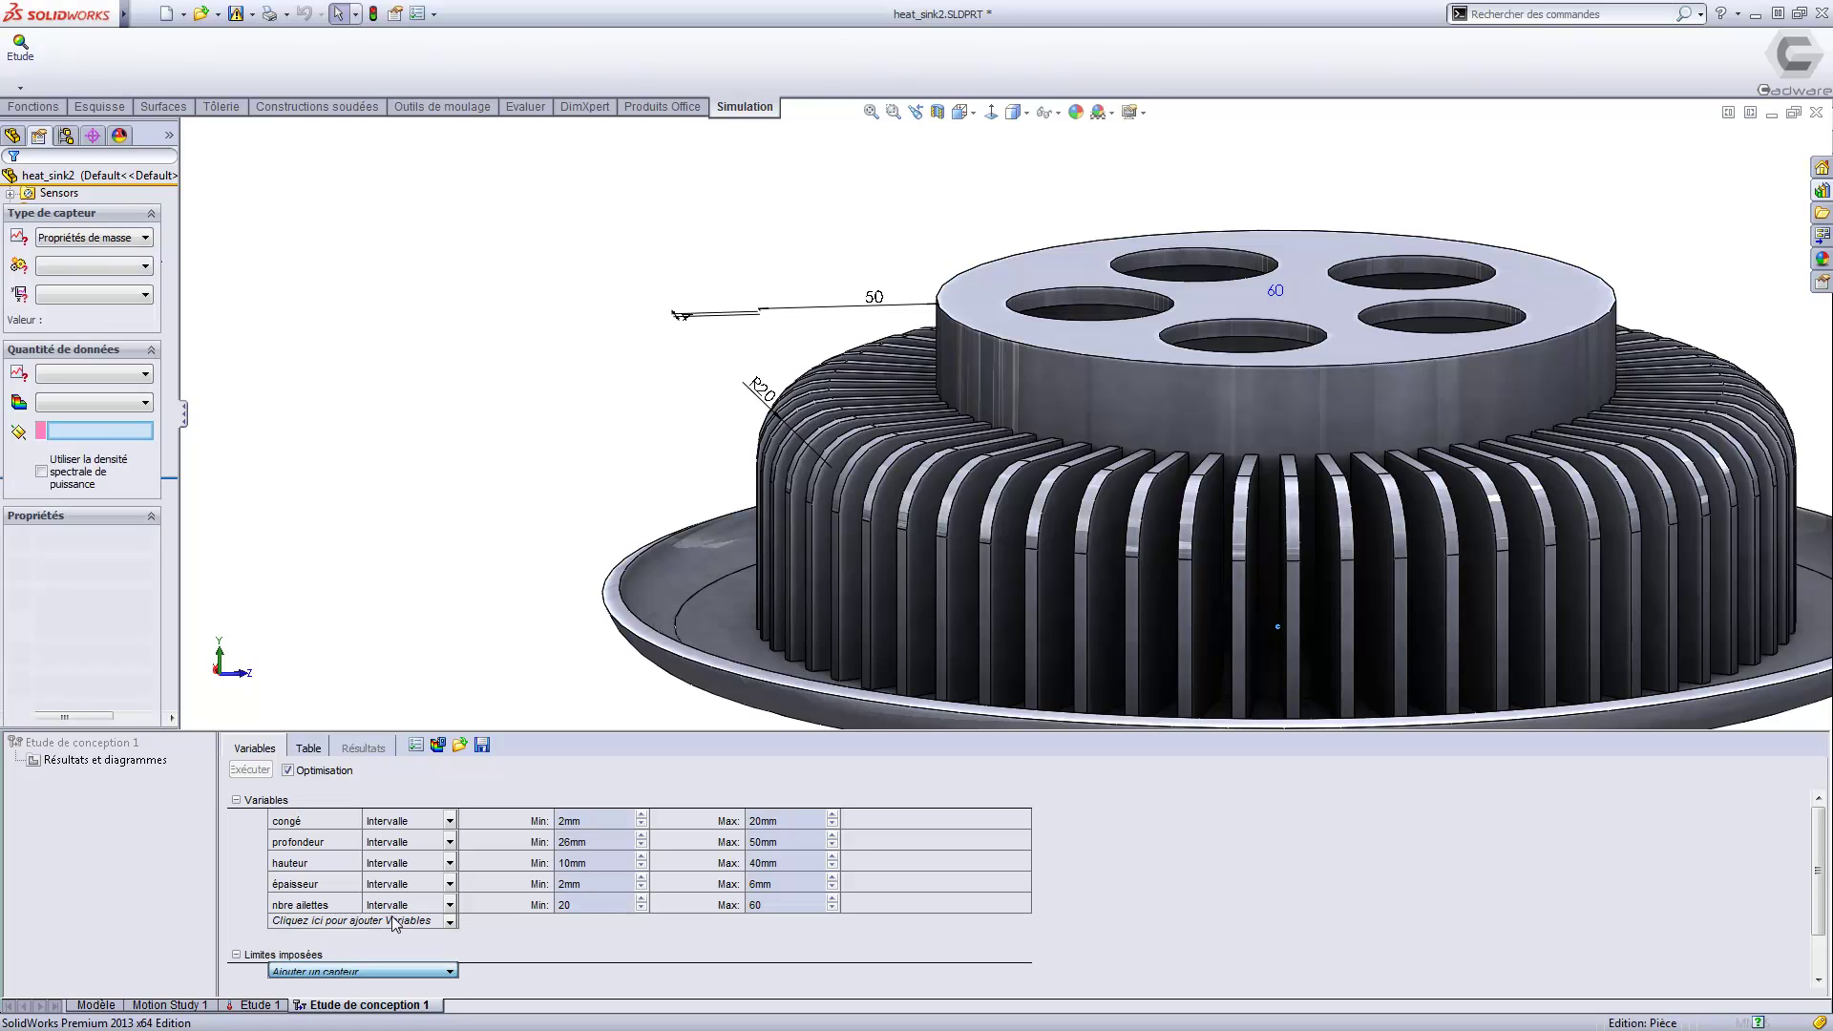
left_click(141, 238)
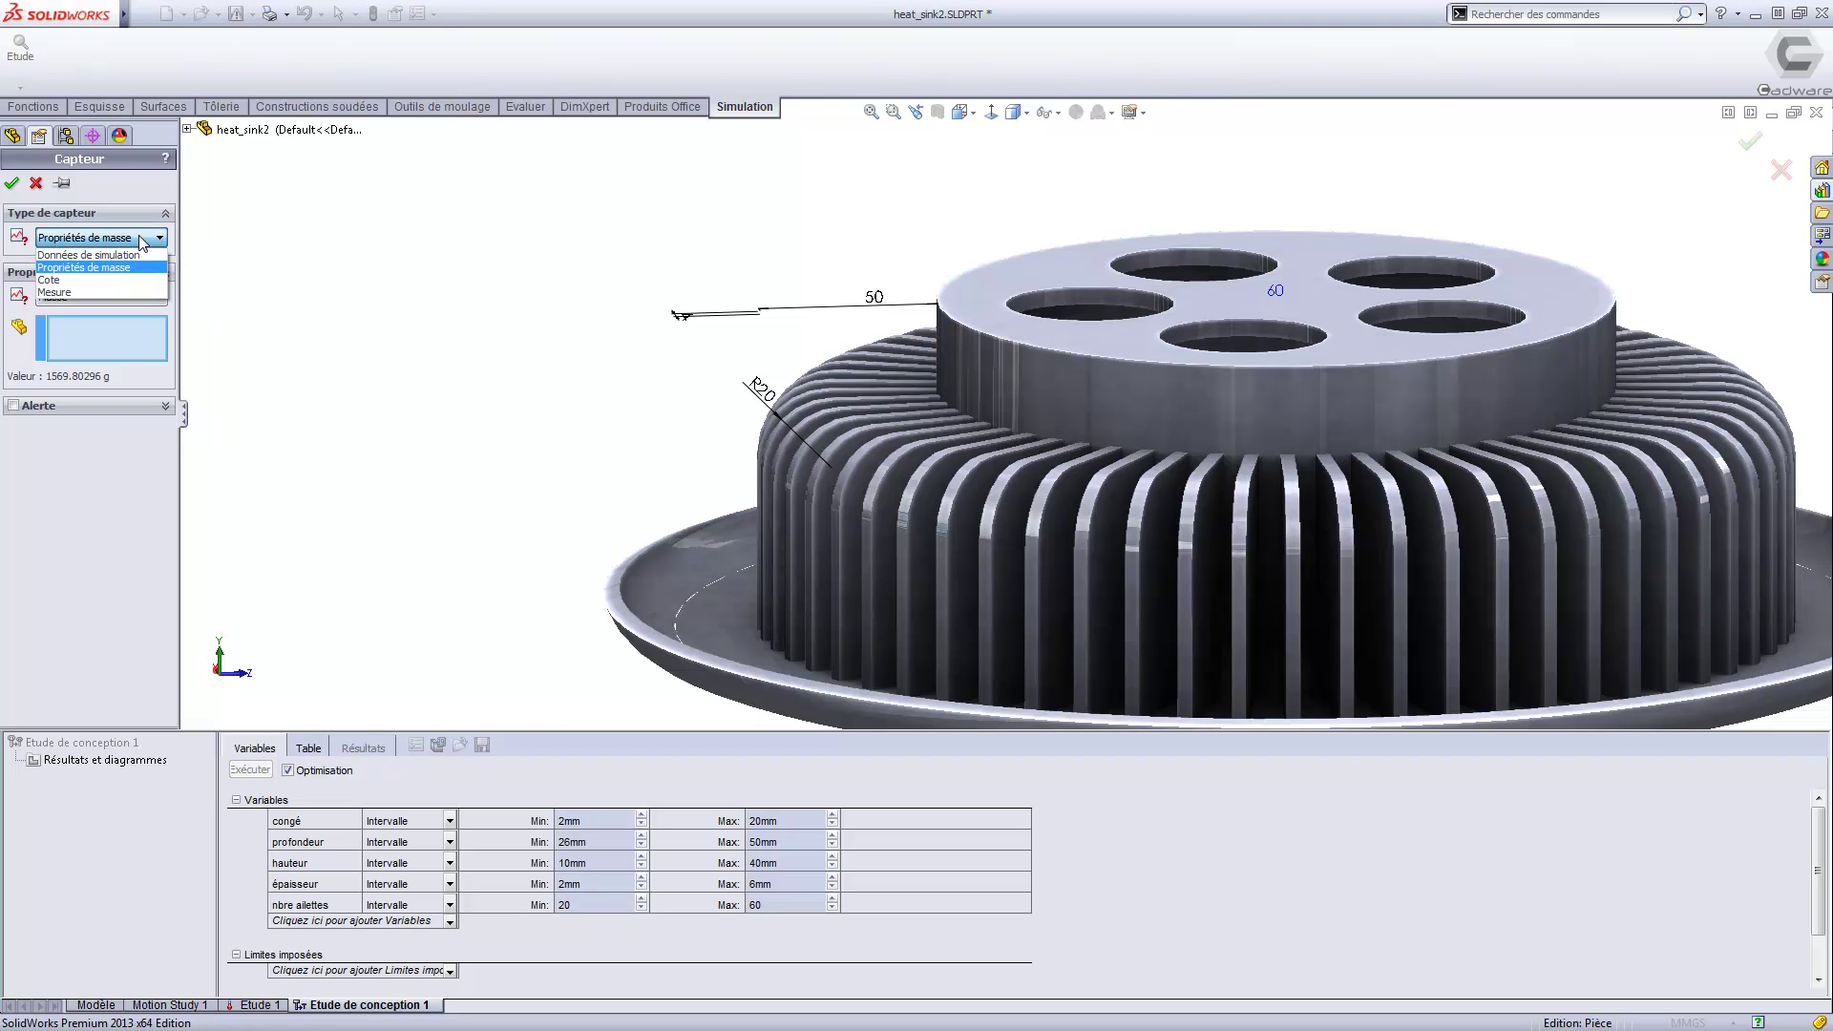
left_click(124, 254)
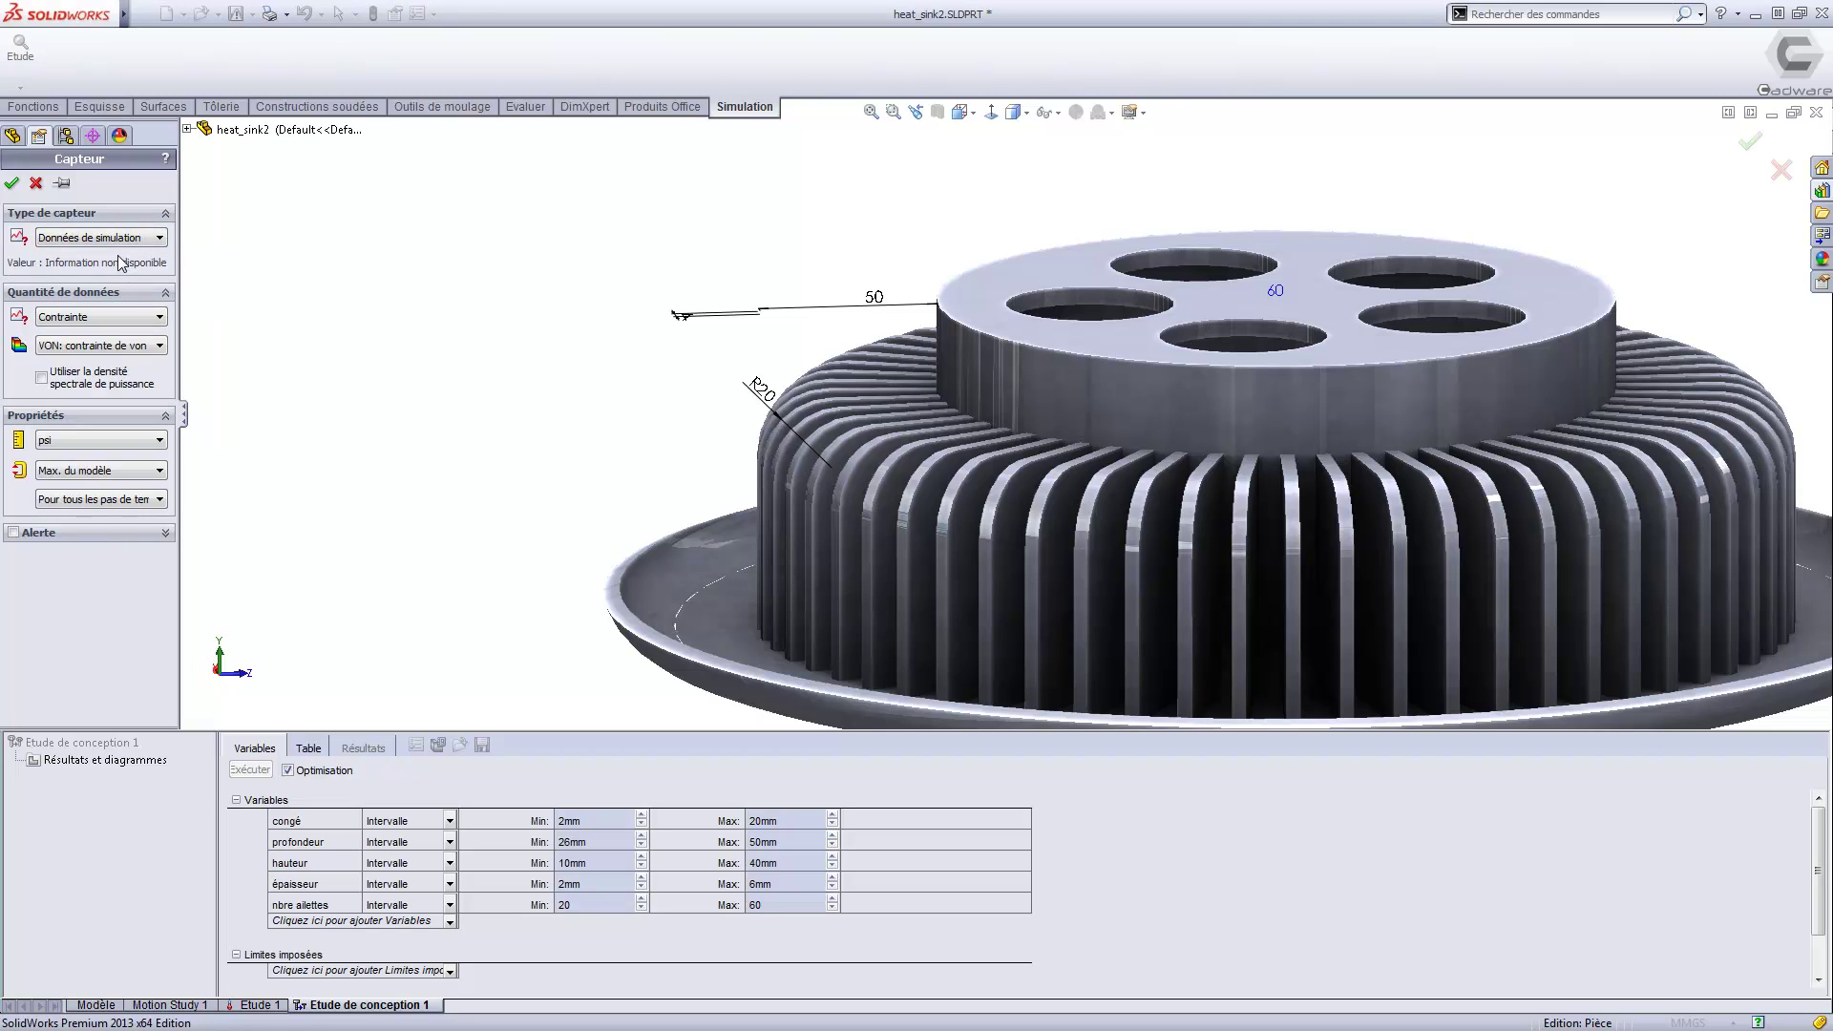
left_click(115, 318)
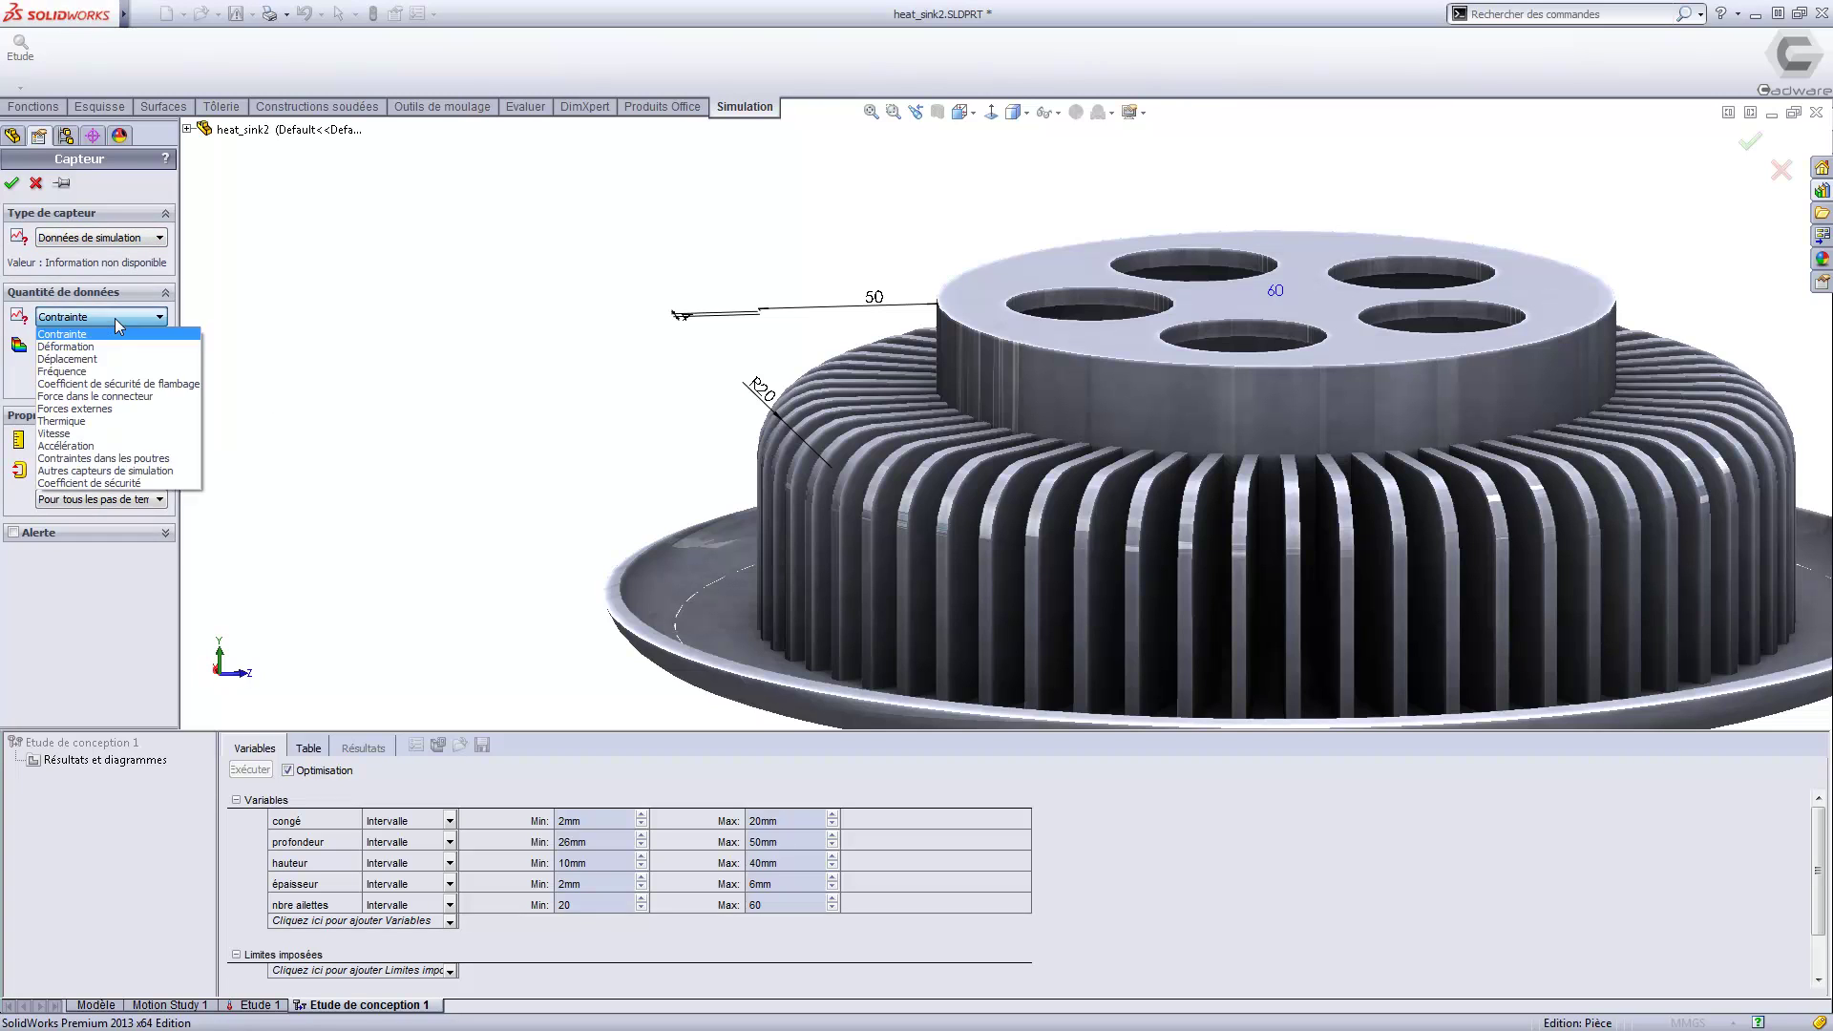
left_click(104, 421)
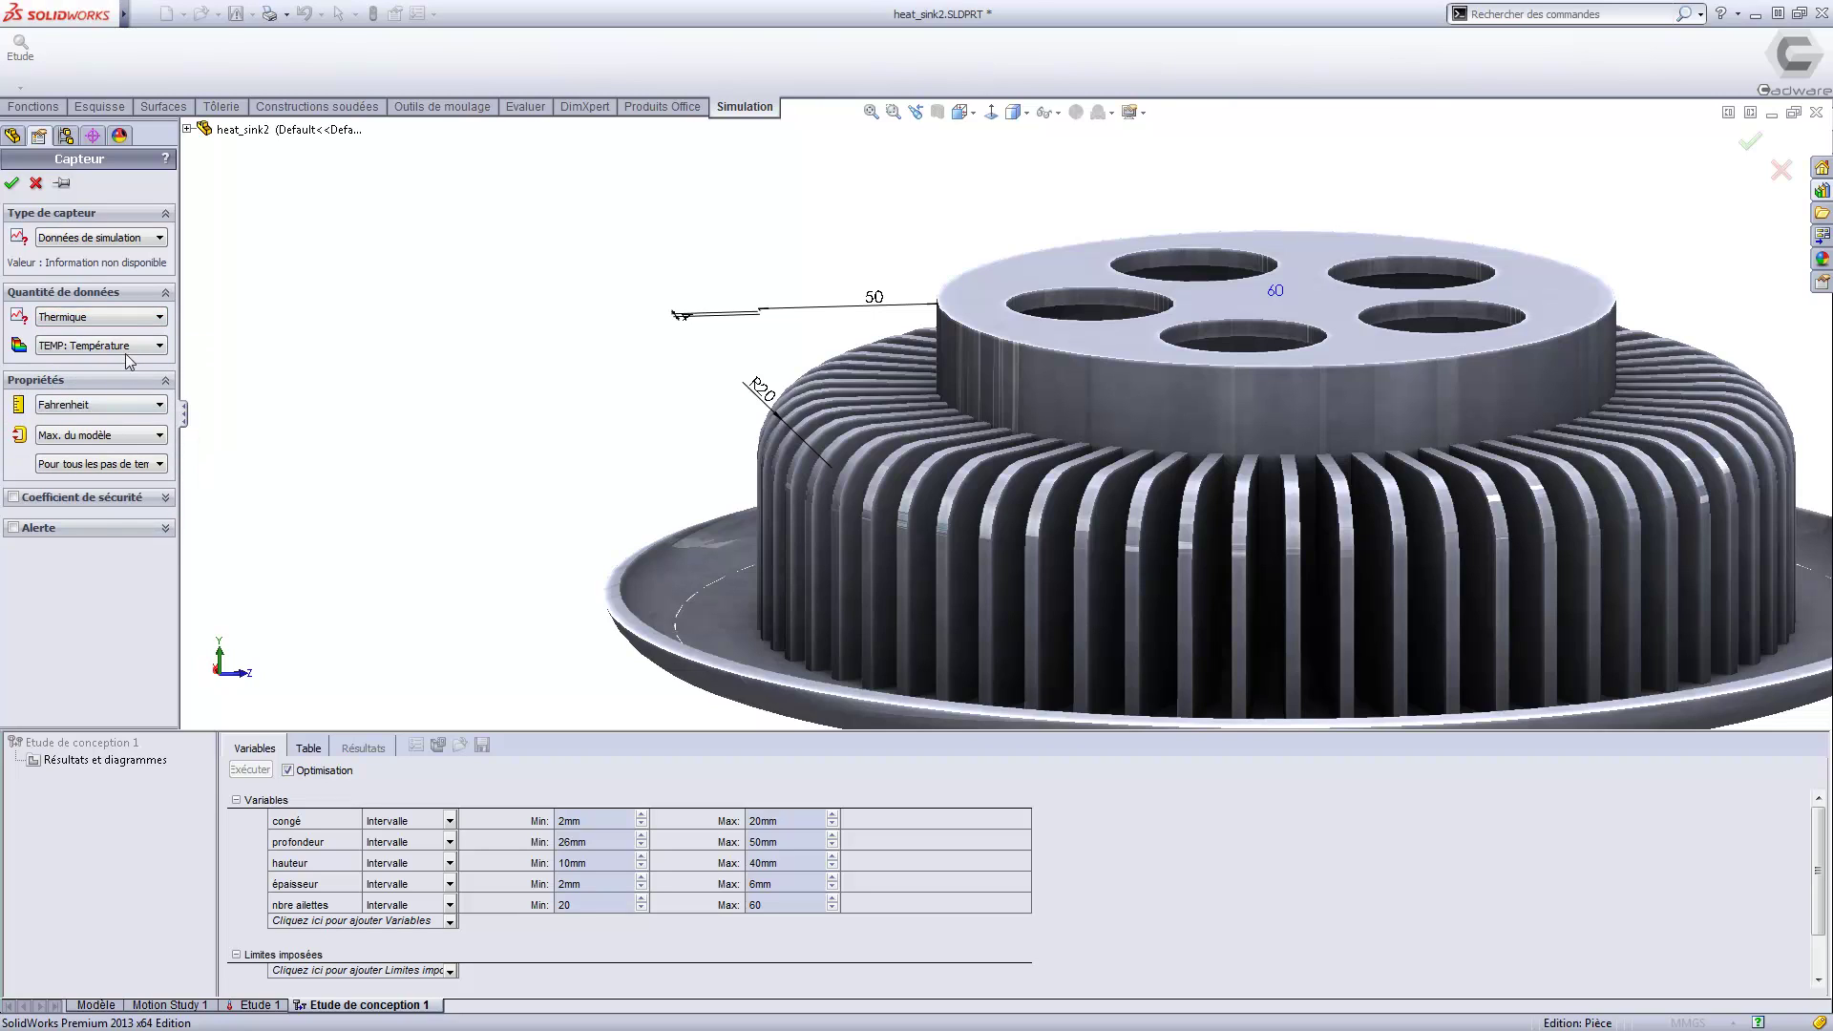
left_click(138, 403)
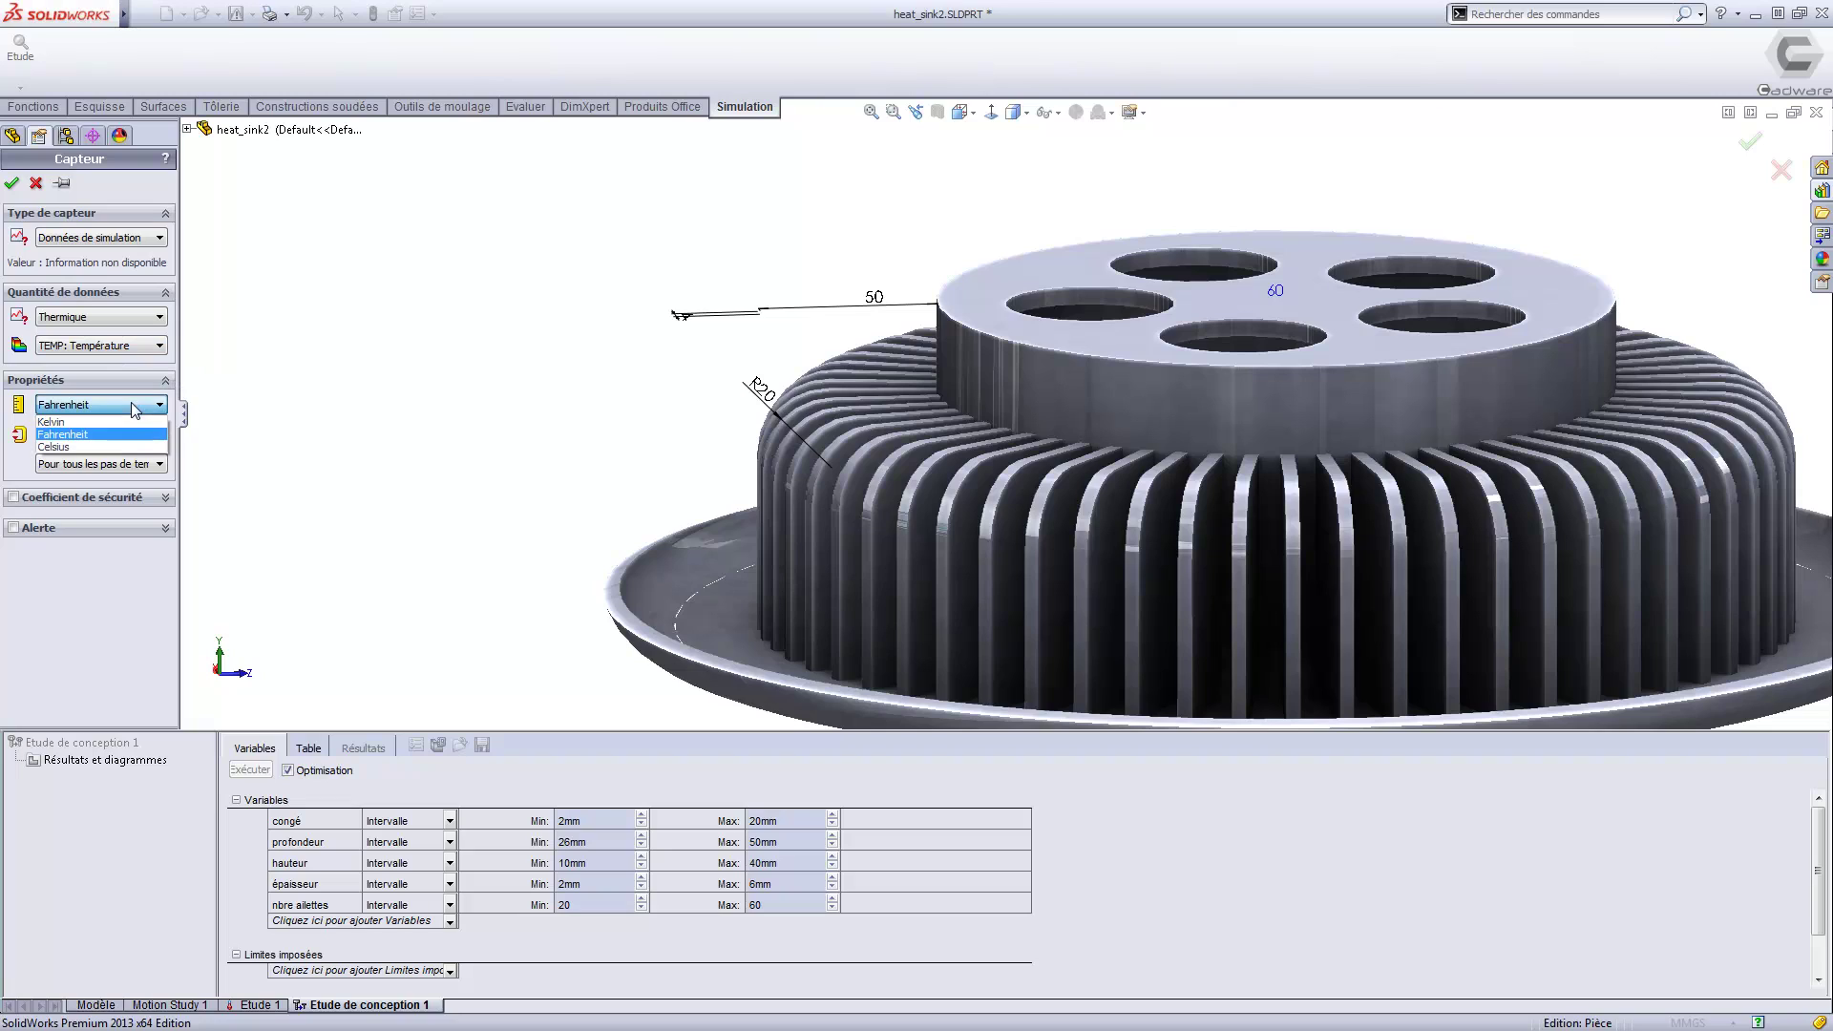
left_click(124, 452)
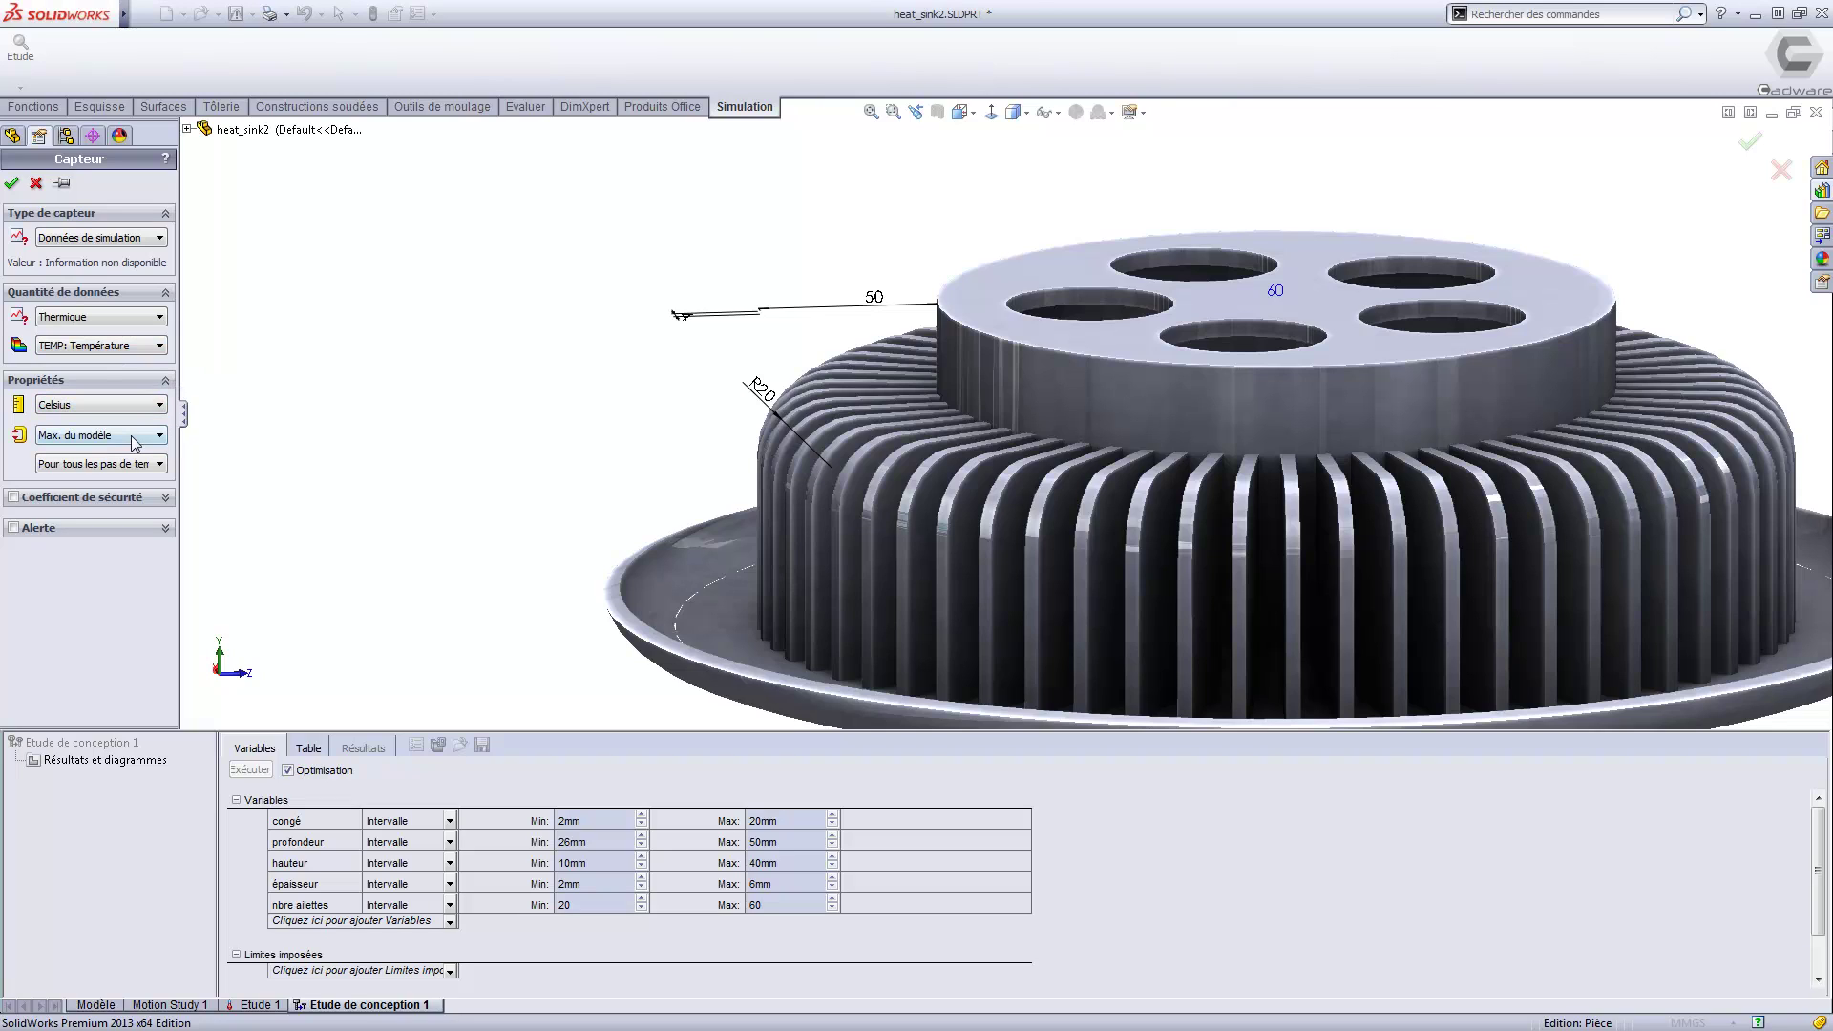
left_click(12, 182)
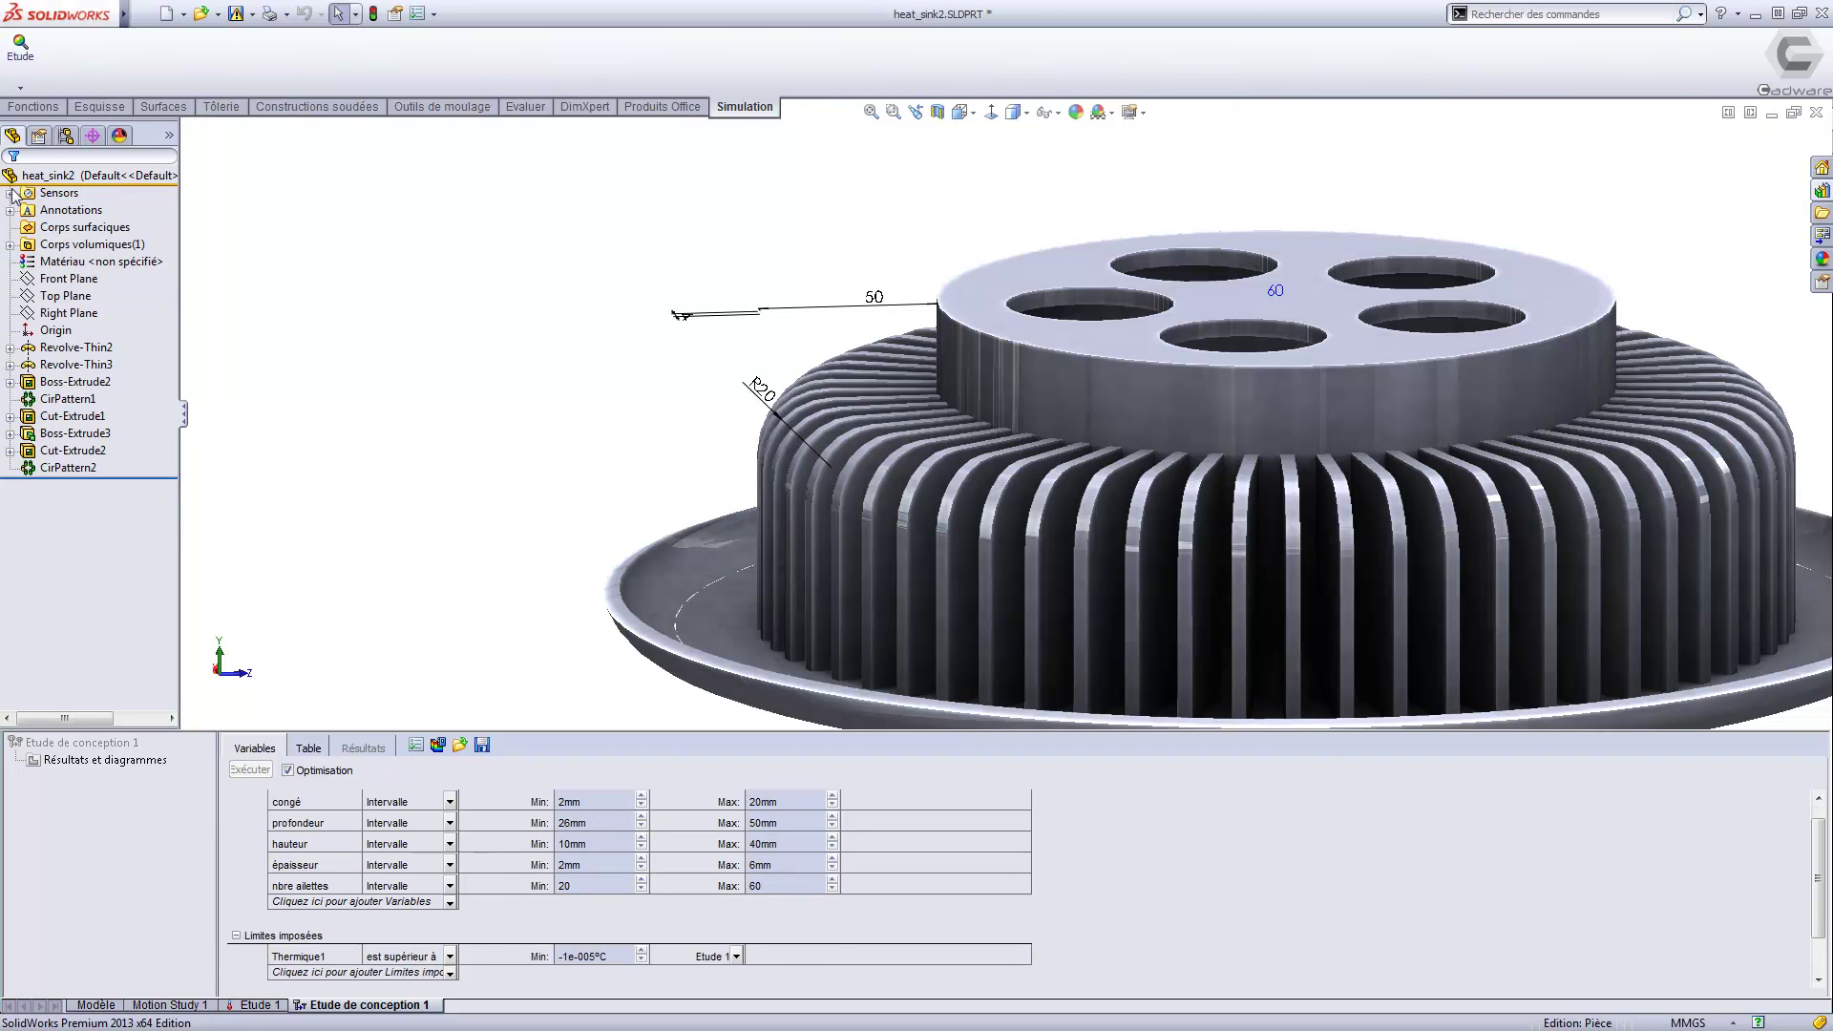
Constrain the new thermal sensor to stay below (Est inférieur à) 76 °C, evaluated from Etude 1.
left_click(449, 957)
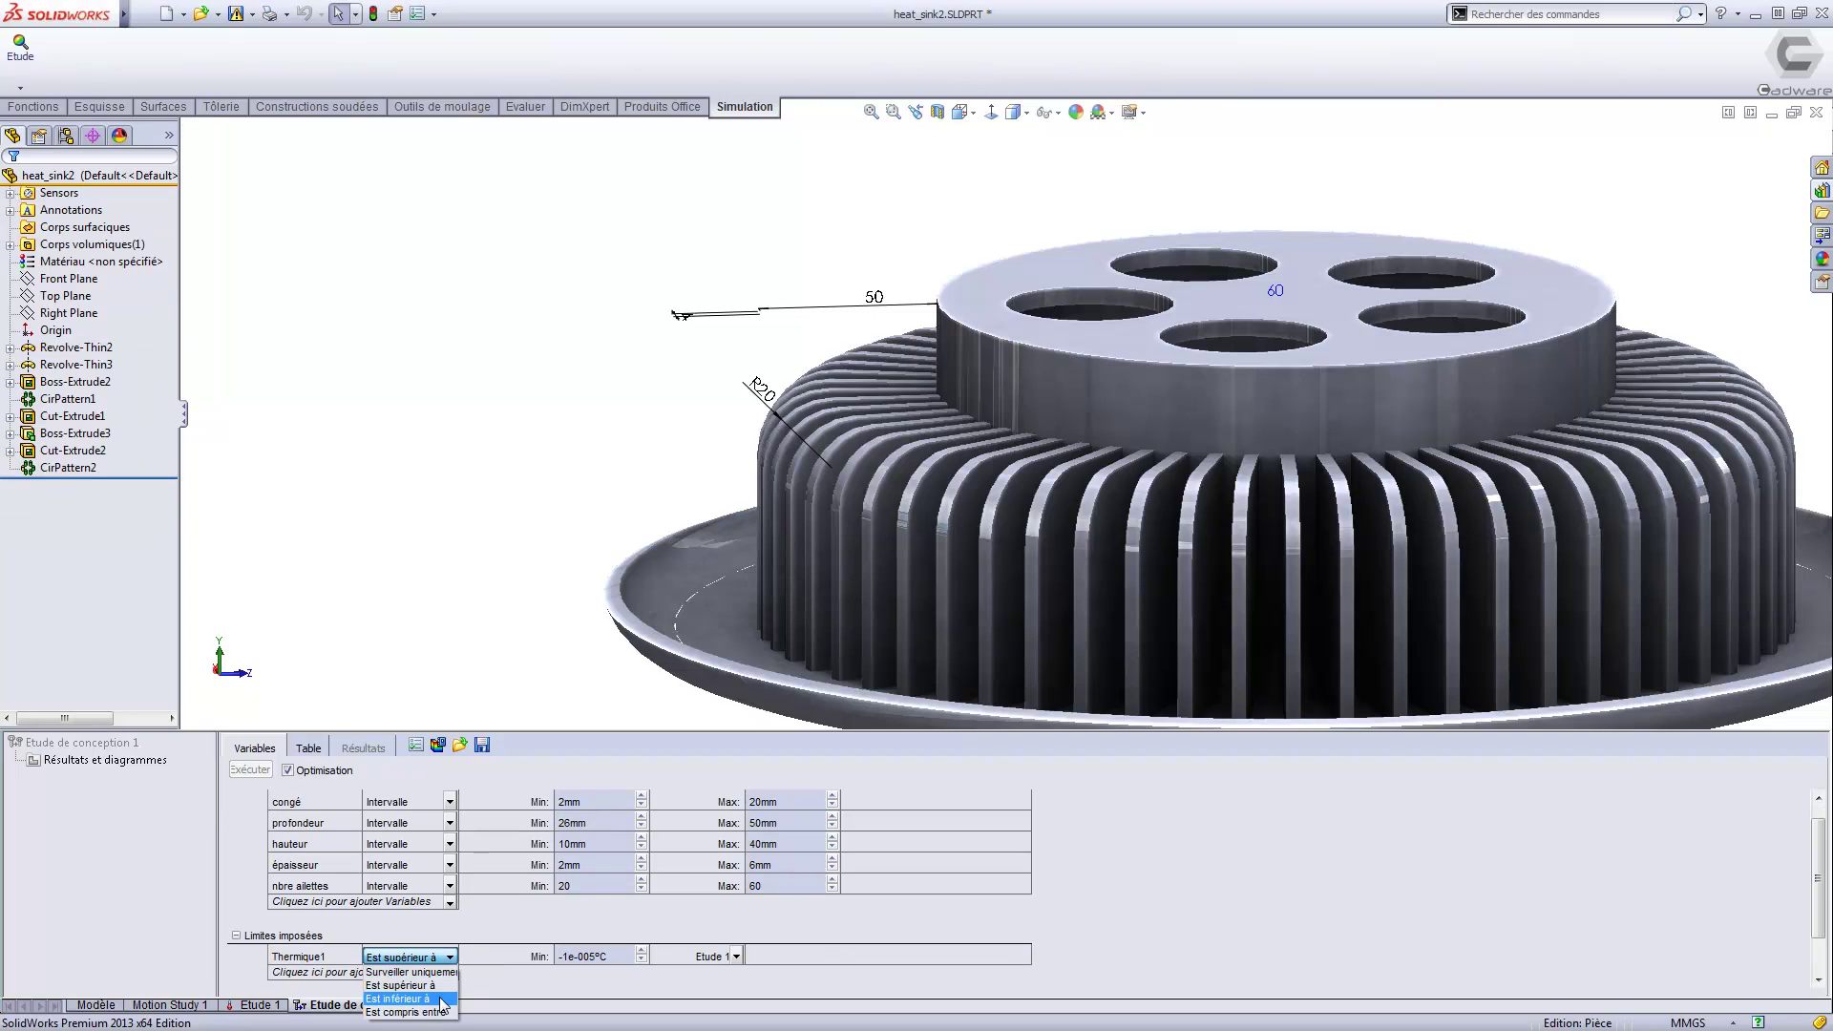
left_click(436, 1001)
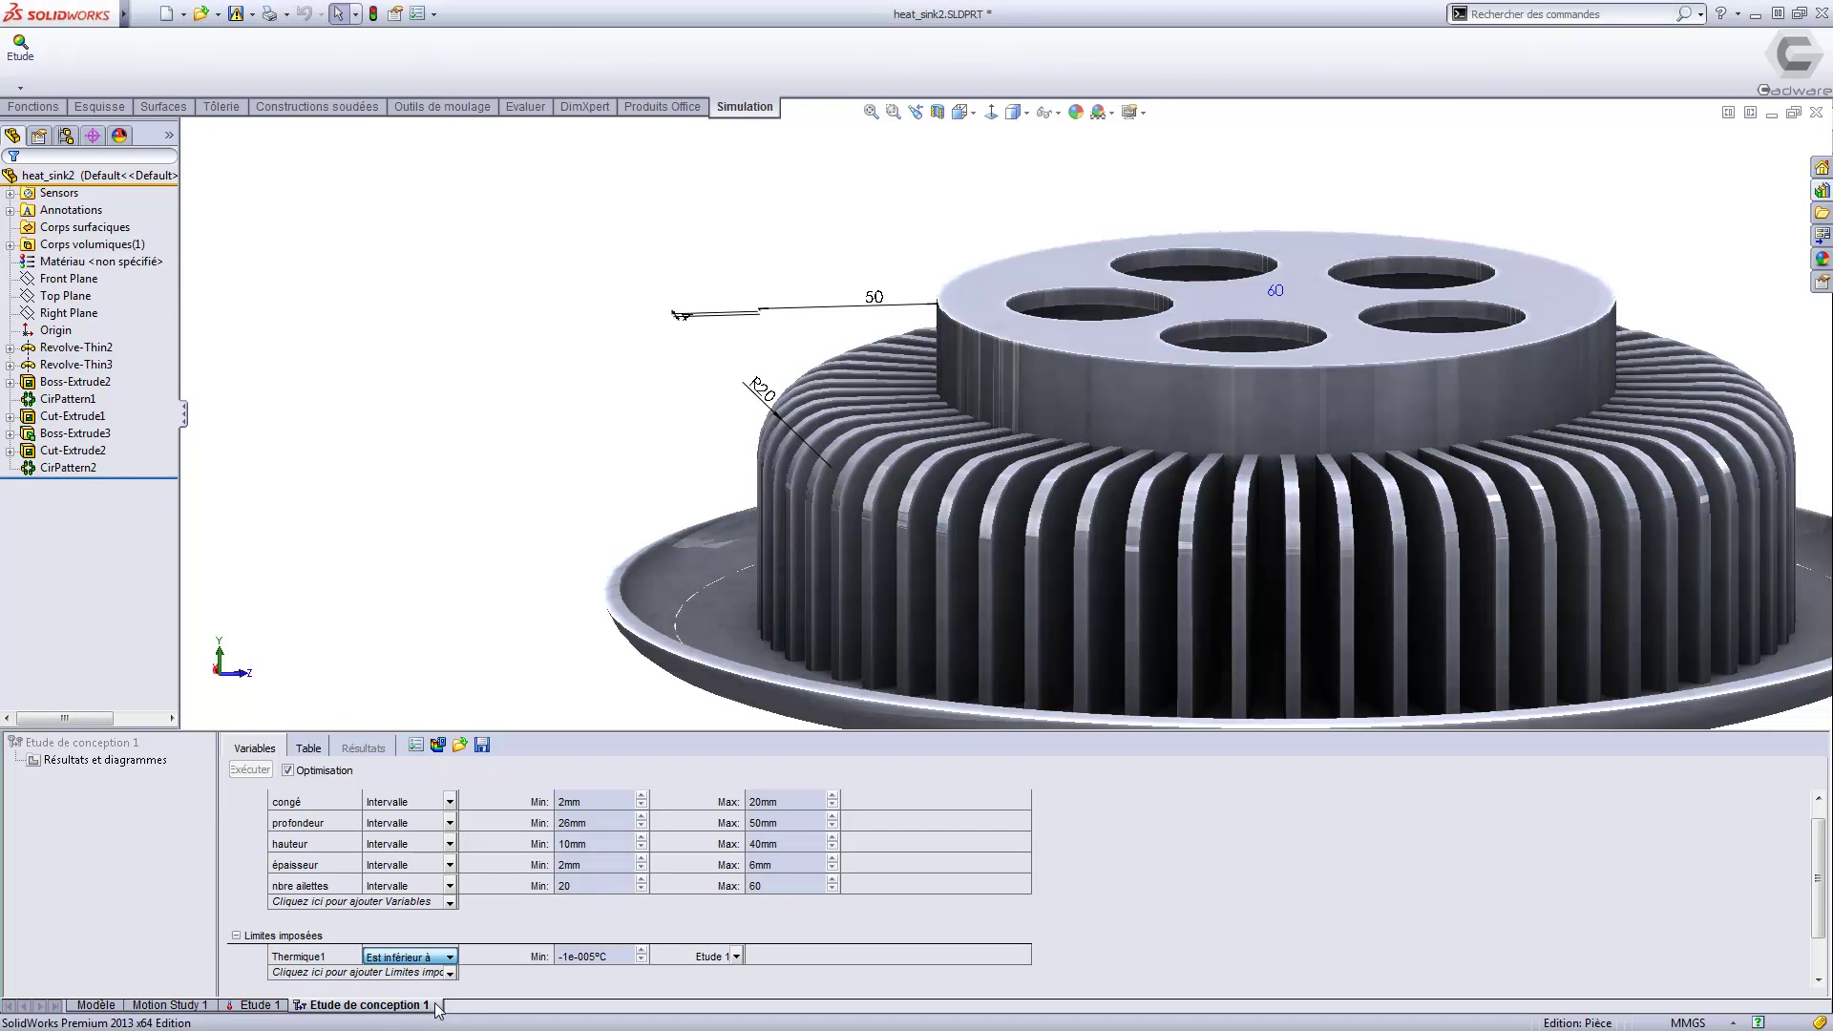
left_click(616, 956)
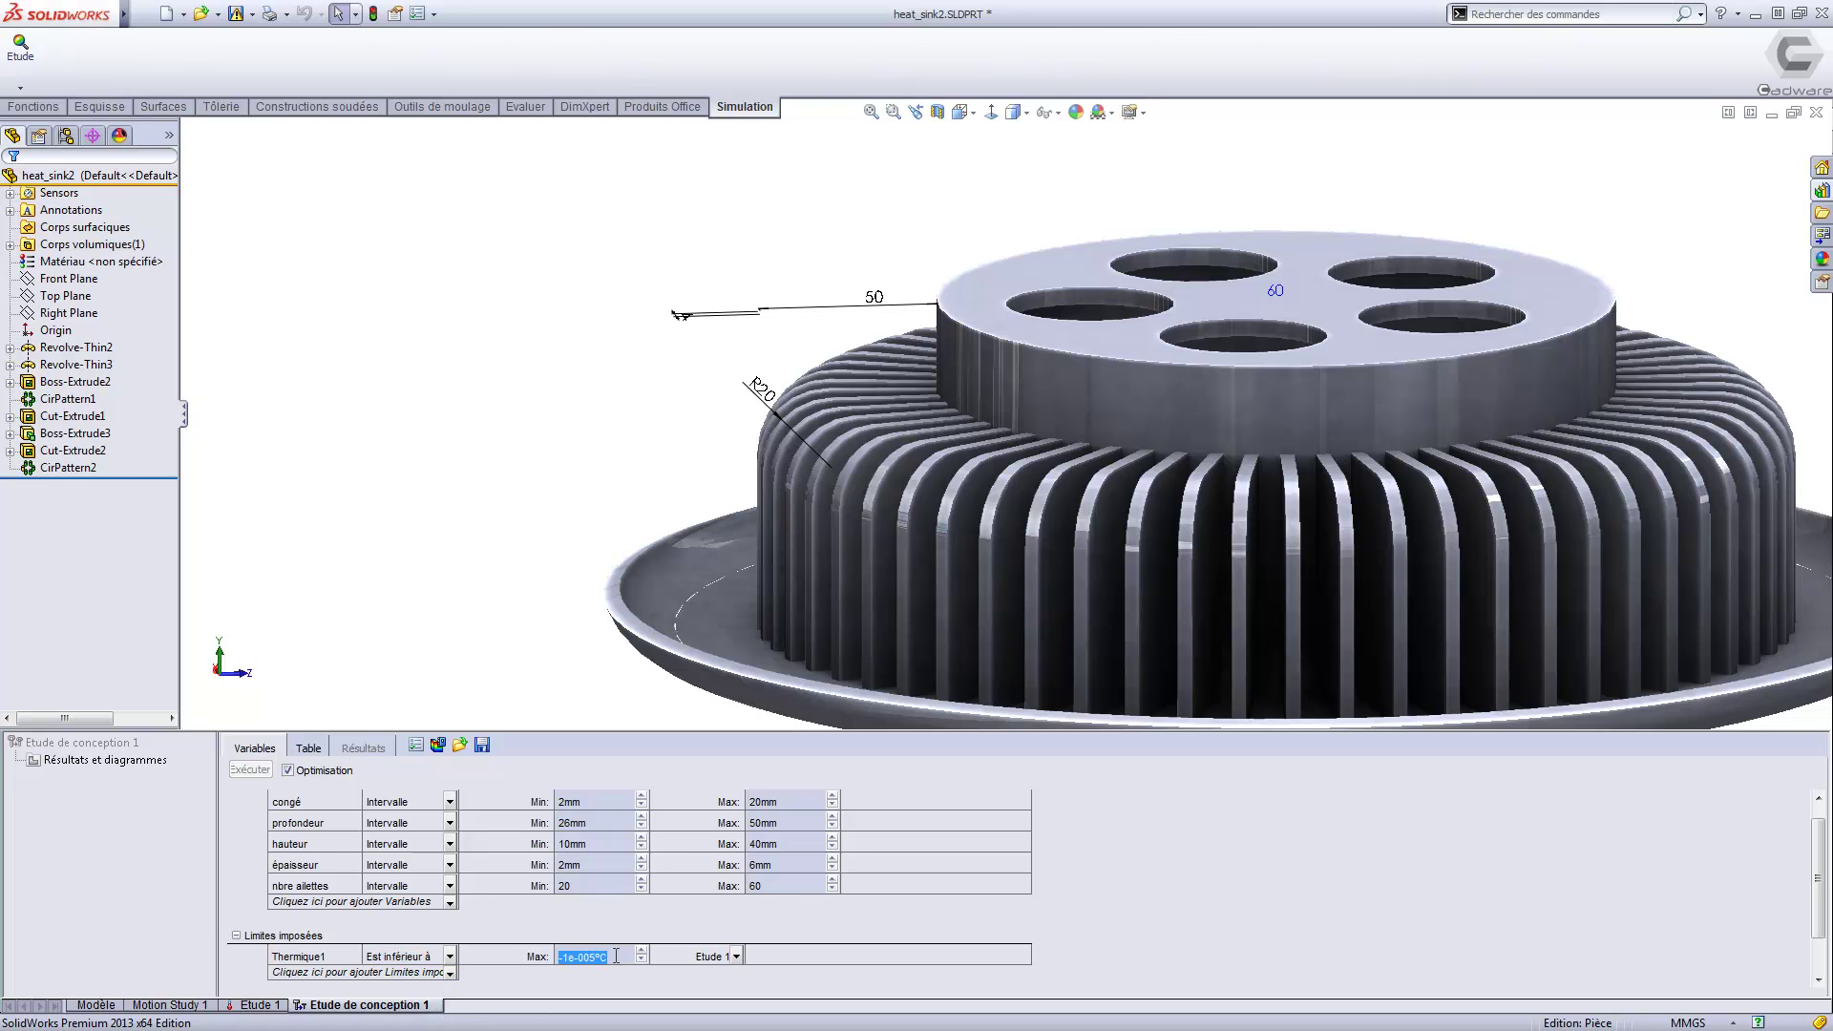
type("76")
key("Return")
left_click(734, 957)
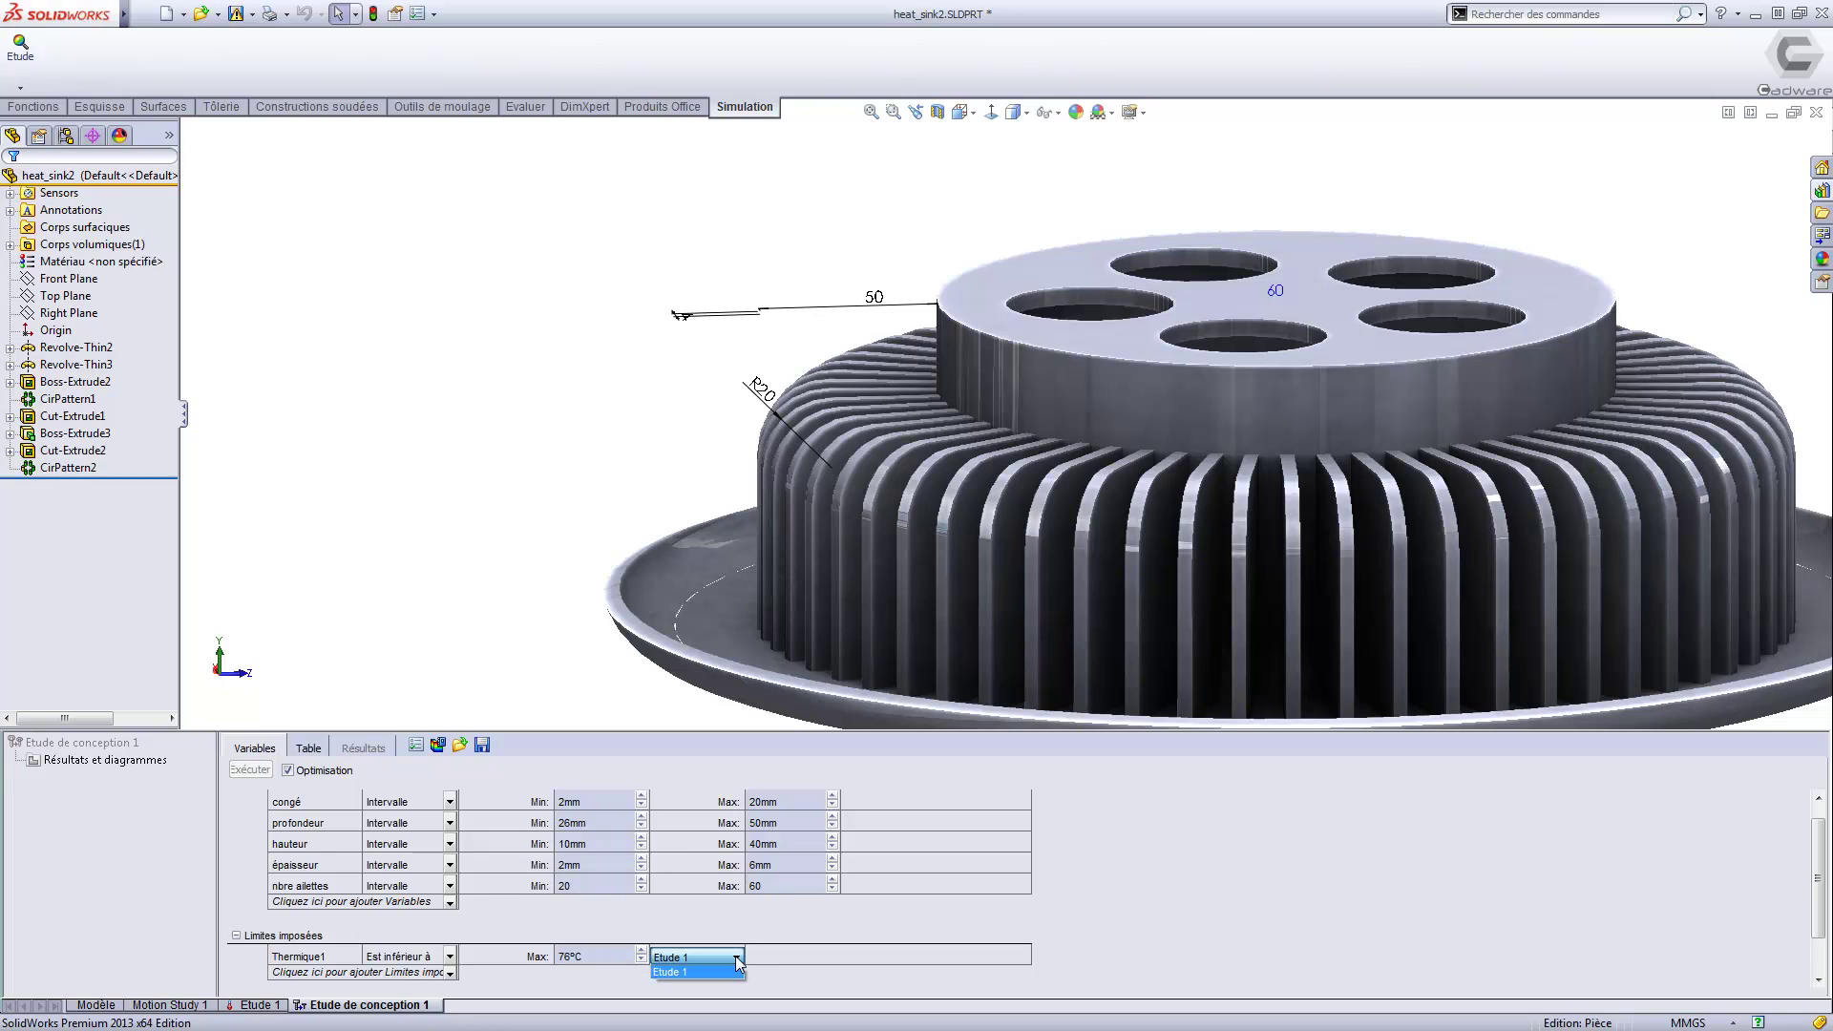
left_click(735, 956)
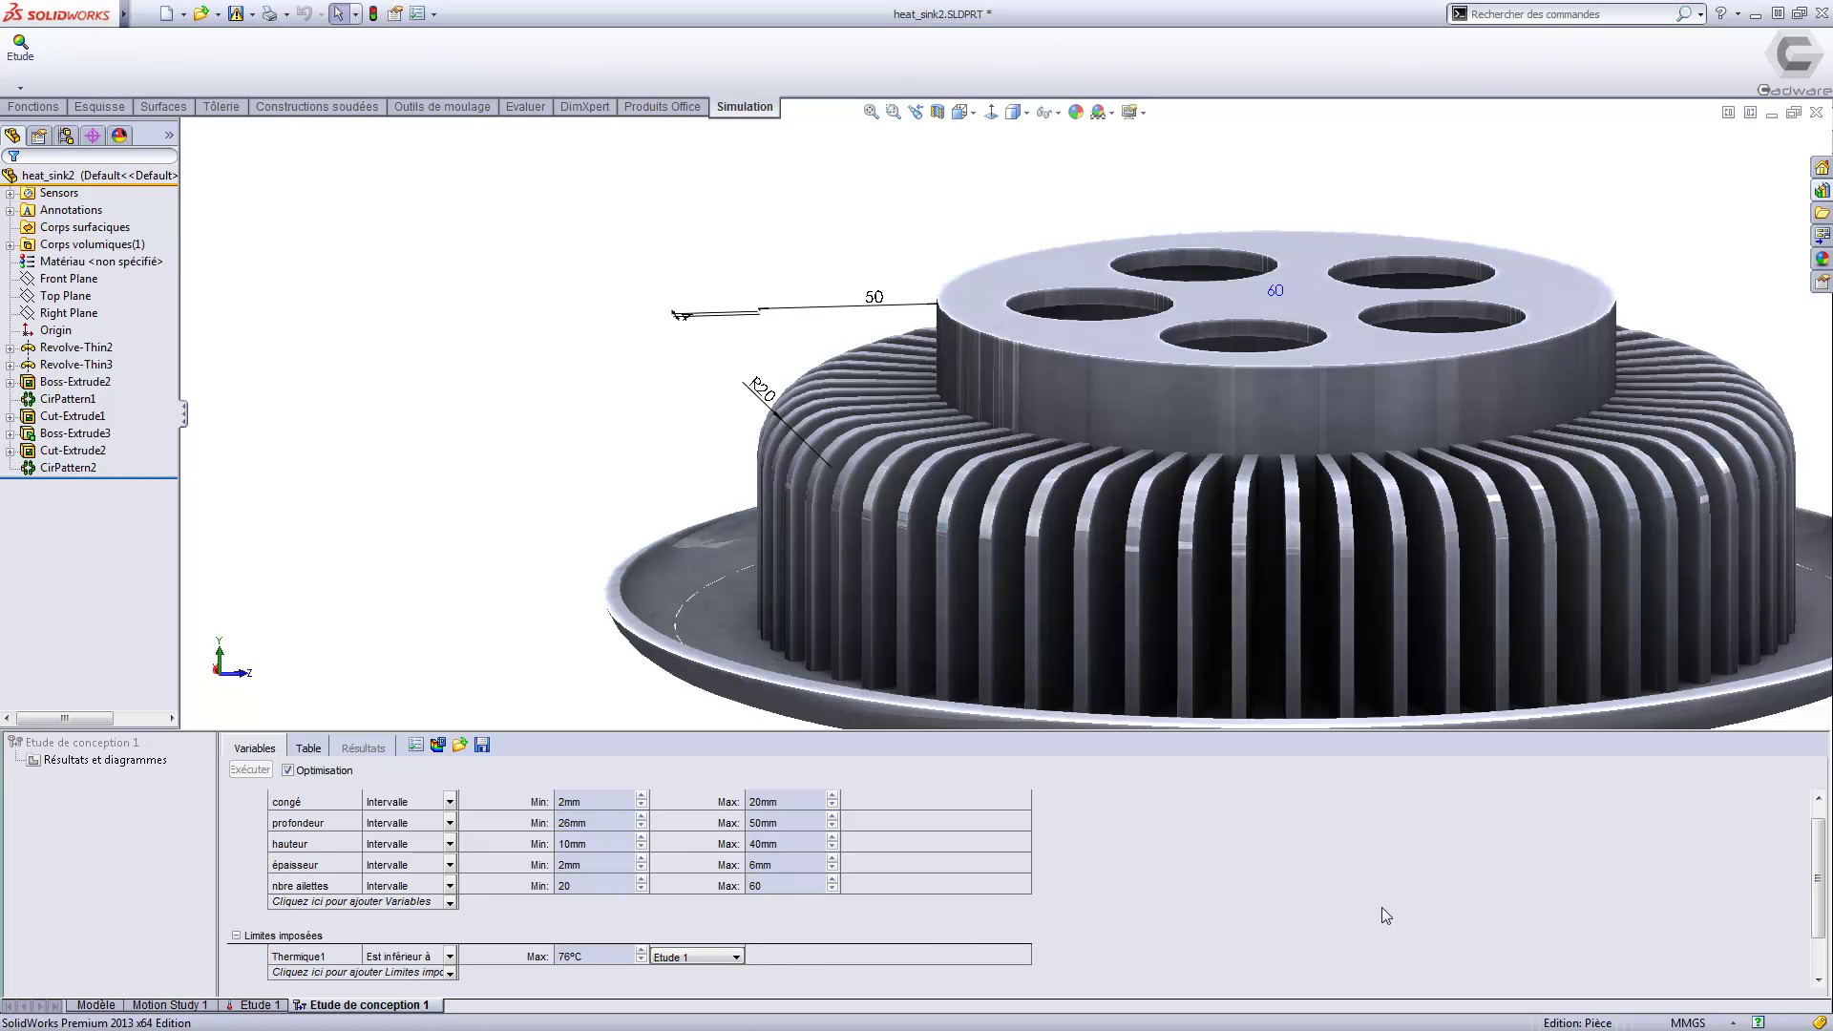
Add an objective that minimises (Réduire) the part's mass, using a new mass properties sensor.
left_click_drag(1814, 907, 1817, 943)
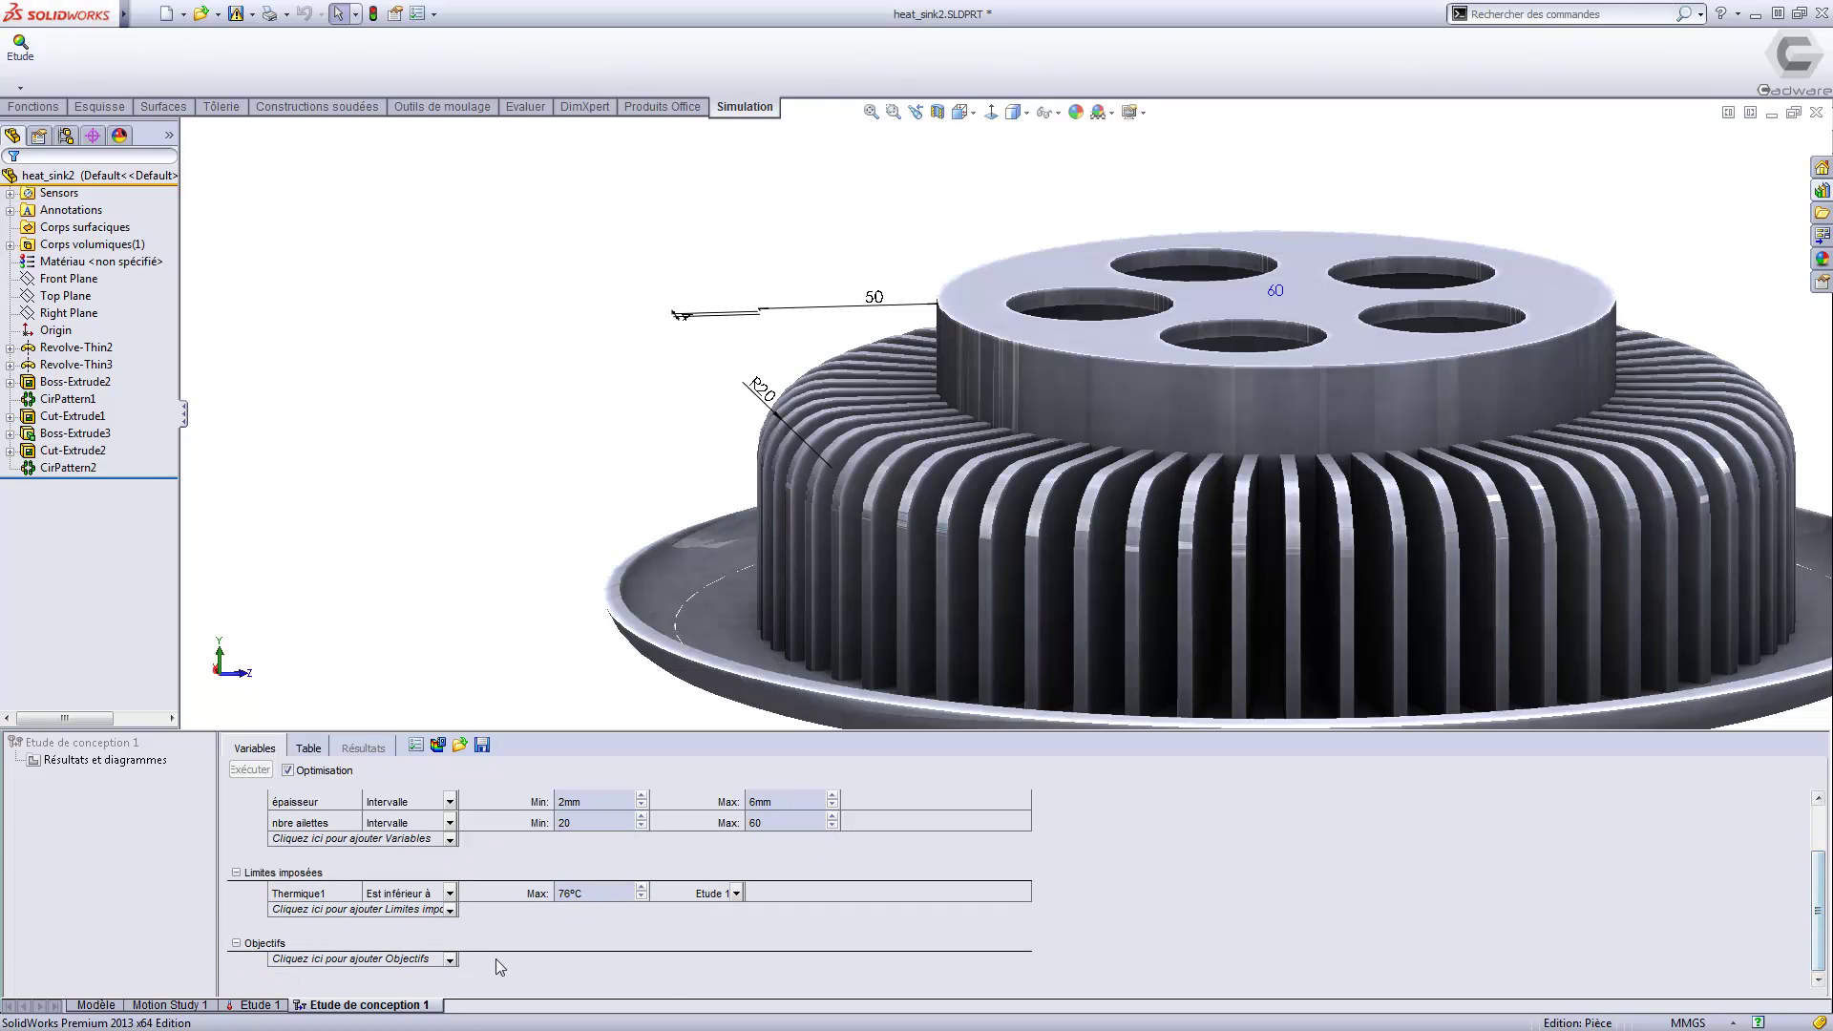
left_click(451, 960)
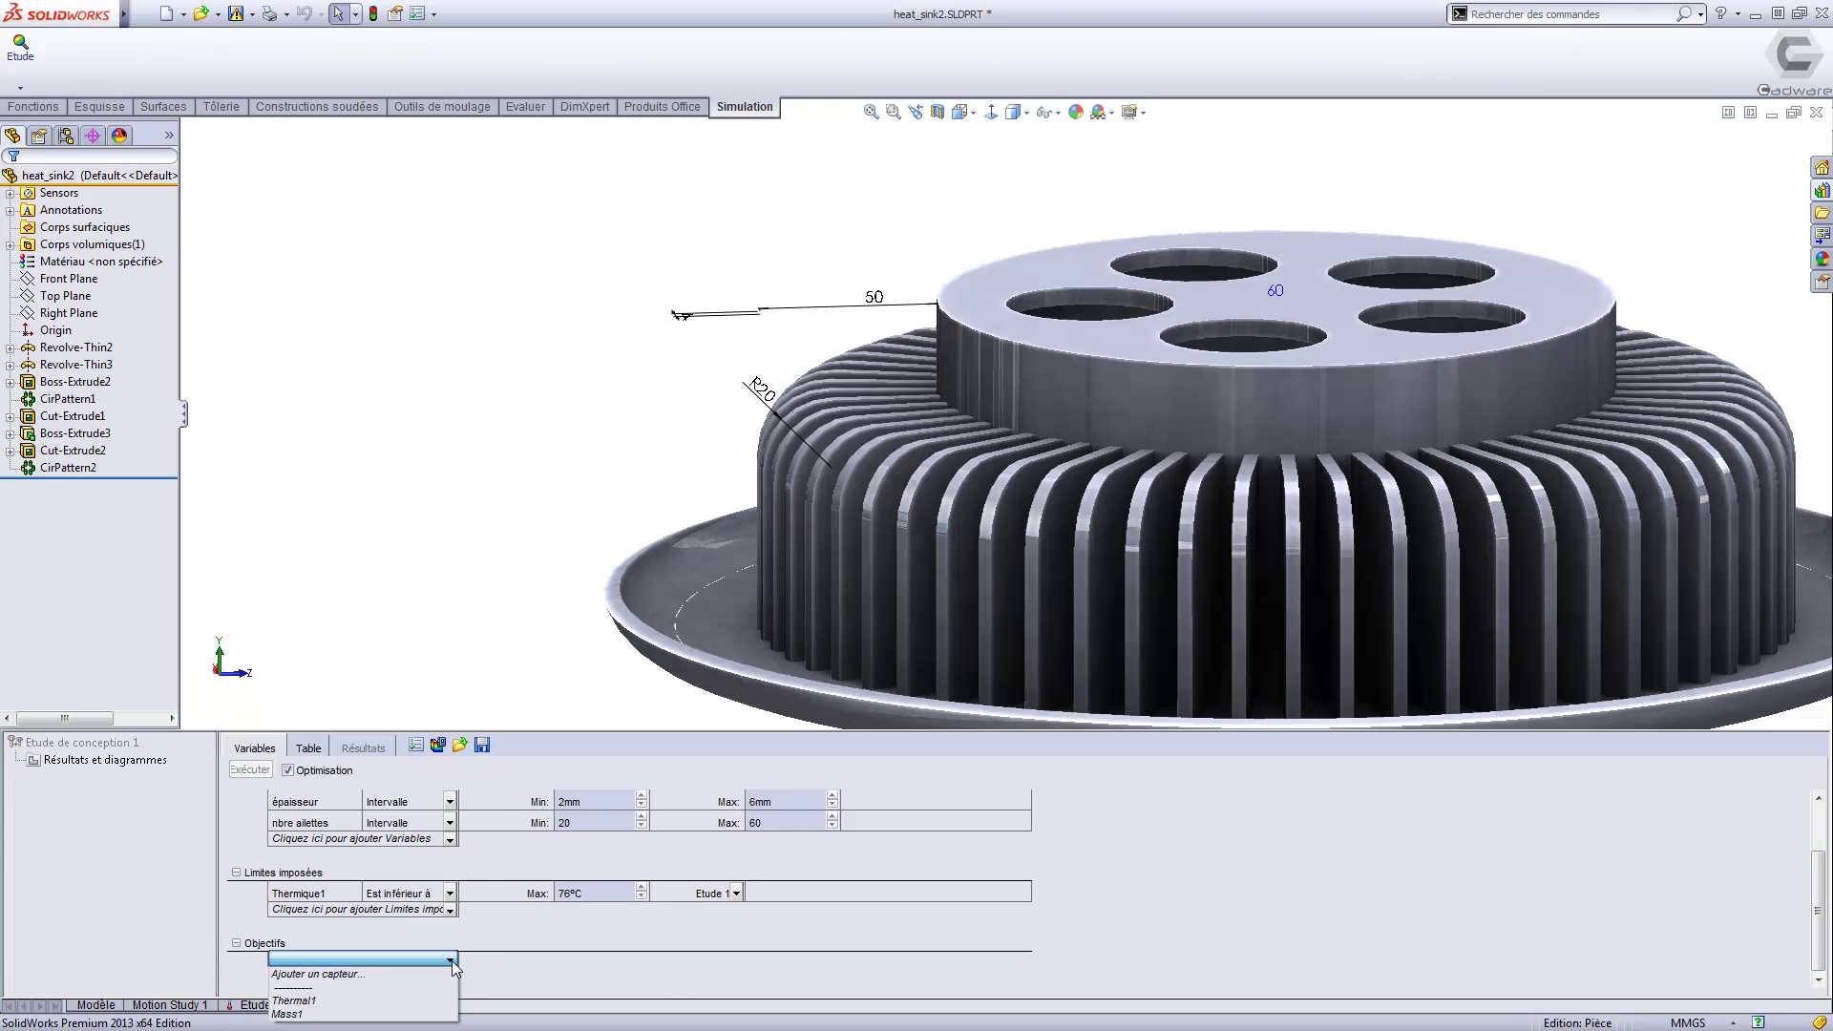
left_click(425, 975)
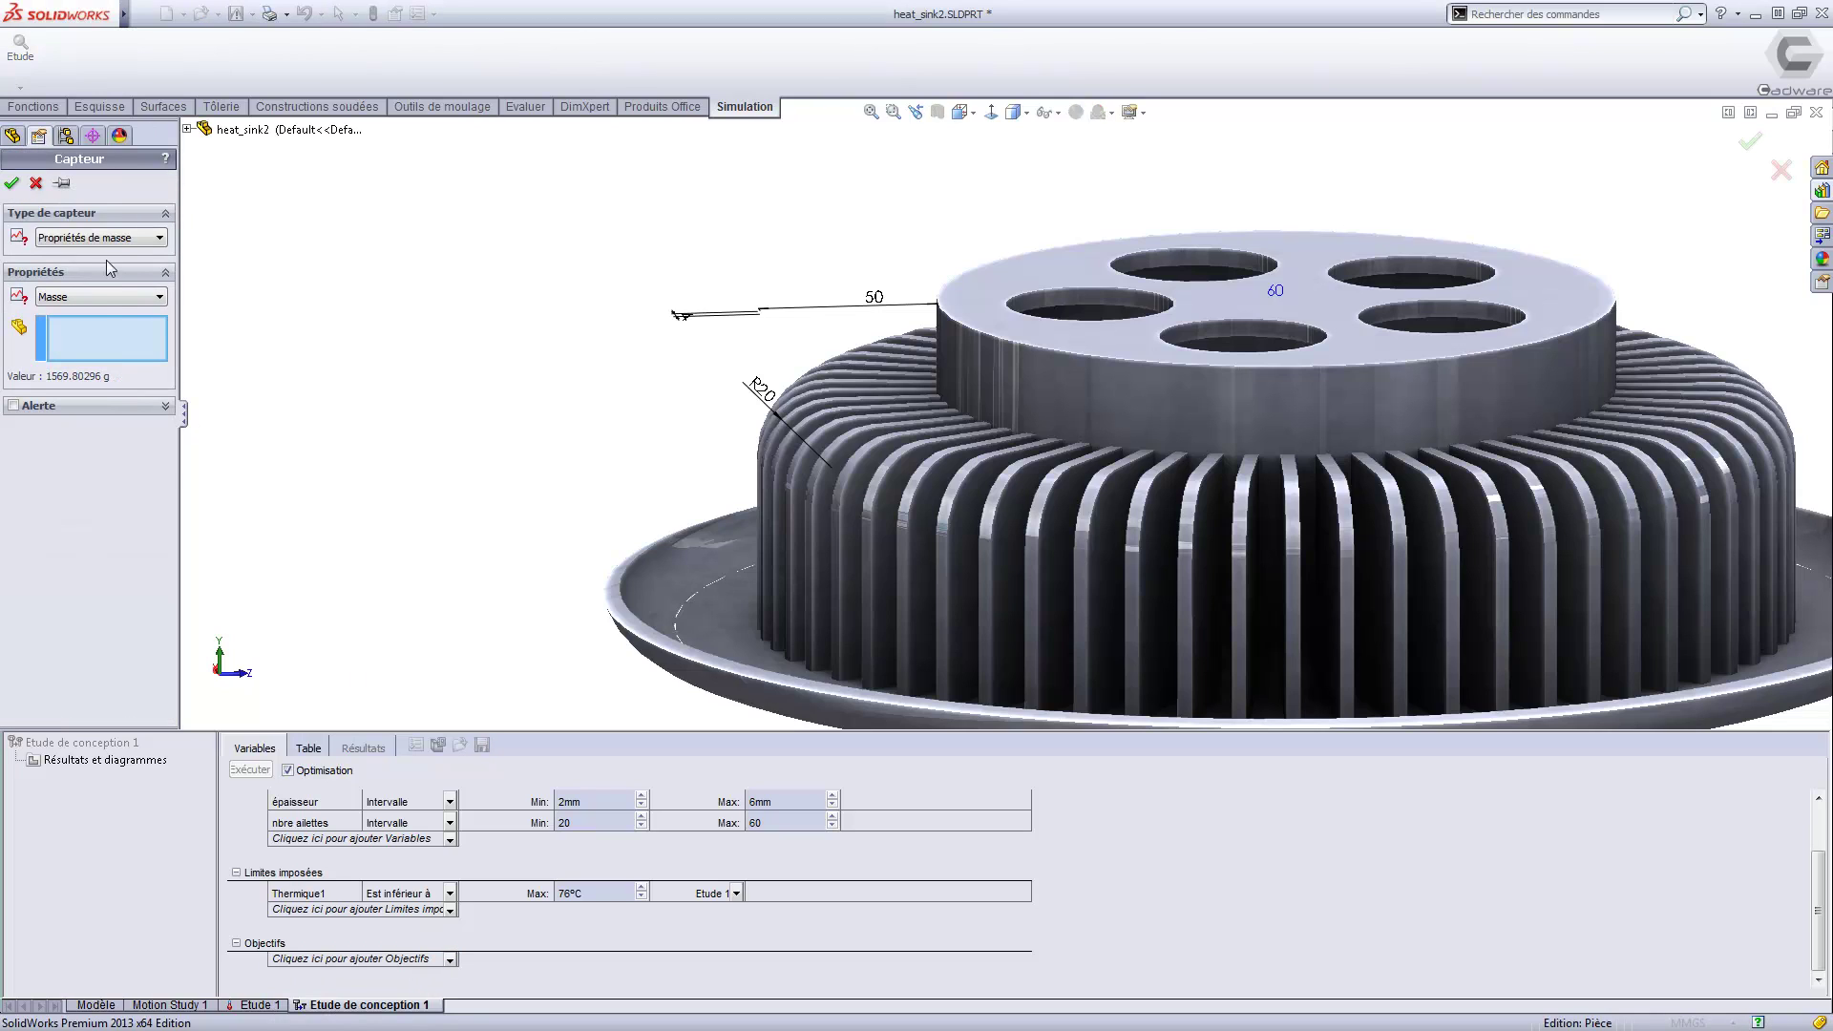
left_click(11, 182)
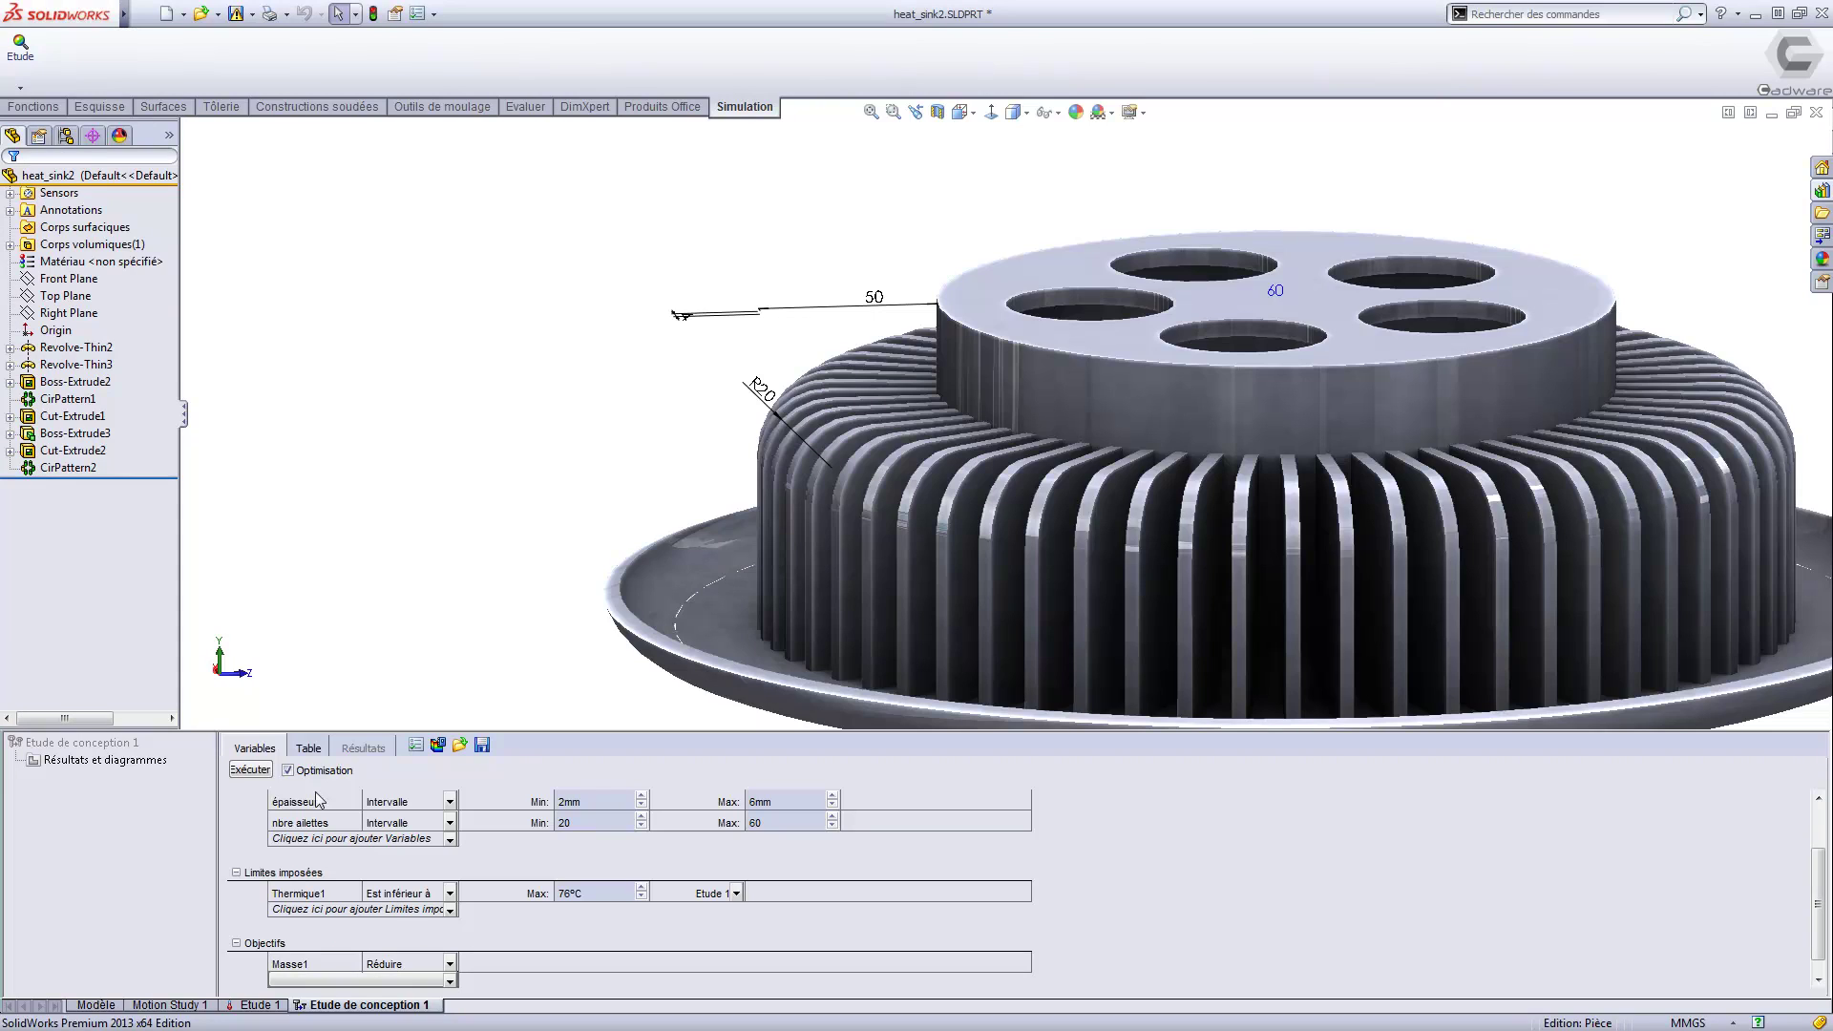
Run the optimisation design study and enlarge the results area to show every row of the iteration table.
left_click(249, 770)
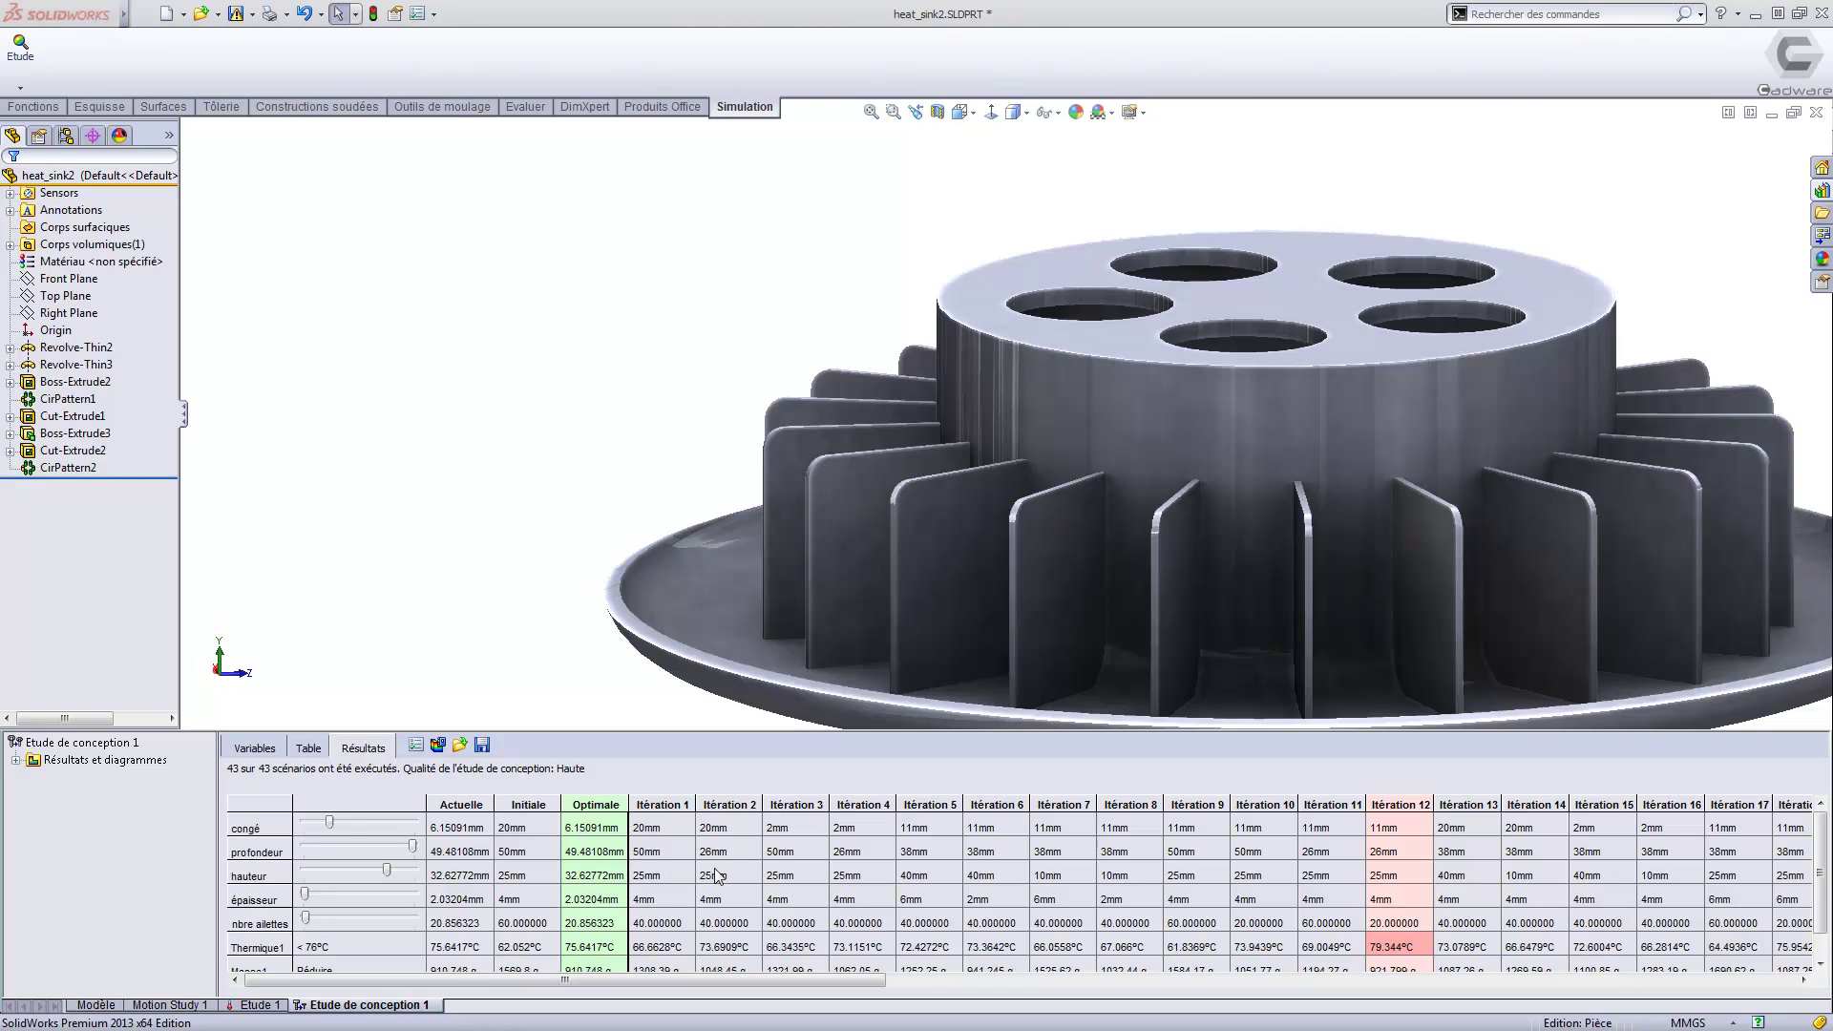
left_click_drag(794, 729, 798, 708)
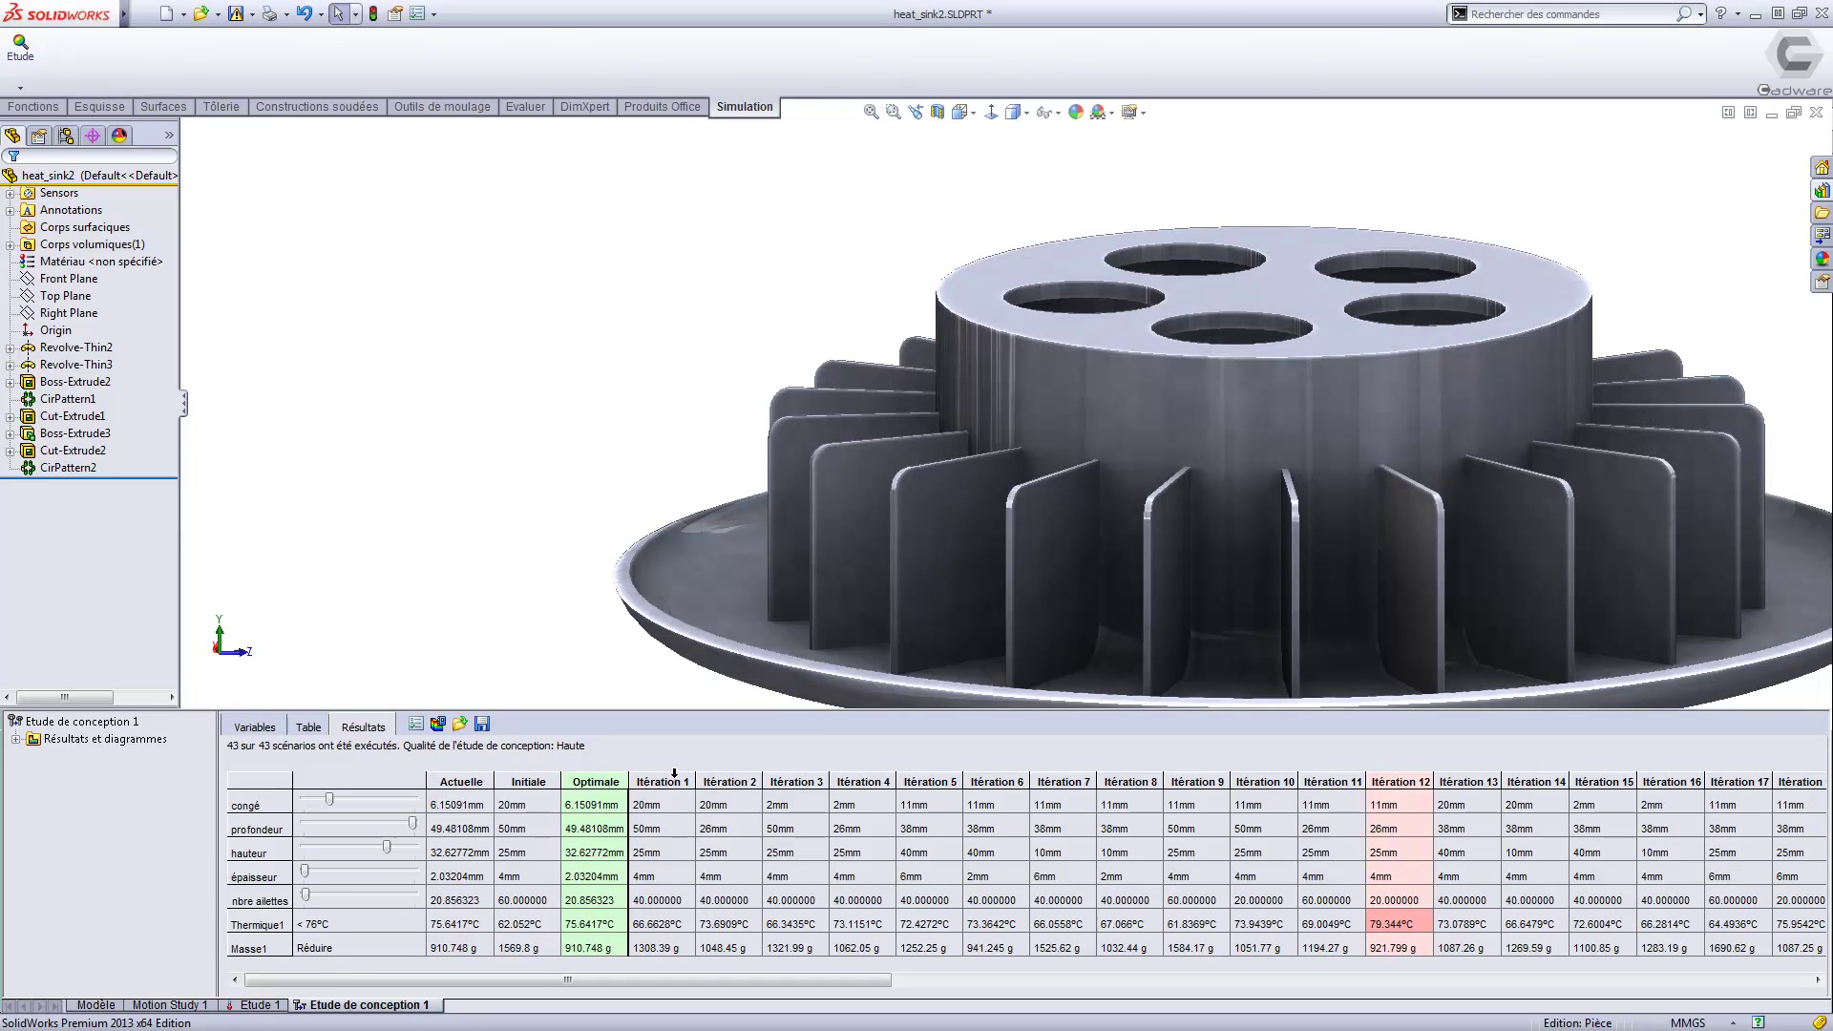
Review the heat sink geometry for Itération 1 and Itération 2, and display the Thermique1 temperature plot for Itération 2.
left_click(673, 778)
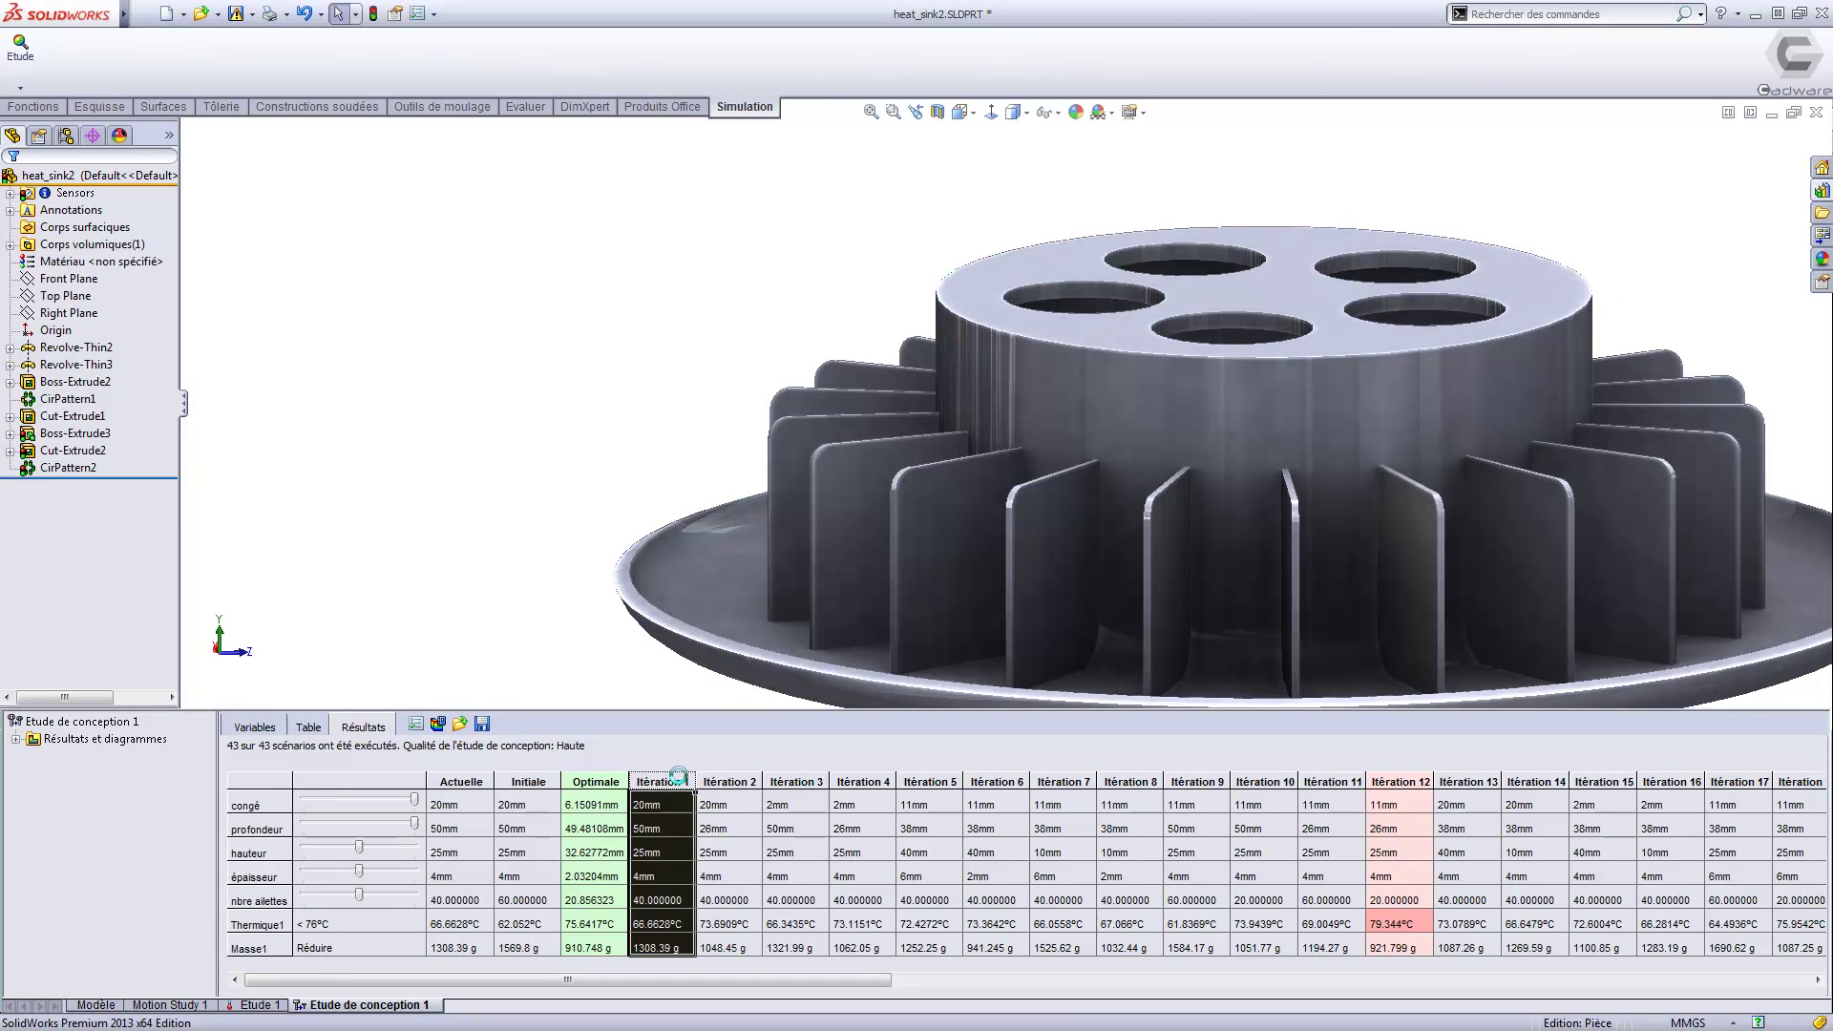
left_click(747, 780)
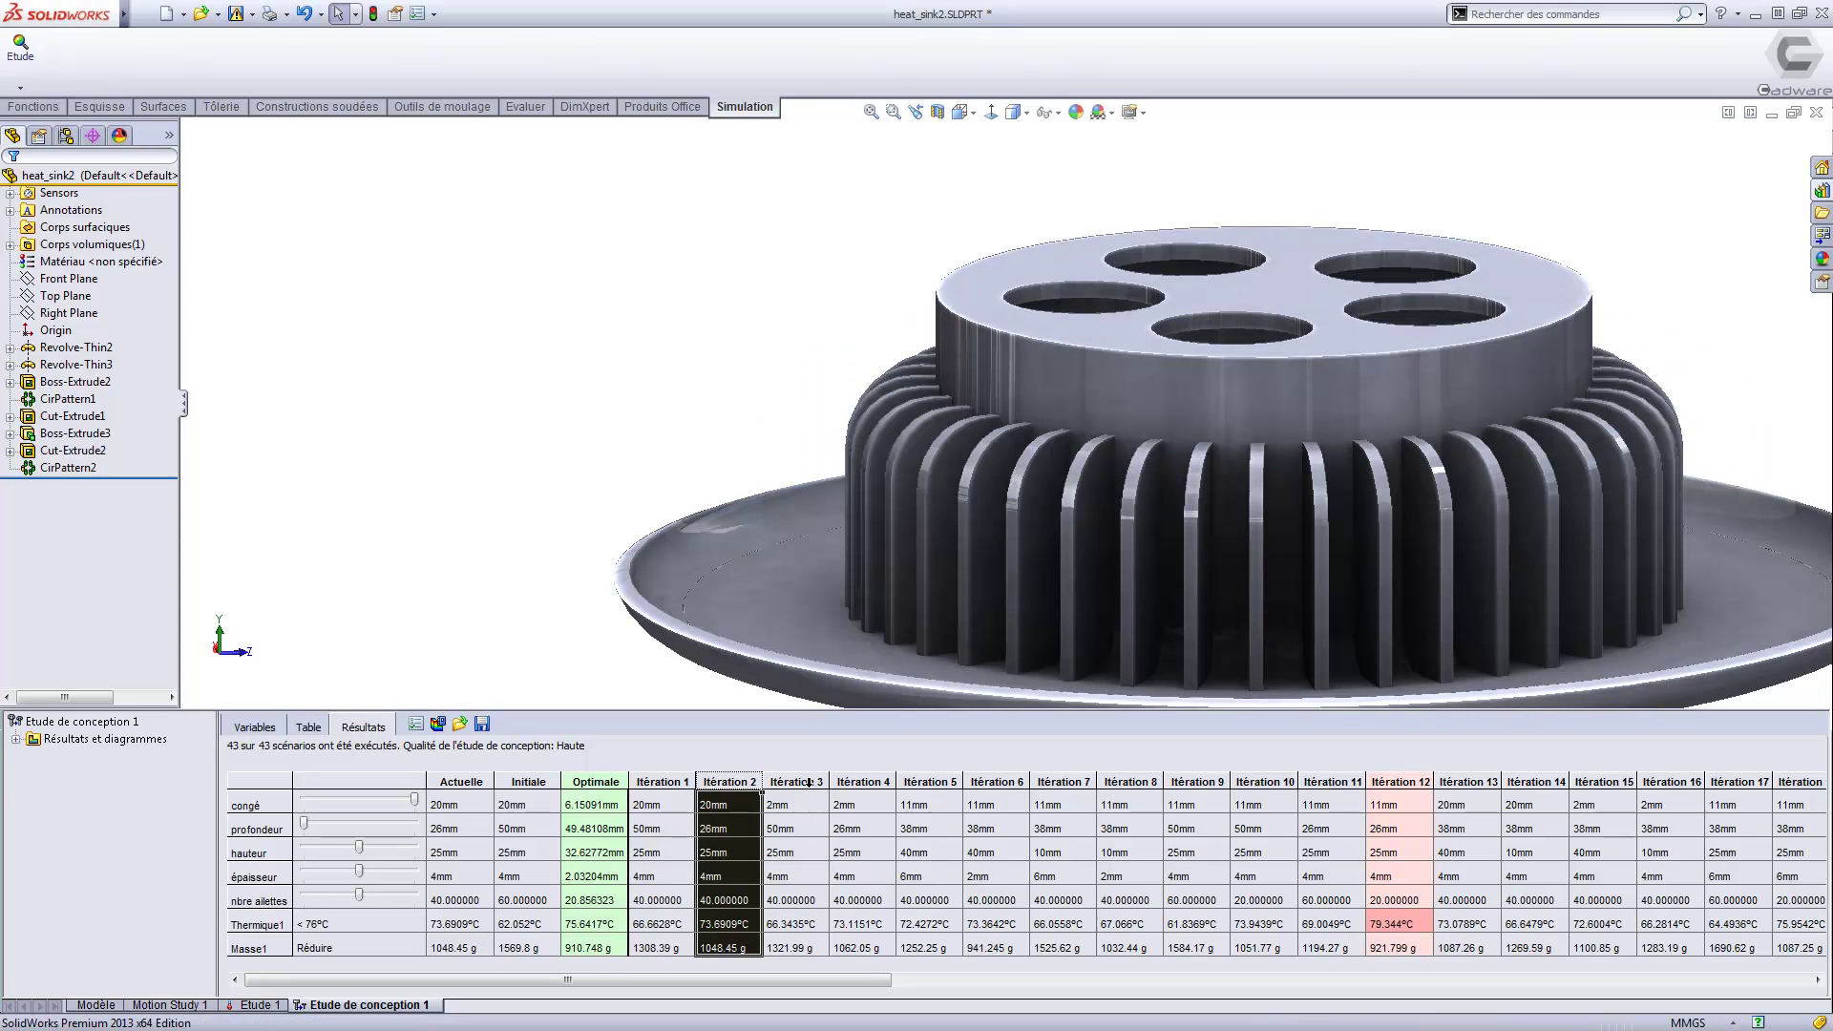
left_click(16, 739)
left_click(92, 757)
double_click(92, 758)
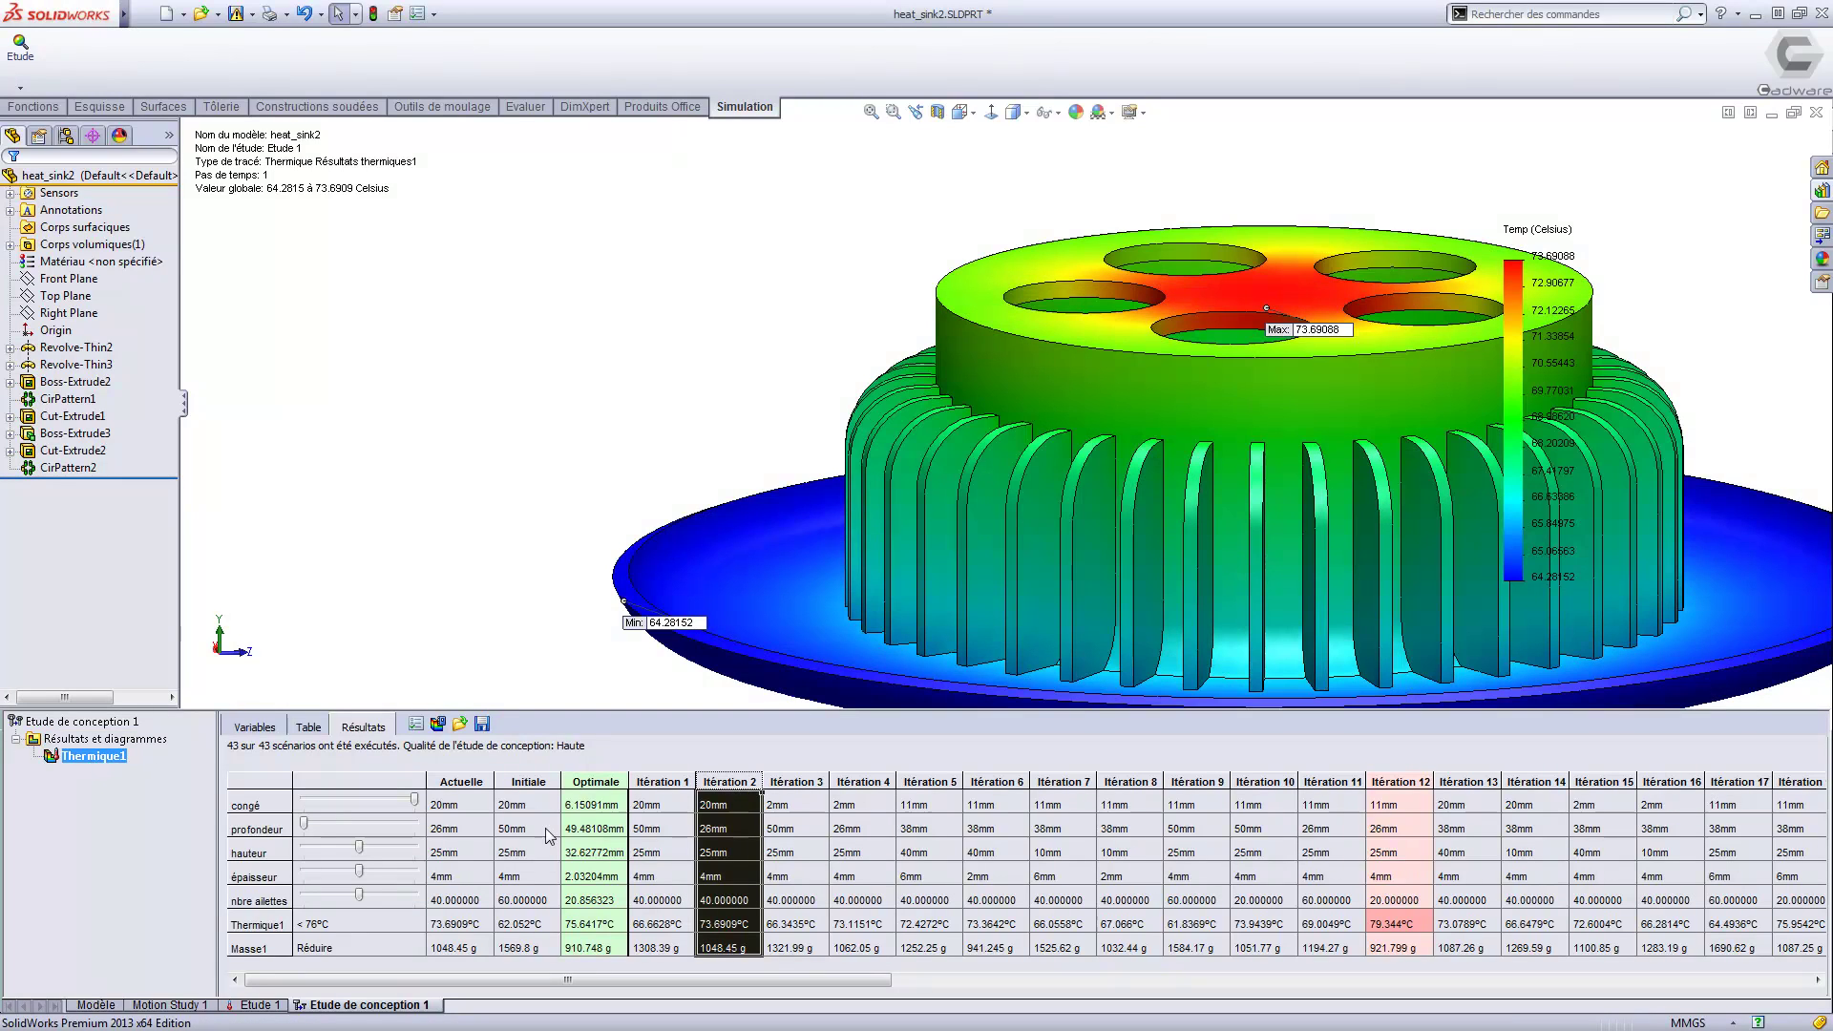
Review the thermal results of Itération 3 and Itération 5, and apply the Optimale solution to the heat sink.
left_click(796, 781)
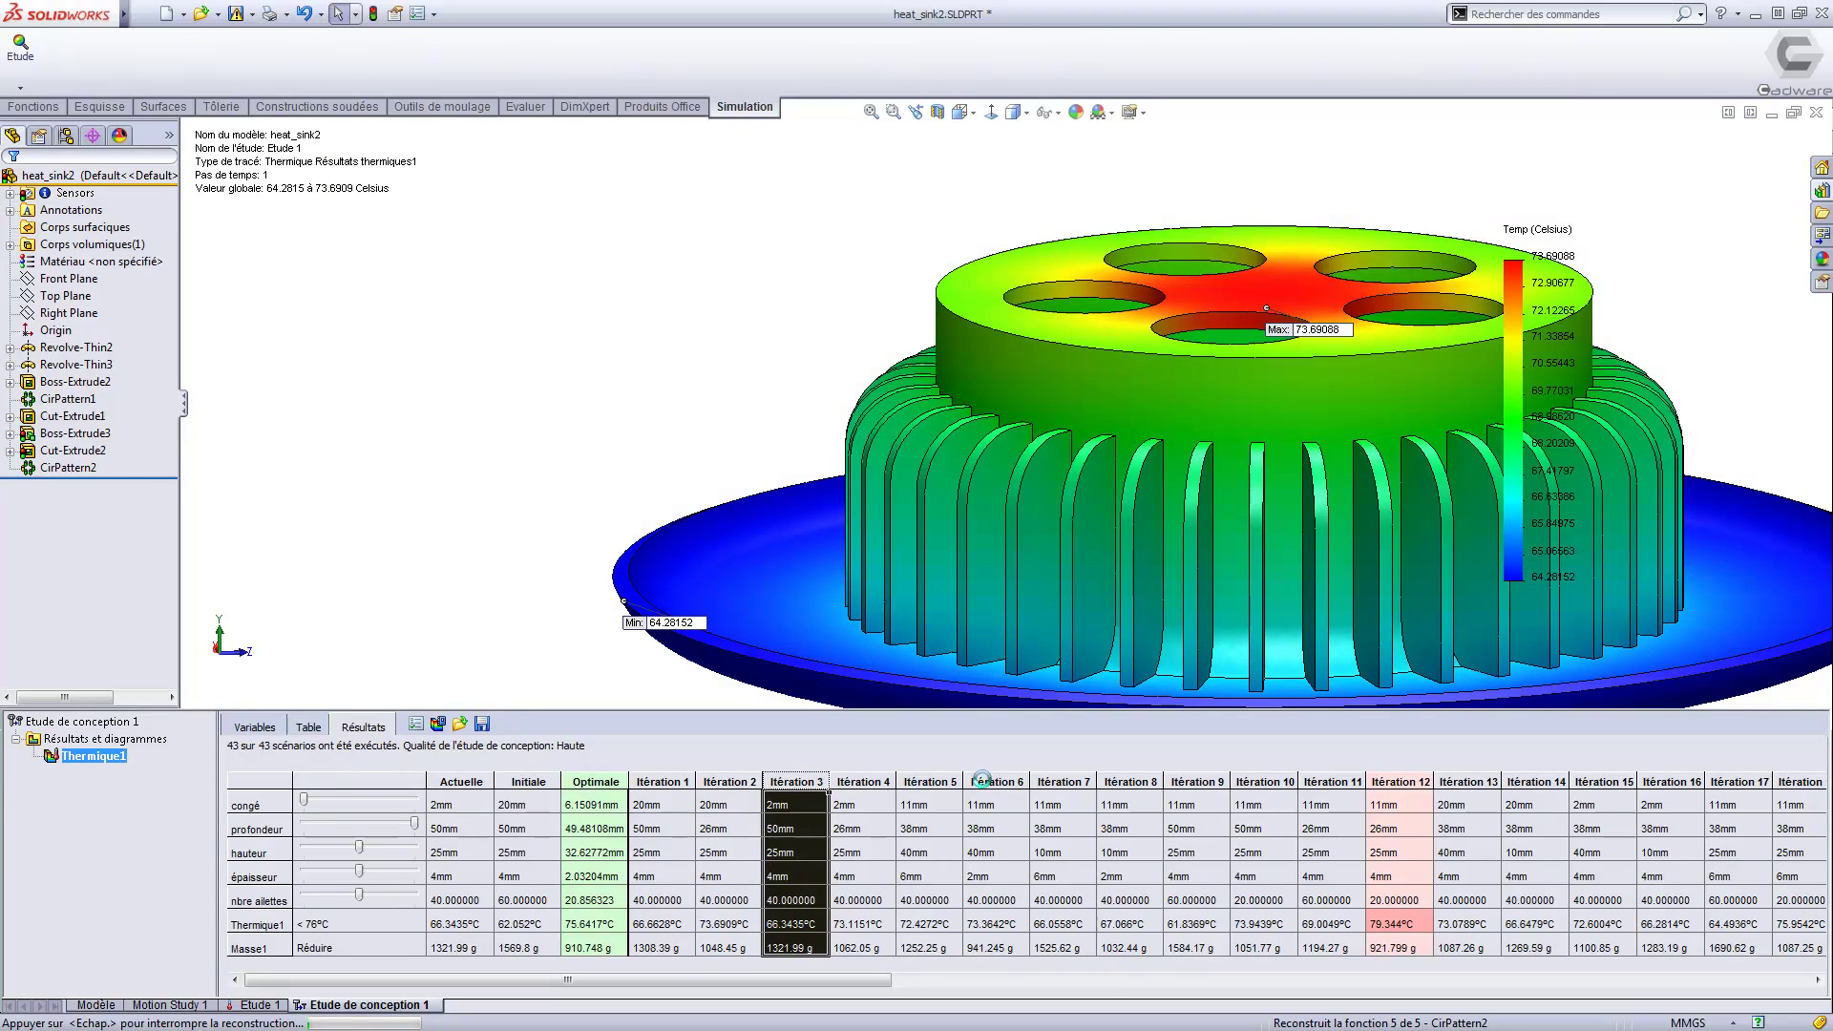
left_click(946, 780)
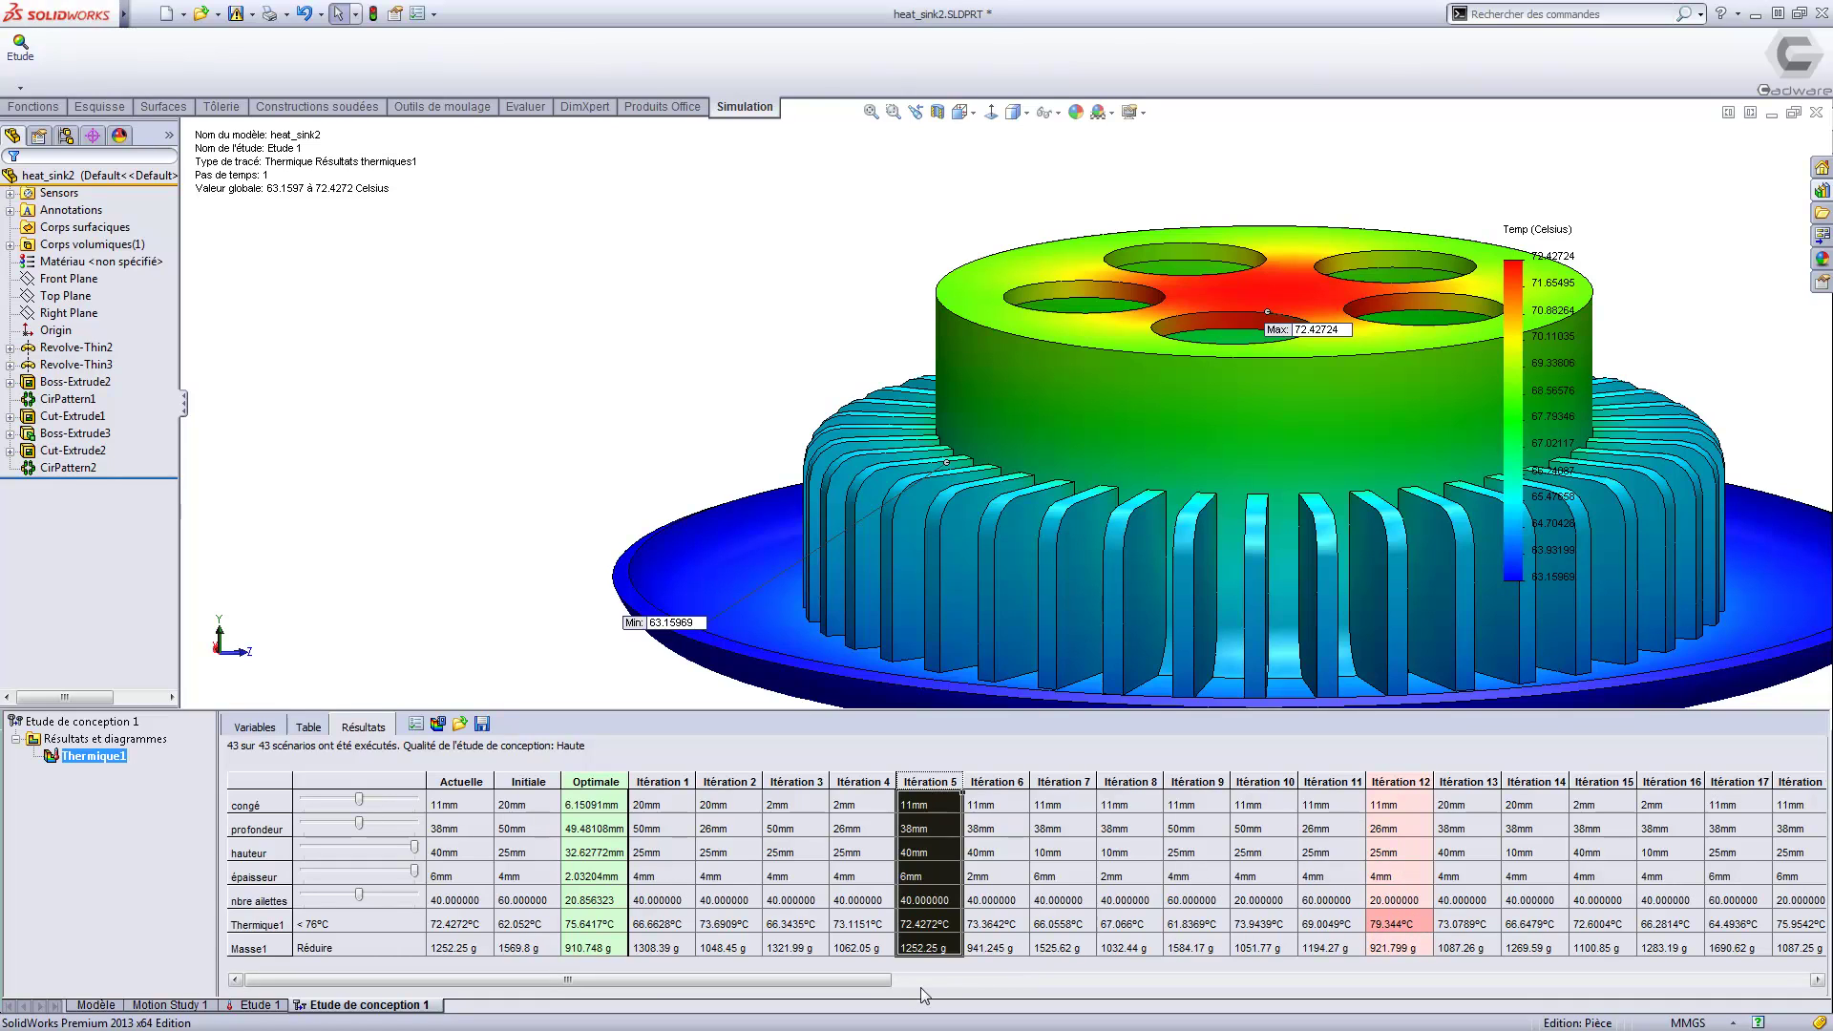
left_click_drag(880, 987, 793, 972)
left_click(596, 782)
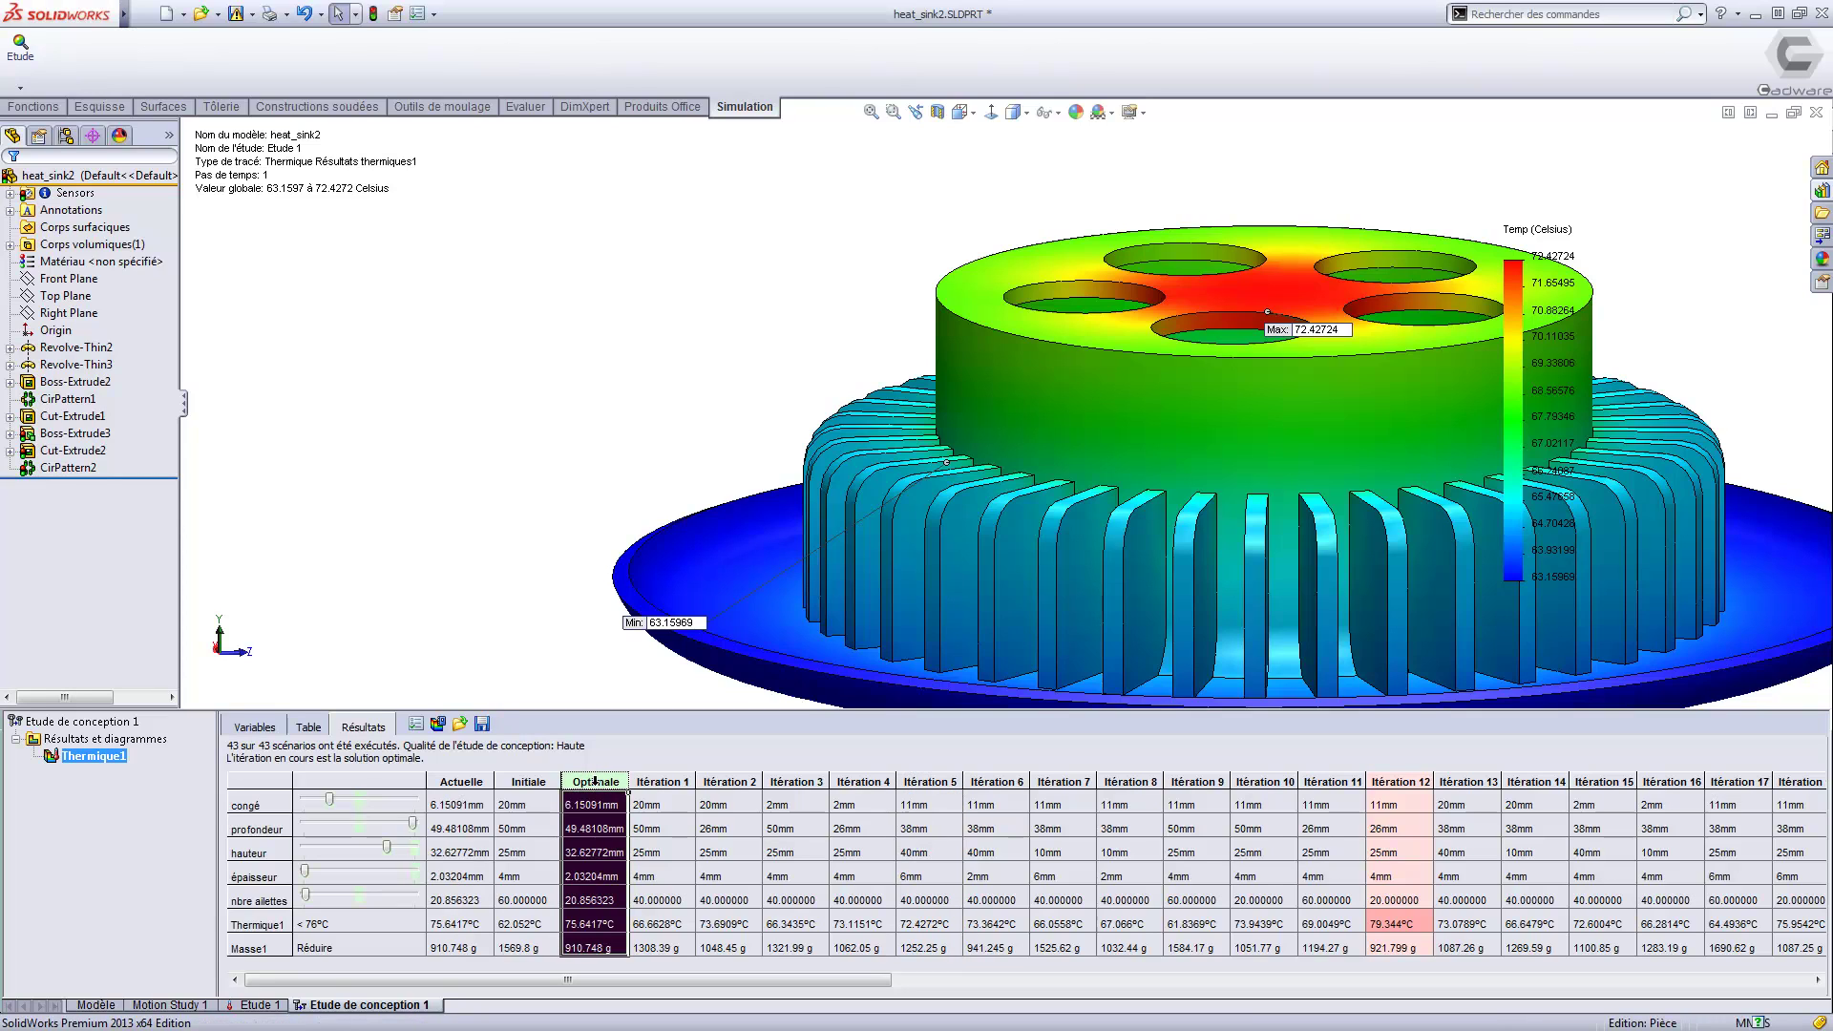